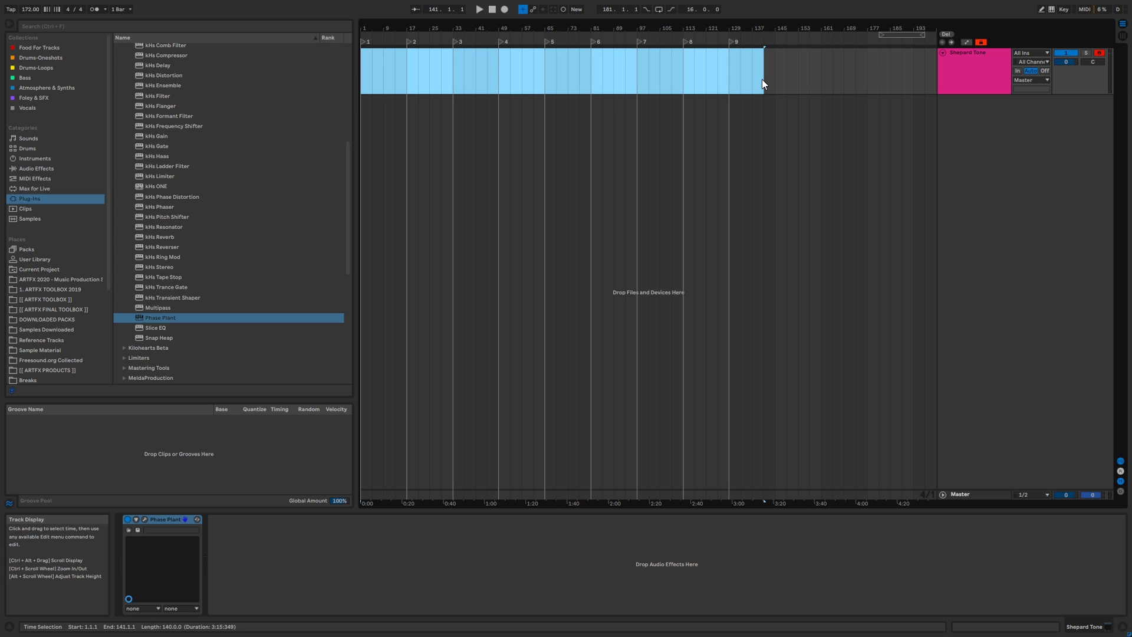
Open the Phase Plant editor on the Shepard Tone track and move its window below the track lane.
{"action": "left_click", "coordinate": [372, 65]}
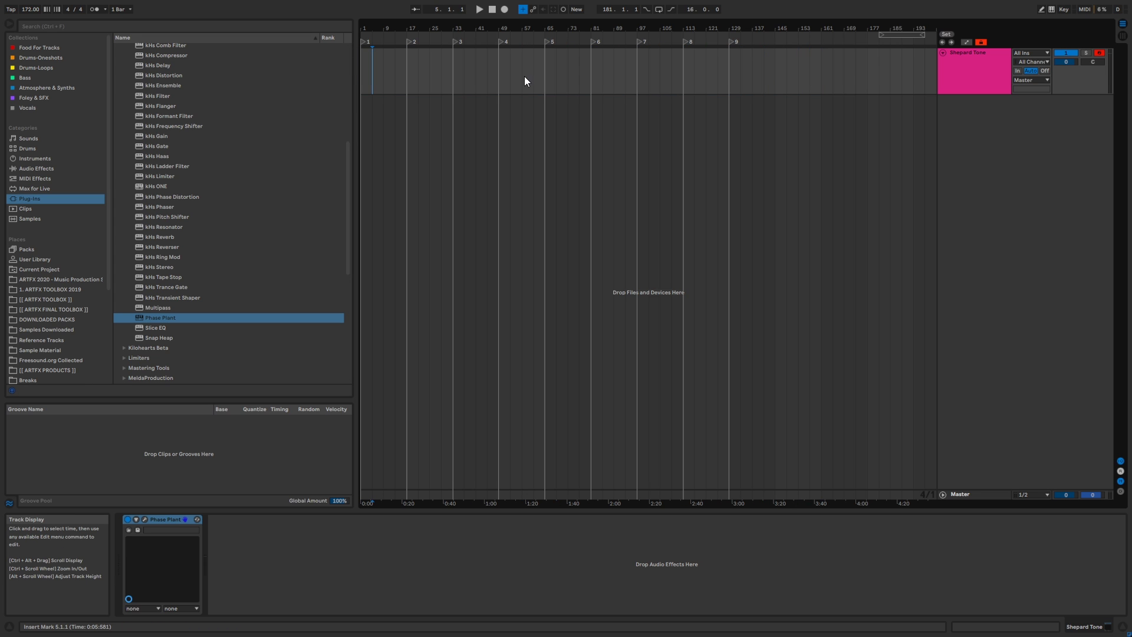
{"action": "left_click", "coordinate": [957, 69]}
{"action": "left_click", "coordinate": [144, 520]}
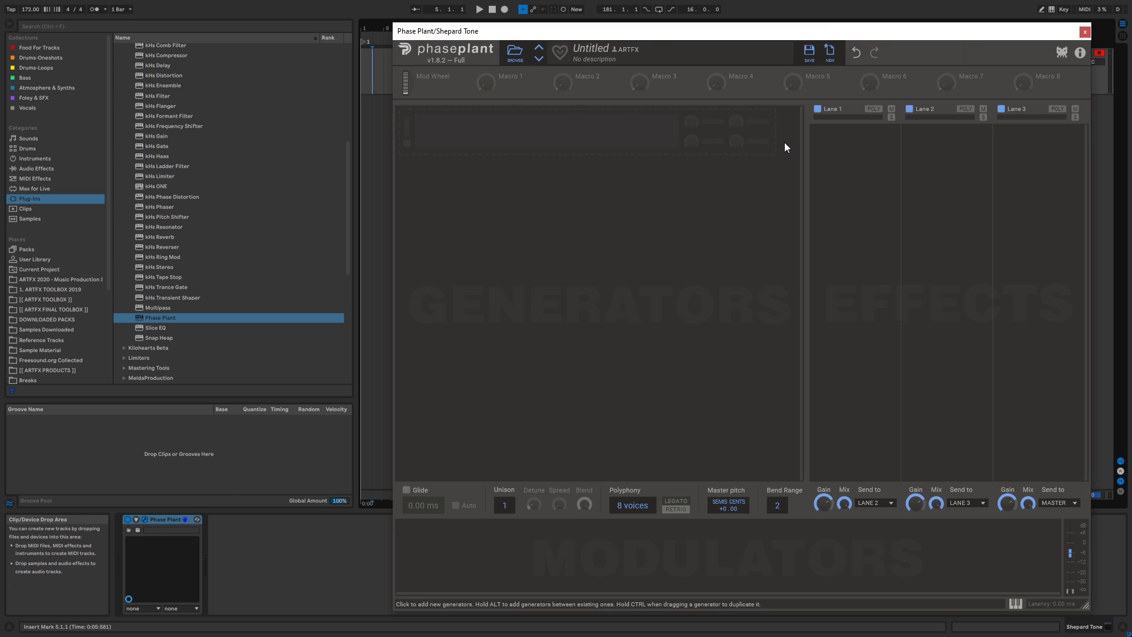
{"action": "left_click_drag", "start_coordinate": [643, 32], "coordinate": [649, 35]}
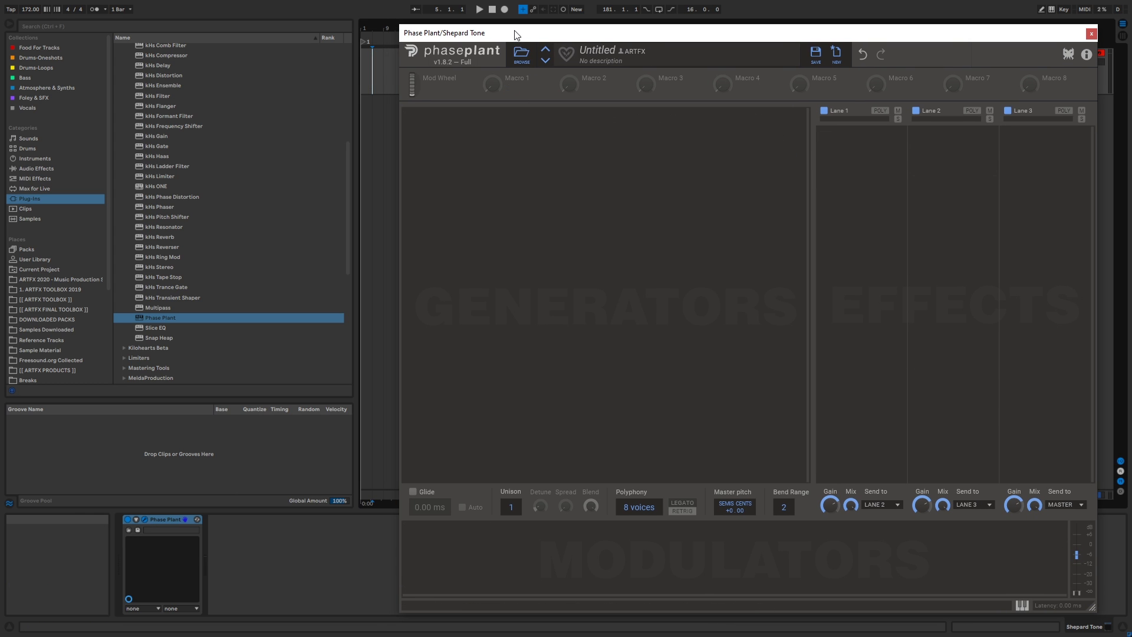
{"action": "left_click_drag", "start_coordinate": [513, 33], "coordinate": [534, 24]}
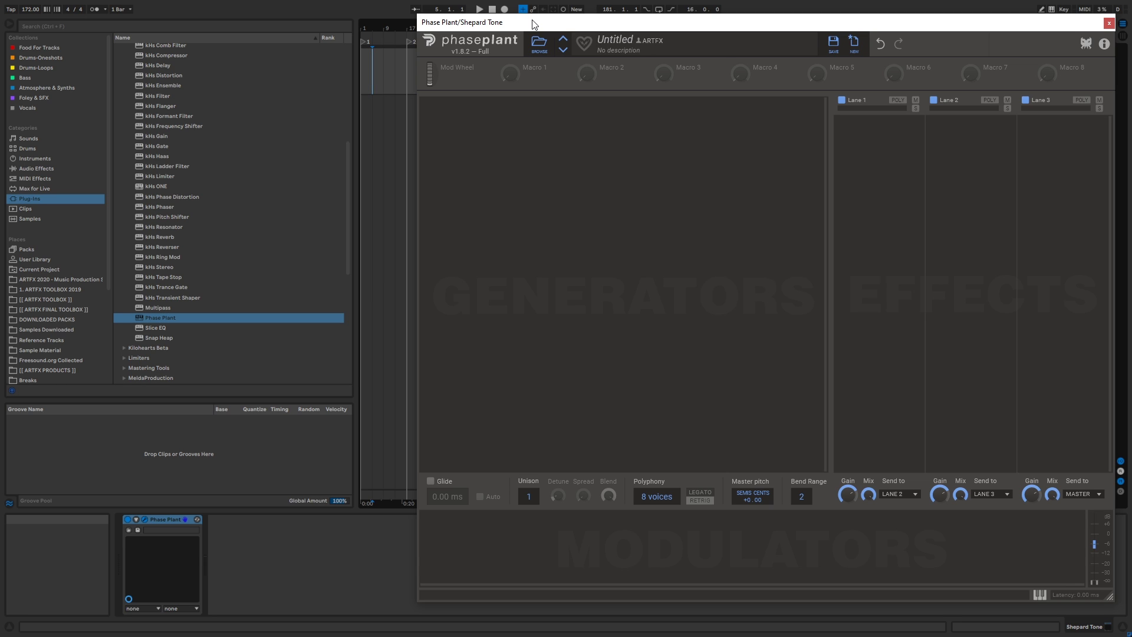
{"action": "left_click_drag", "start_coordinate": [533, 26], "coordinate": [456, 103]}
Create a 128-bar MIDI clip from bar 1 on the Shepard Tone track and fill its whole length with one F1 note.
{"action": "left_click_drag", "start_coordinate": [363, 59], "coordinate": [725, 60]}
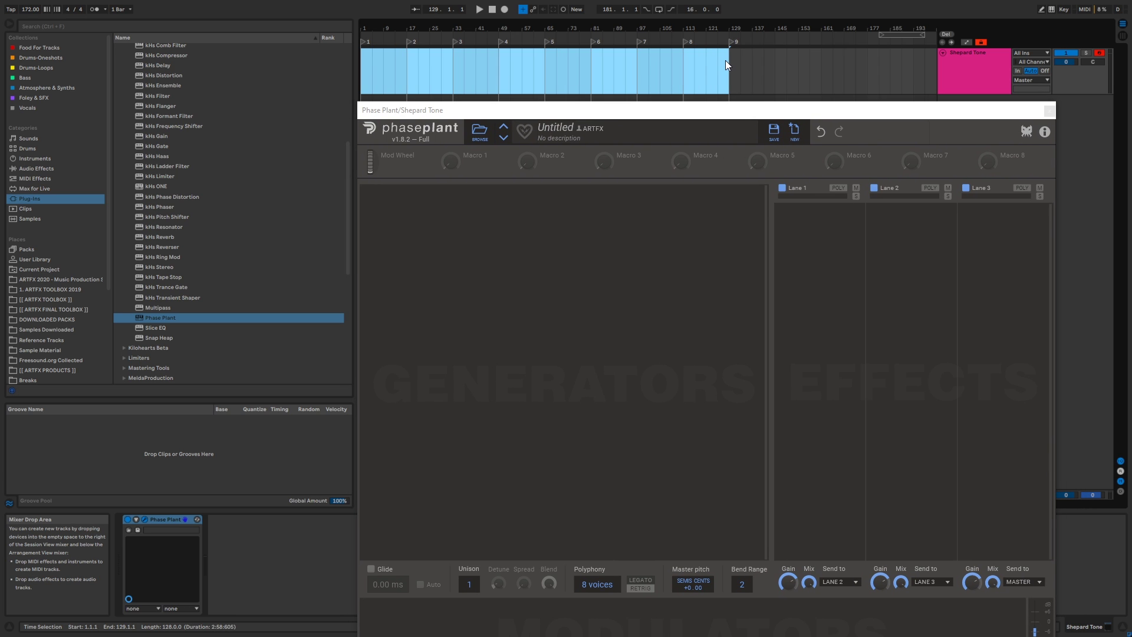
{"action": "key", "text": "ctrl+shift+m"}
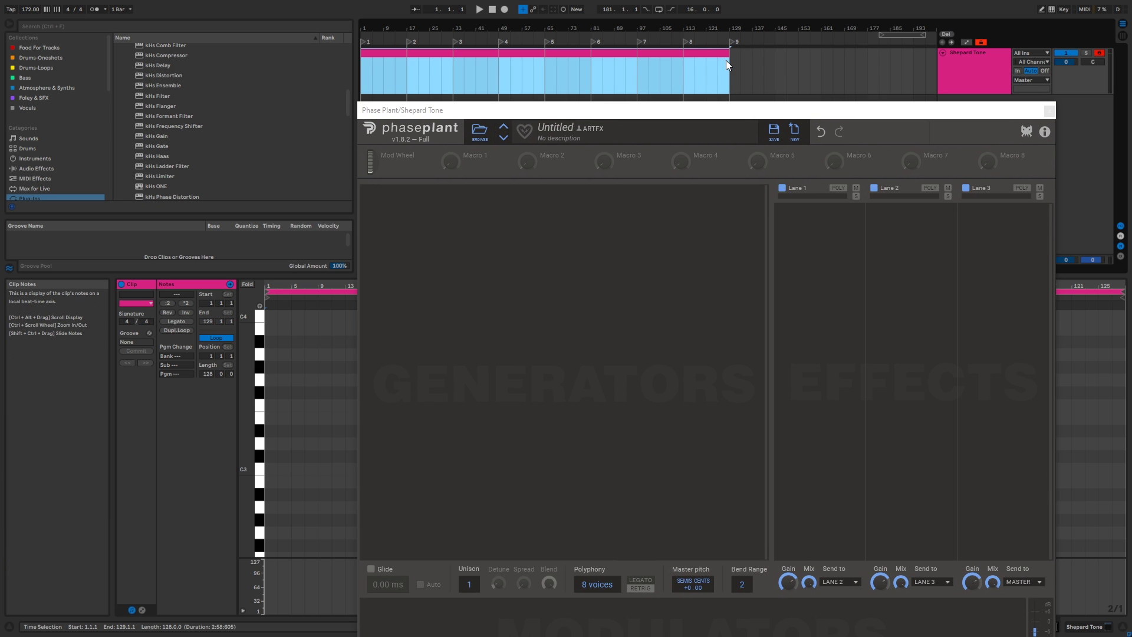
{"action": "left_click", "coordinate": [1049, 111]}
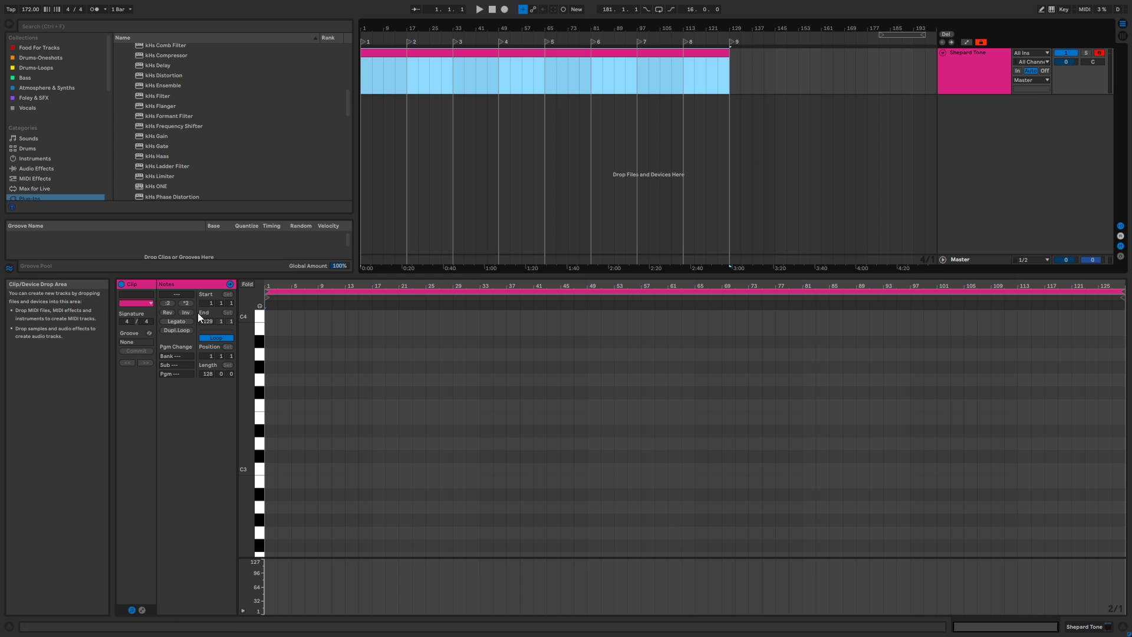
{"action": "scroll", "coordinate": [354, 466], "scroll_direction": "down", "scroll_amount": 5}
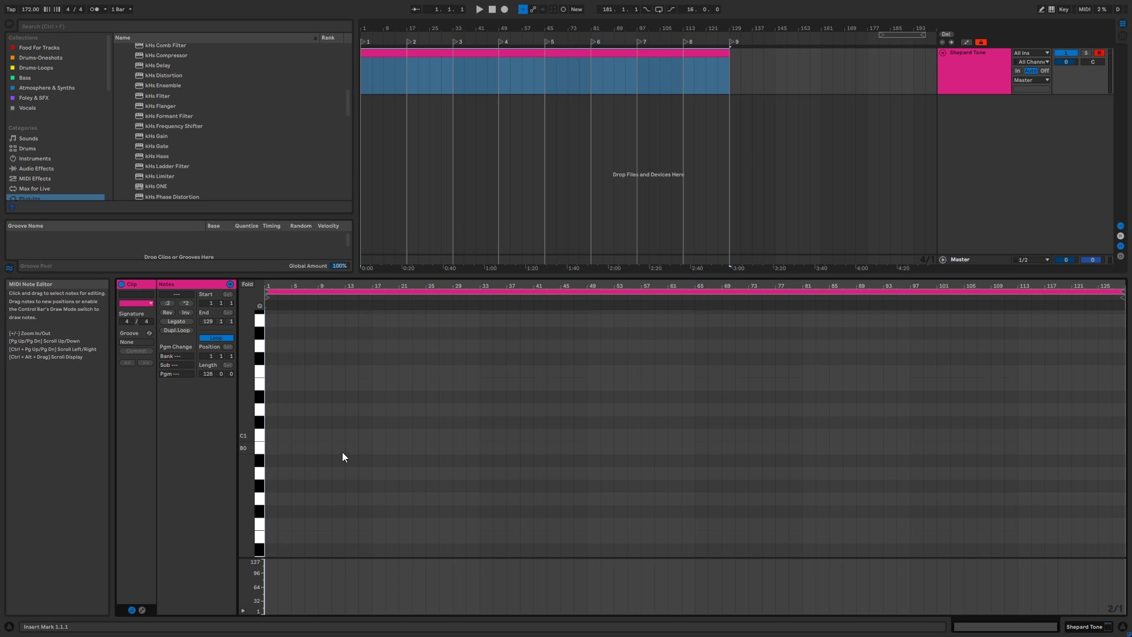
{"action": "mouse_move", "coordinate": [267, 372]}
{"action": "left_mouse_down"}
{"action": "mouse_move", "coordinate": [758, 382]}
{"action": "mouse_move", "coordinate": [1120, 370]}
{"action": "left_mouse_up"}
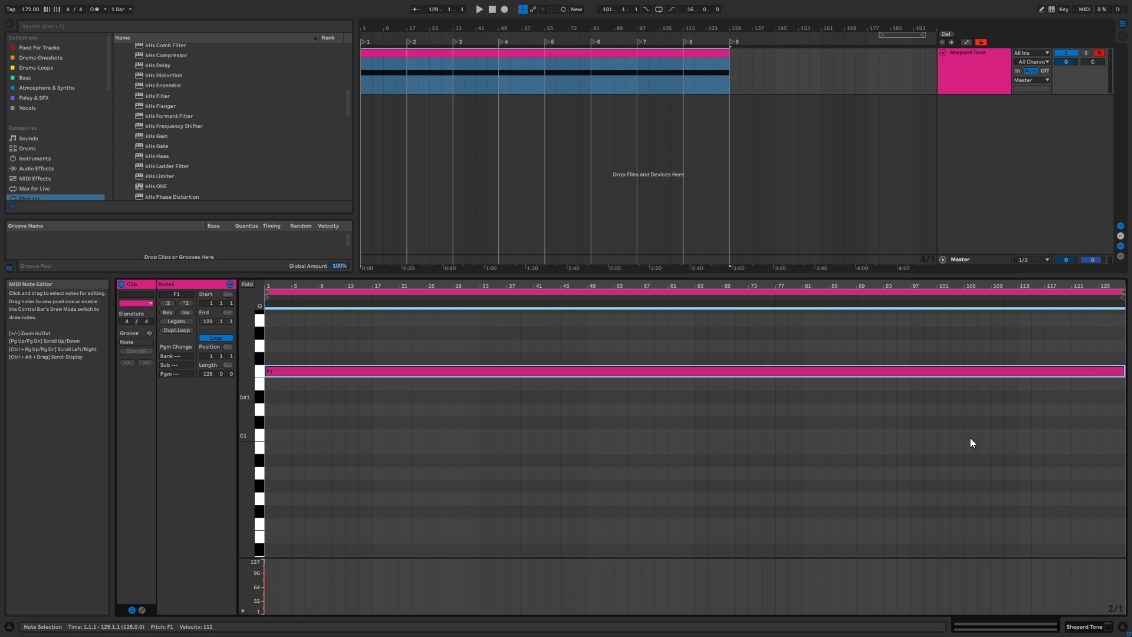
Show the track's Phase Plant device, open its editor and add an Analog oscillator as the first generator.
{"action": "left_click", "coordinate": [1082, 632]}
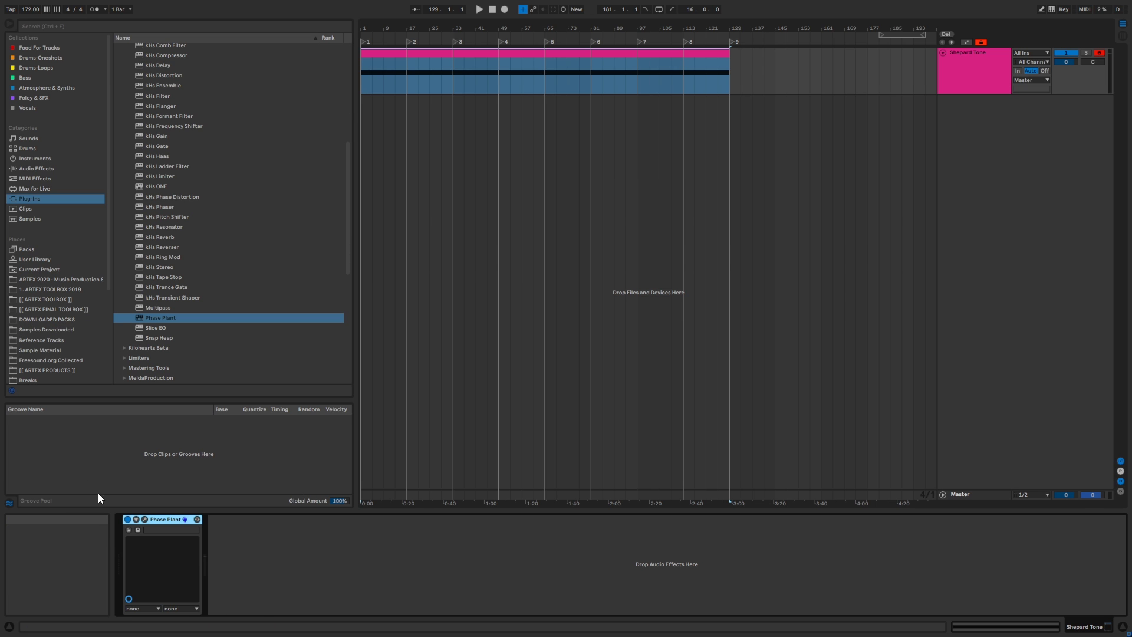
{"action": "left_click", "coordinate": [145, 520]}
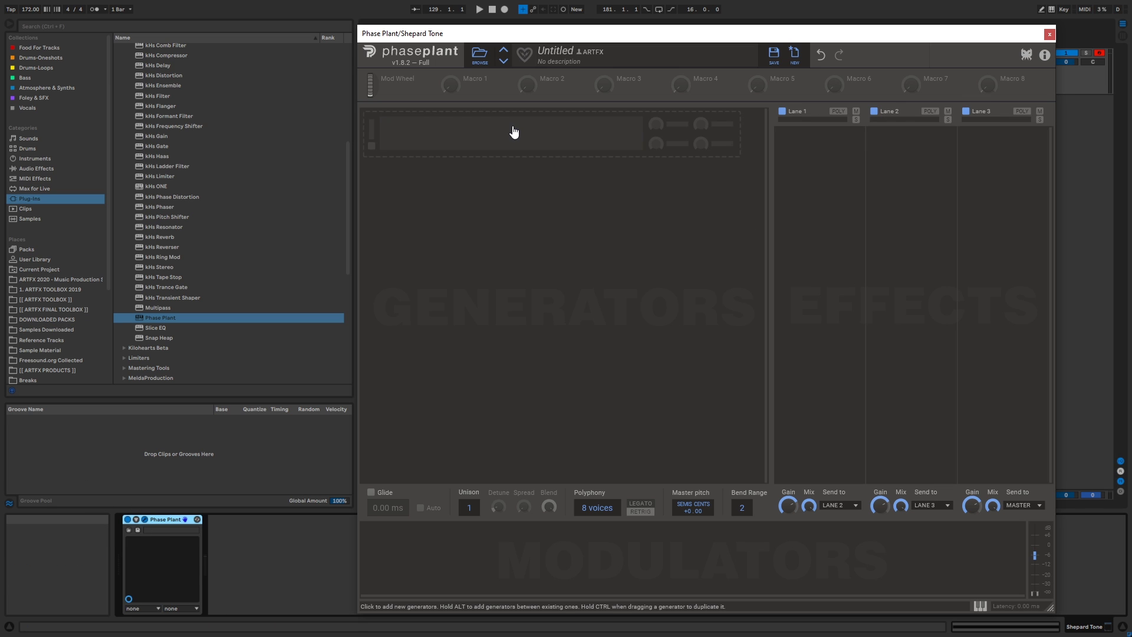
{"action": "left_click", "coordinate": [514, 134]}
{"action": "left_click", "coordinate": [541, 157]}
{"action": "left_click_drag", "start_coordinate": [686, 33], "coordinate": [752, 32]}
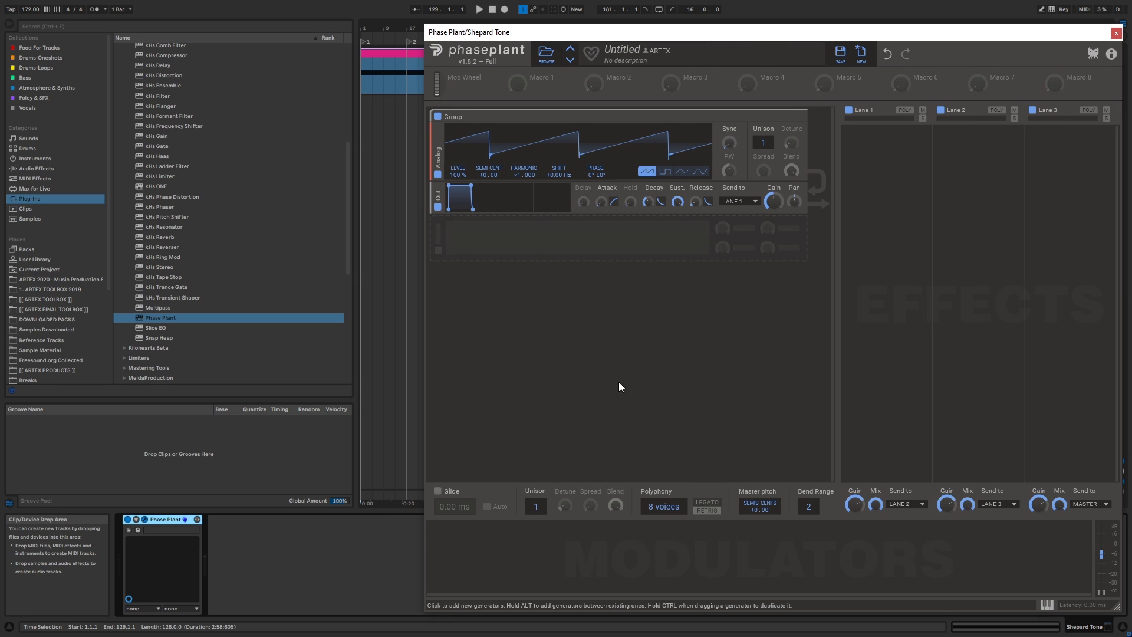
Add an LFO modulator with the classic Ramp Up shape and sync its rate to the tempo at 64/4.
{"action": "left_click", "coordinate": [471, 567]}
{"action": "left_click", "coordinate": [489, 579]}
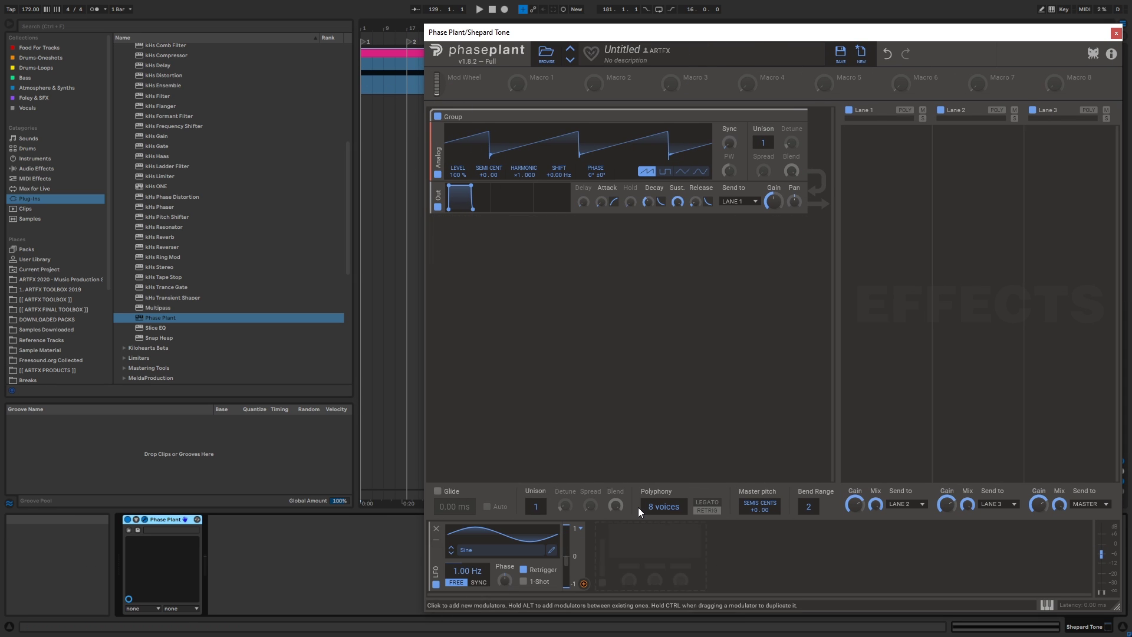
{"action": "left_click", "coordinate": [502, 551]}
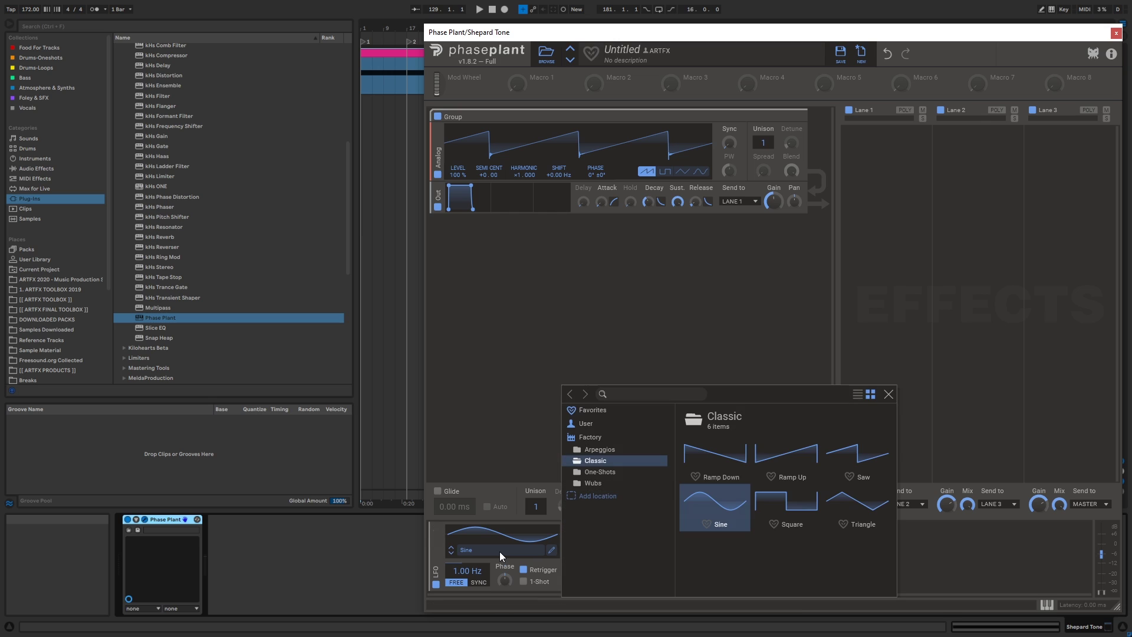
{"action": "left_click", "coordinate": [788, 451]}
{"action": "left_click", "coordinate": [891, 393]}
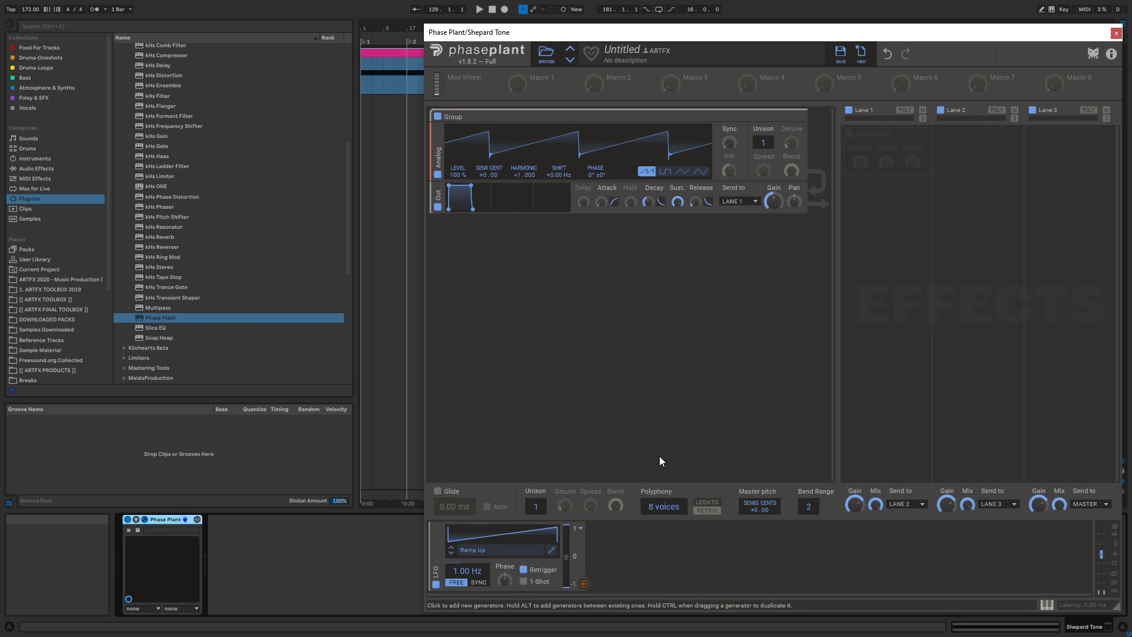
{"action": "left_click", "coordinate": [477, 583]}
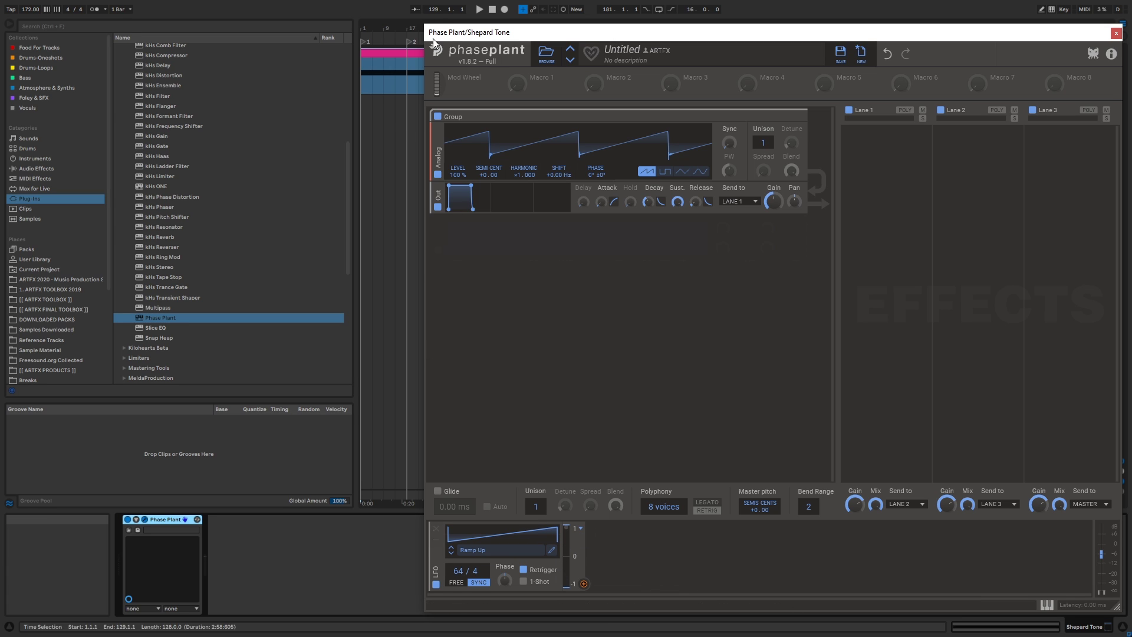
{"action": "left_click_drag", "start_coordinate": [366, 80], "coordinate": [397, 87]}
{"action": "left_click", "coordinate": [365, 86]}
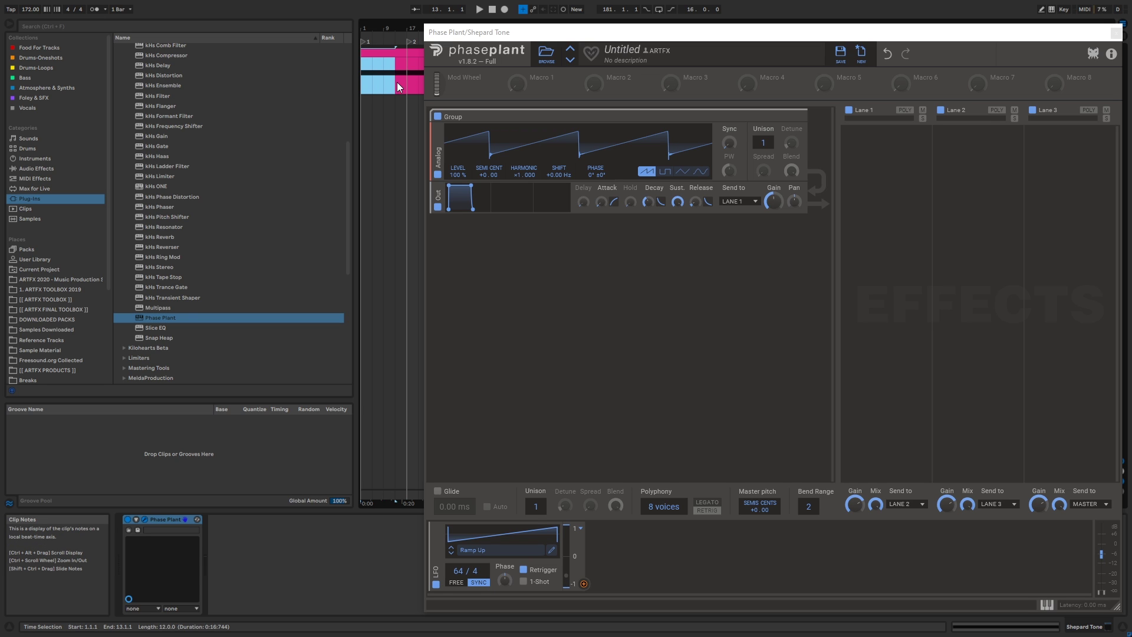
{"action": "left_click_drag", "start_coordinate": [454, 35], "coordinate": [449, 182]}
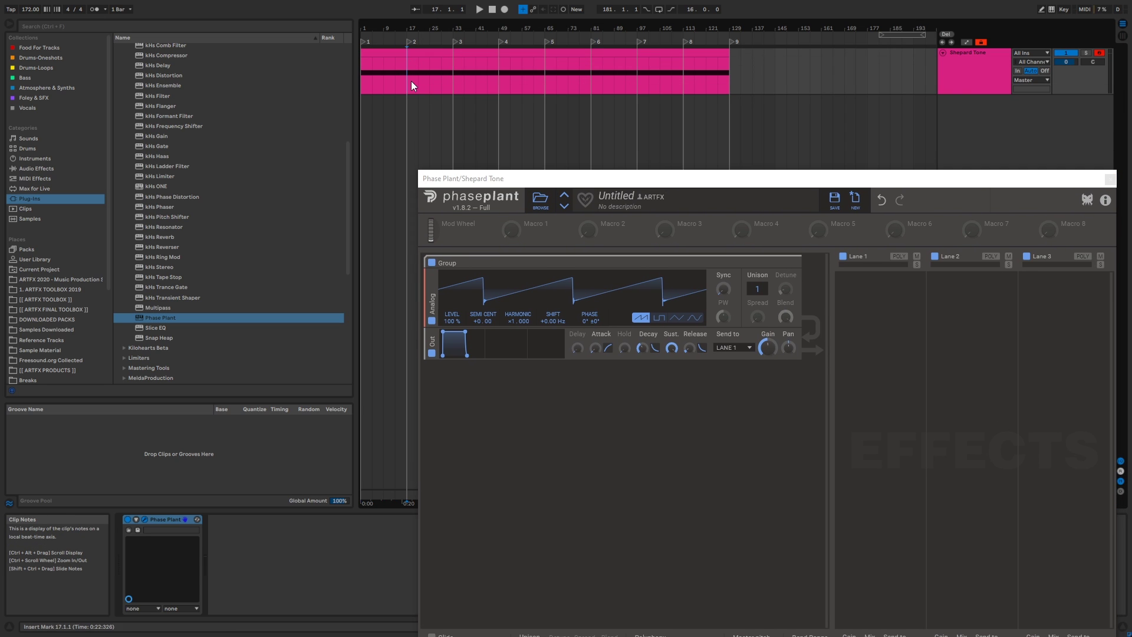
{"action": "left_click_drag", "start_coordinate": [412, 81], "coordinate": [449, 79]}
{"action": "left_click_drag", "start_coordinate": [575, 75], "coordinate": [707, 77]}
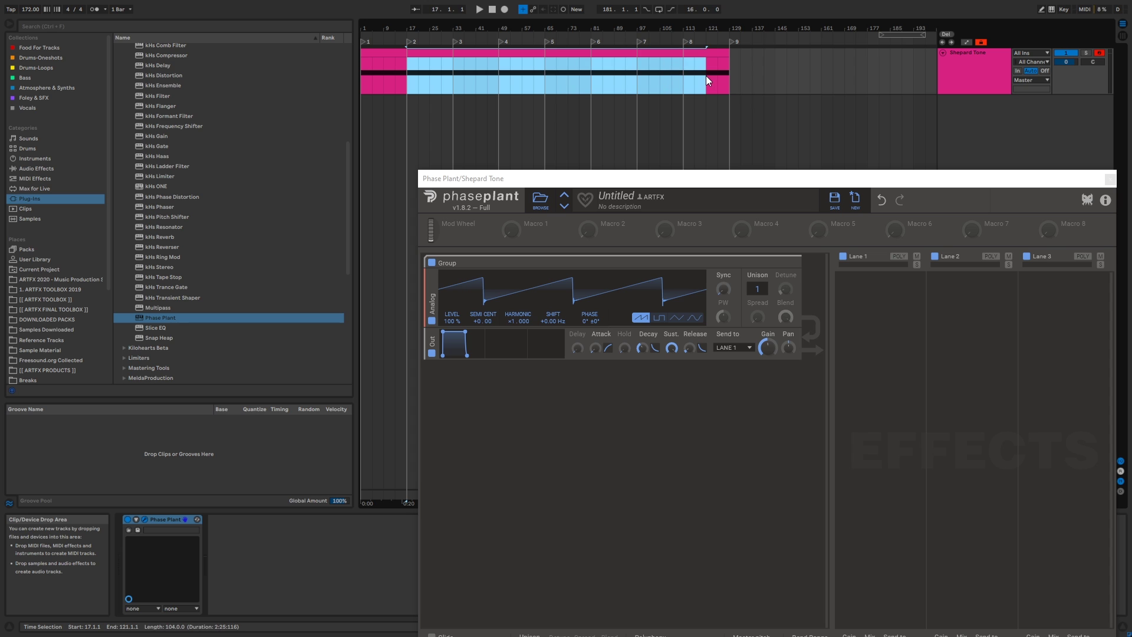
Assign the Ramp Up LFO to Phase Plant's Master Pitch with a modulation depth of exactly 12 semitones.
{"action": "left_click_drag", "start_coordinate": [622, 179], "coordinate": [559, 109]}
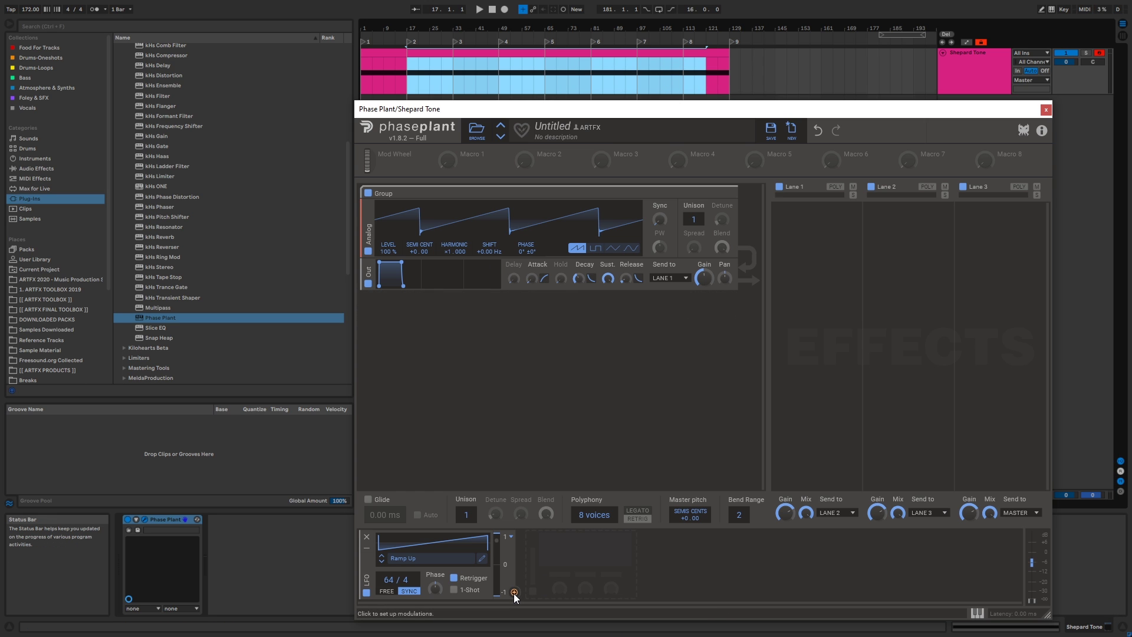
{"action": "left_click", "coordinate": [514, 593]}
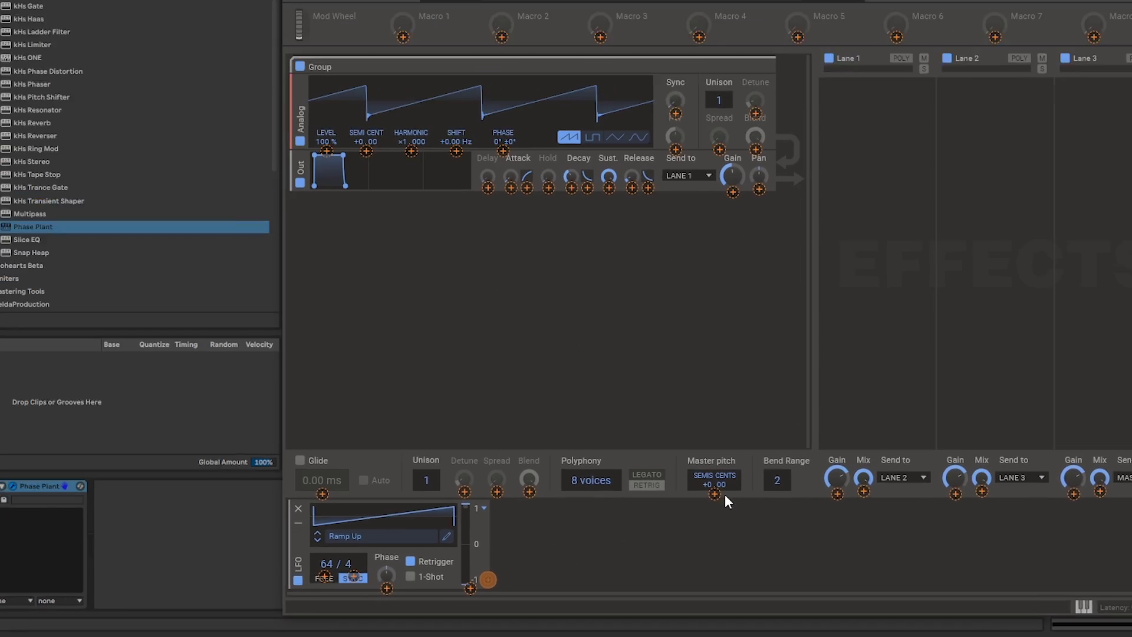
{"action": "left_click_drag", "start_coordinate": [715, 493], "coordinate": [715, 467]}
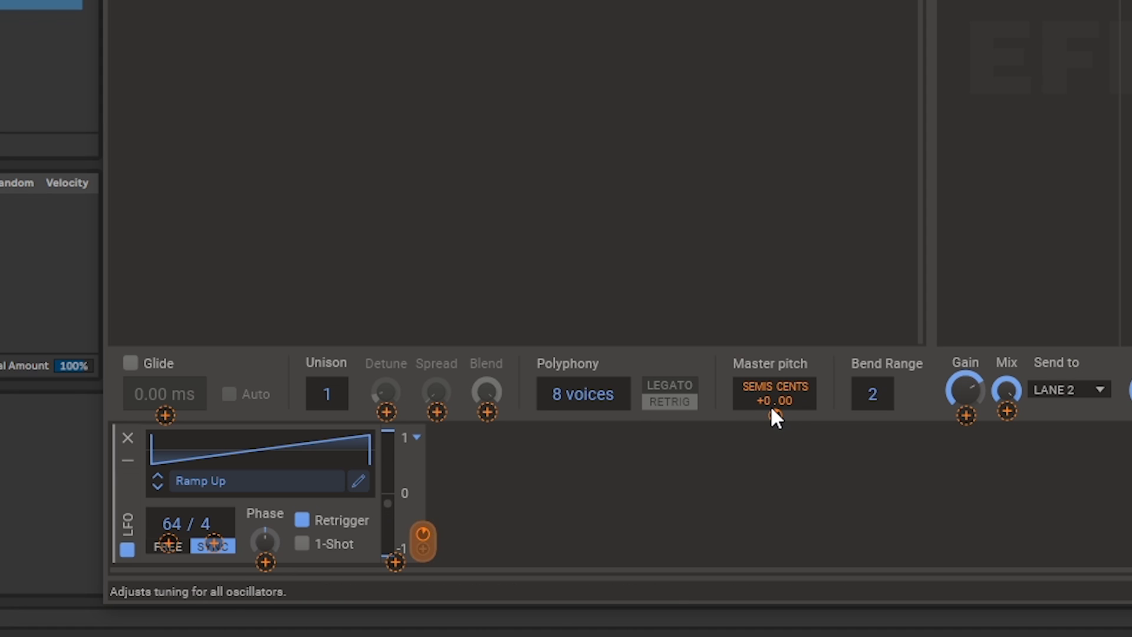
{"action": "mouse_move", "coordinate": [769, 411]}
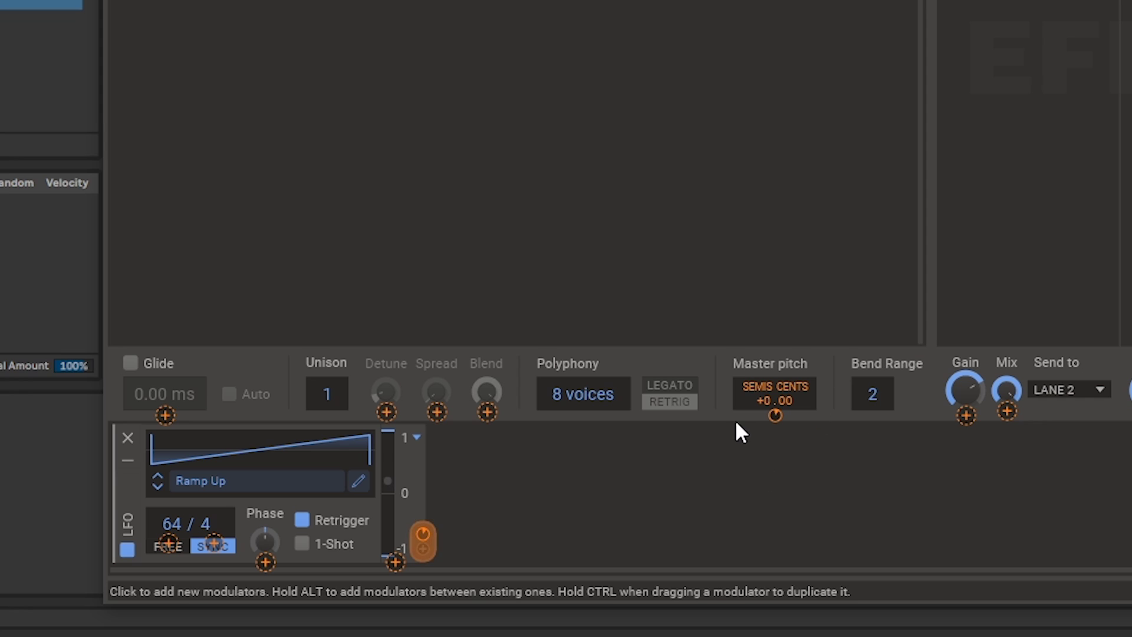
{"action": "left_click", "coordinate": [772, 416]}
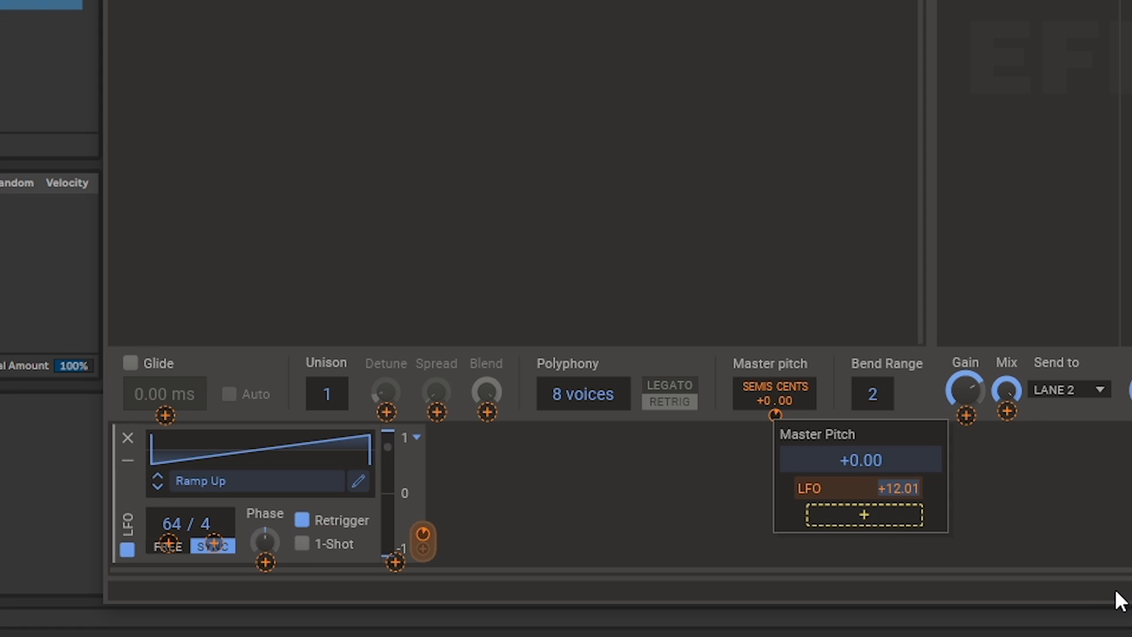
{"action": "type", "text": "12"}
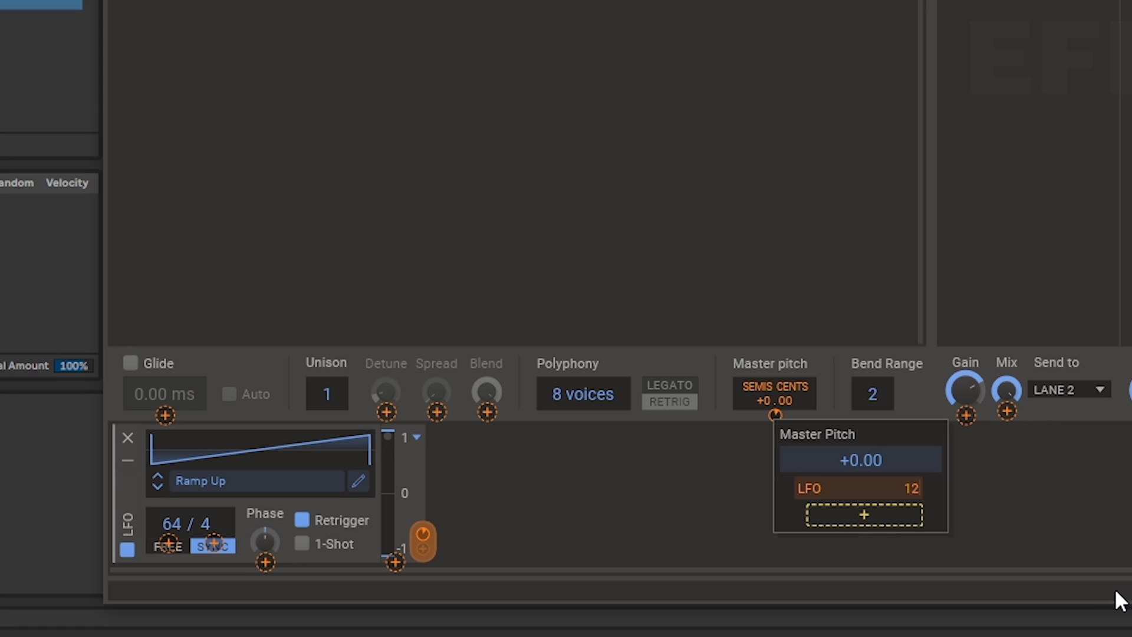
{"action": "key", "text": "Return"}
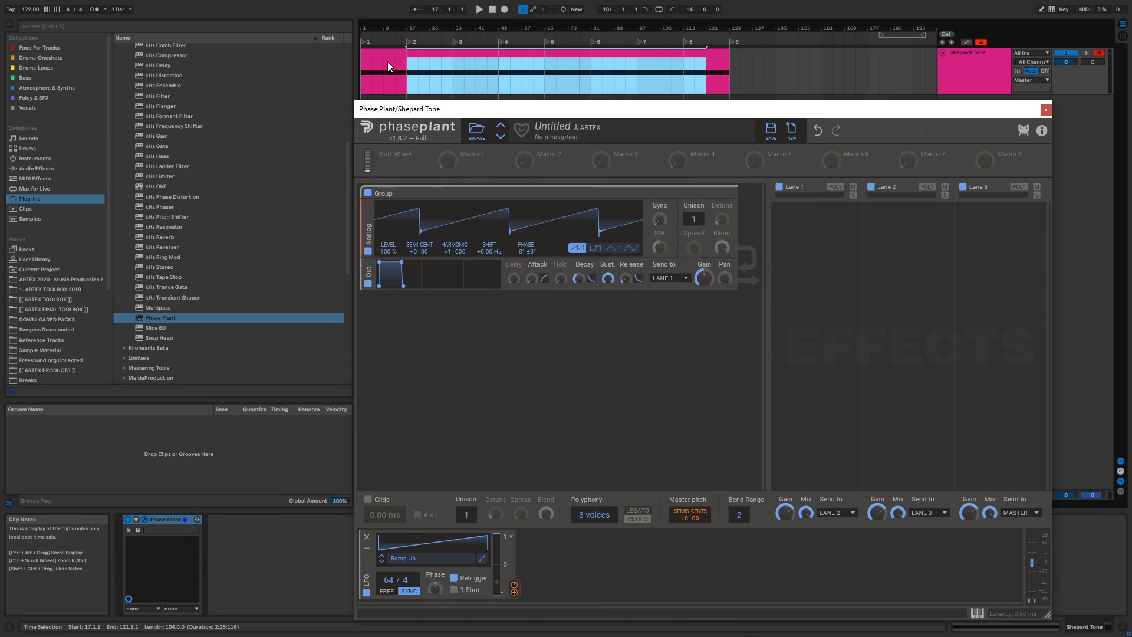
Audition the MIDI clip from its start and raise Phase Plant's output level during playback.
{"action": "left_click", "coordinate": [388, 61]}
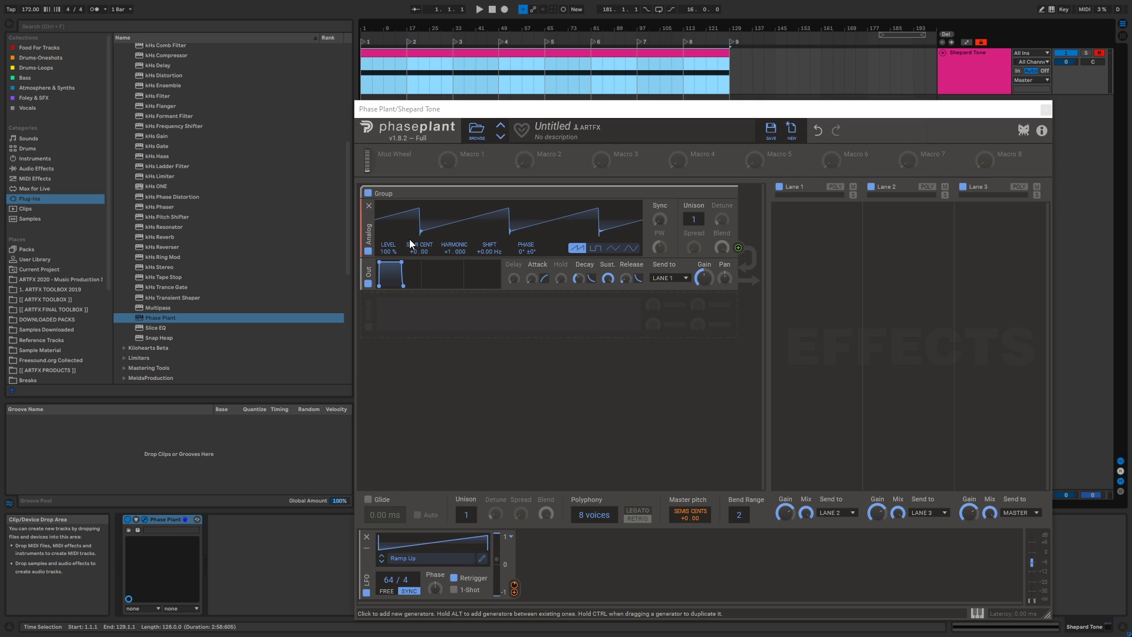
{"action": "key", "text": "space"}
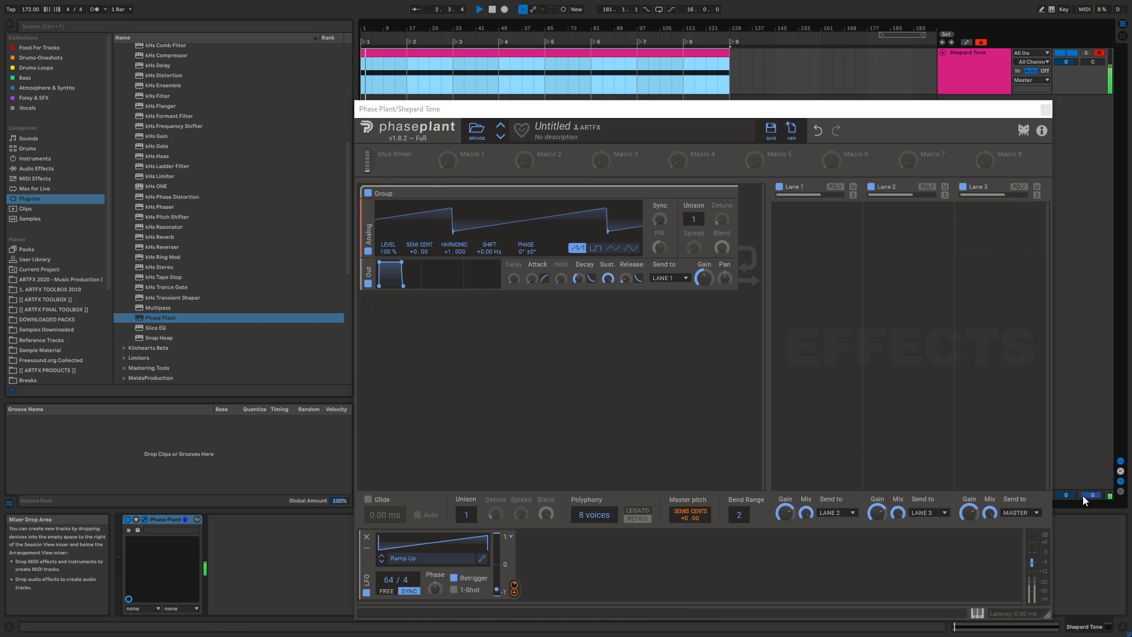
{"action": "left_click", "coordinate": [1032, 564]}
{"action": "left_click_drag", "start_coordinate": [1032, 564], "coordinate": [1033, 553]}
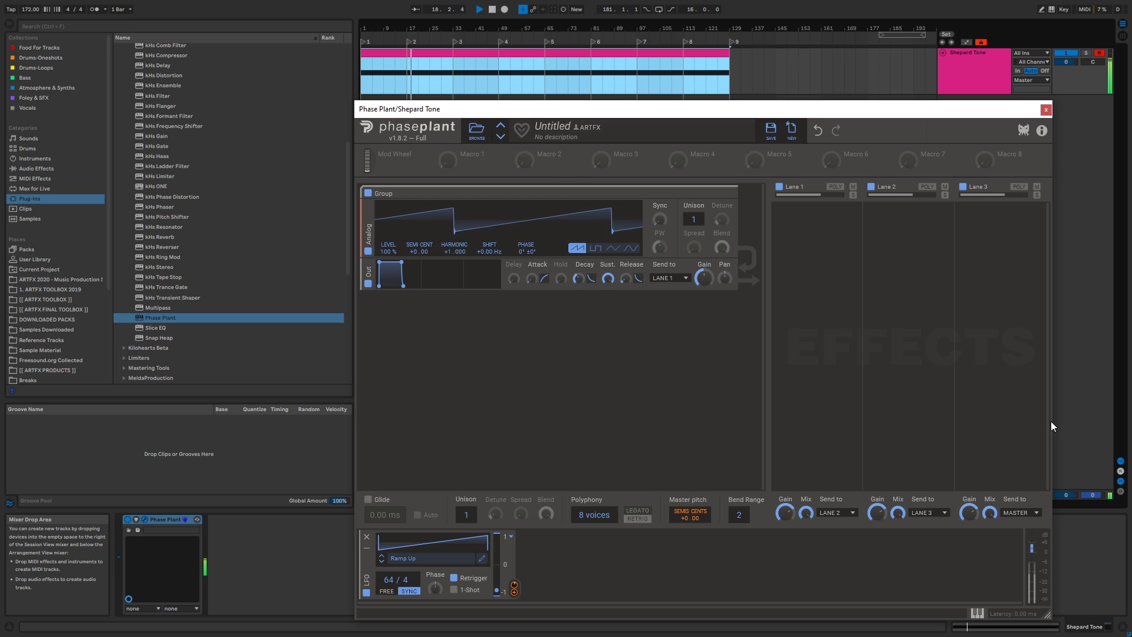
{"action": "left_click", "coordinate": [492, 10]}
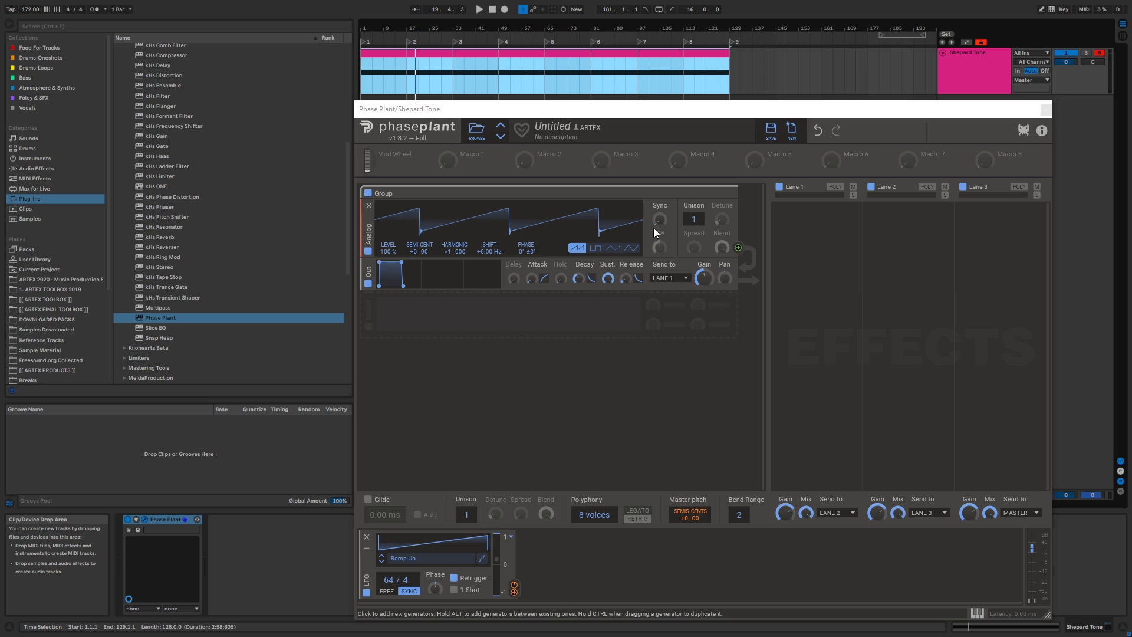
Duplicate the Analog oscillator three times within its group to get four stacked oscillators.
{"action": "left_click", "coordinate": [367, 232], "text": "ctrl"}
{"action": "left_click", "coordinate": [368, 292], "text": "ctrl"}
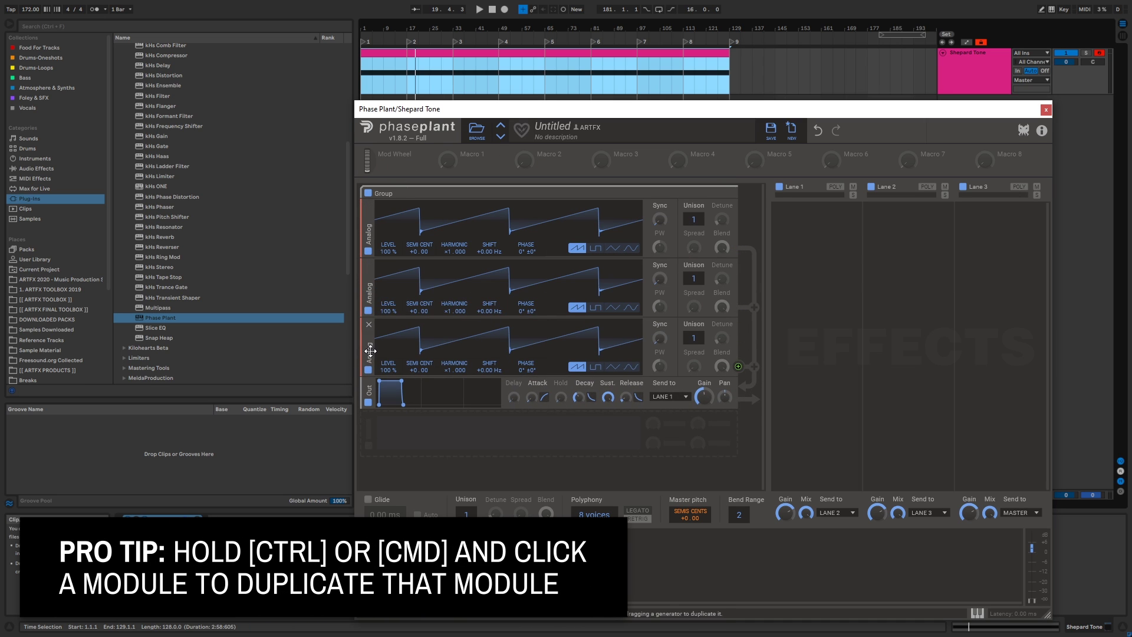
{"action": "left_click", "coordinate": [370, 351], "text": "ctrl"}
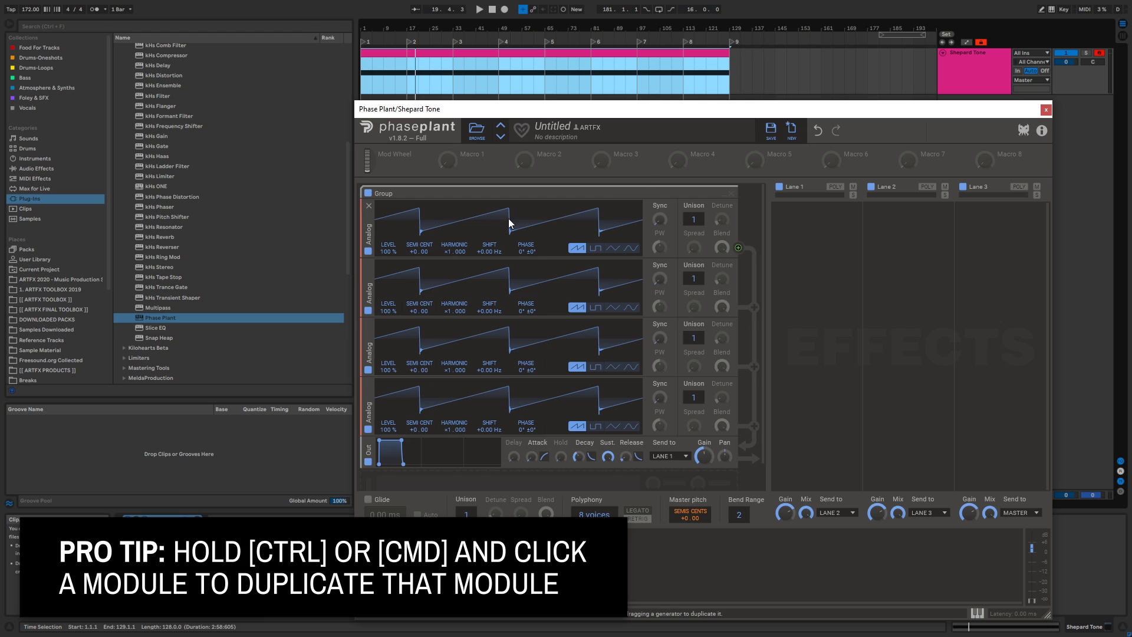
Set the waveform of all four Analog oscillators to sine.
{"action": "left_click", "coordinate": [631, 248]}
{"action": "left_click", "coordinate": [631, 307]}
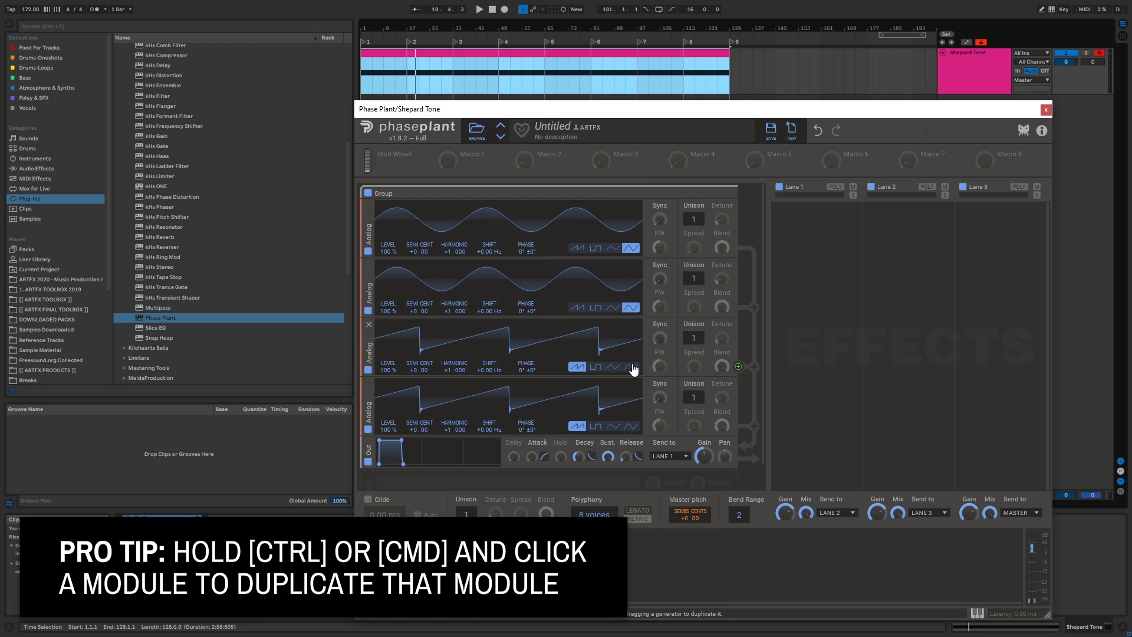
{"action": "left_click", "coordinate": [631, 367]}
{"action": "left_click", "coordinate": [631, 426]}
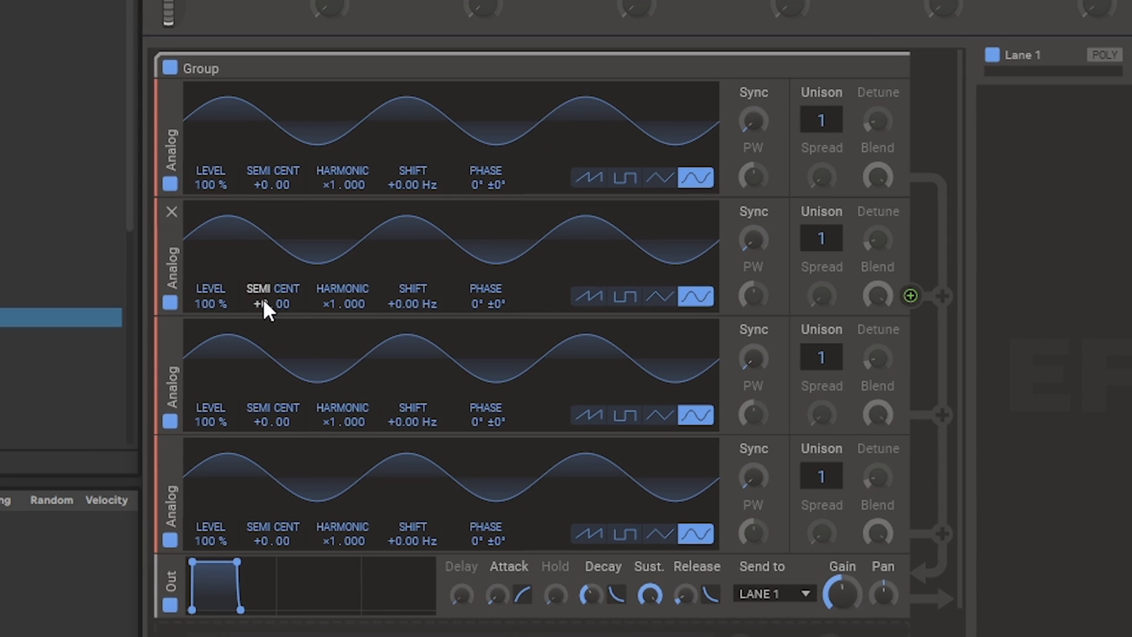
Tune the second, third and fourth oscillators up by 12, 24 and 36 semitones respectively.
{"action": "left_click_drag", "start_coordinate": [271, 315], "coordinate": [271, 276]}
{"action": "left_click_drag", "start_coordinate": [269, 429], "coordinate": [269, 350]}
{"action": "left_click_drag", "start_coordinate": [260, 540], "coordinate": [260, 421]}
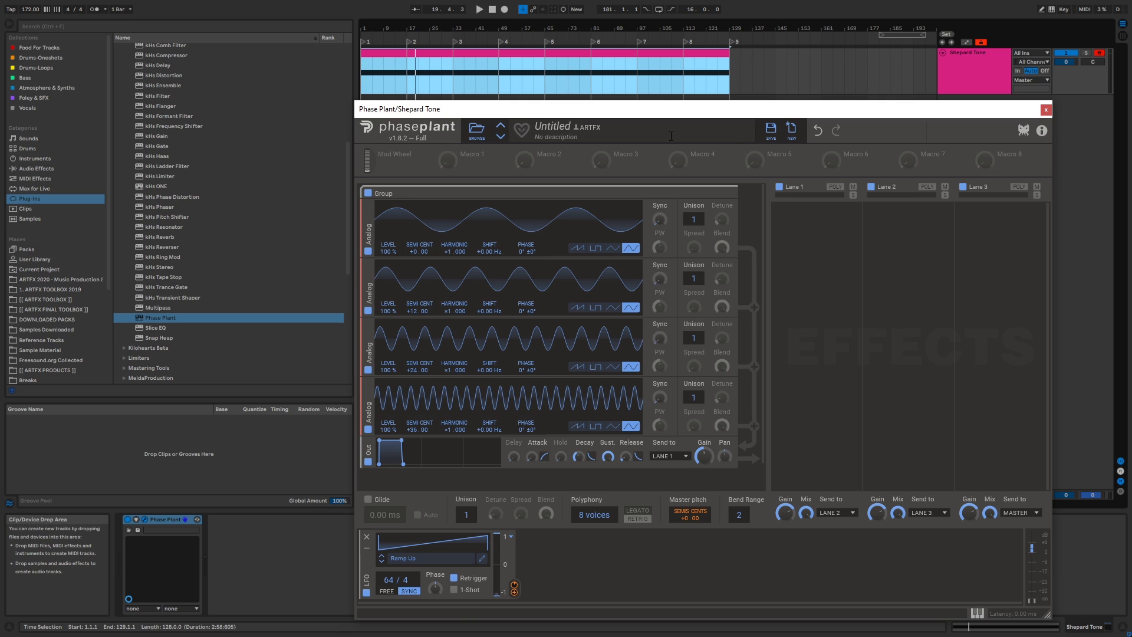
Play the clip briefly and switch the ramp LFO's output range to unipolar, from 0 to 1.
{"action": "key", "text": "space"}
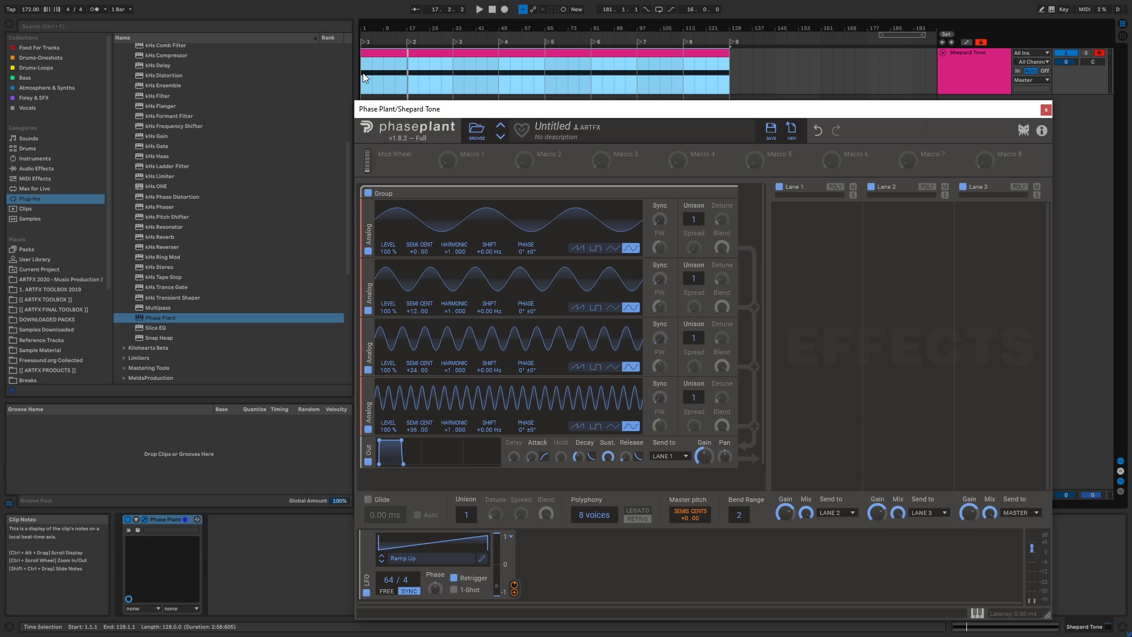
{"action": "left_click", "coordinate": [507, 538]}
{"action": "left_click", "coordinate": [528, 549]}
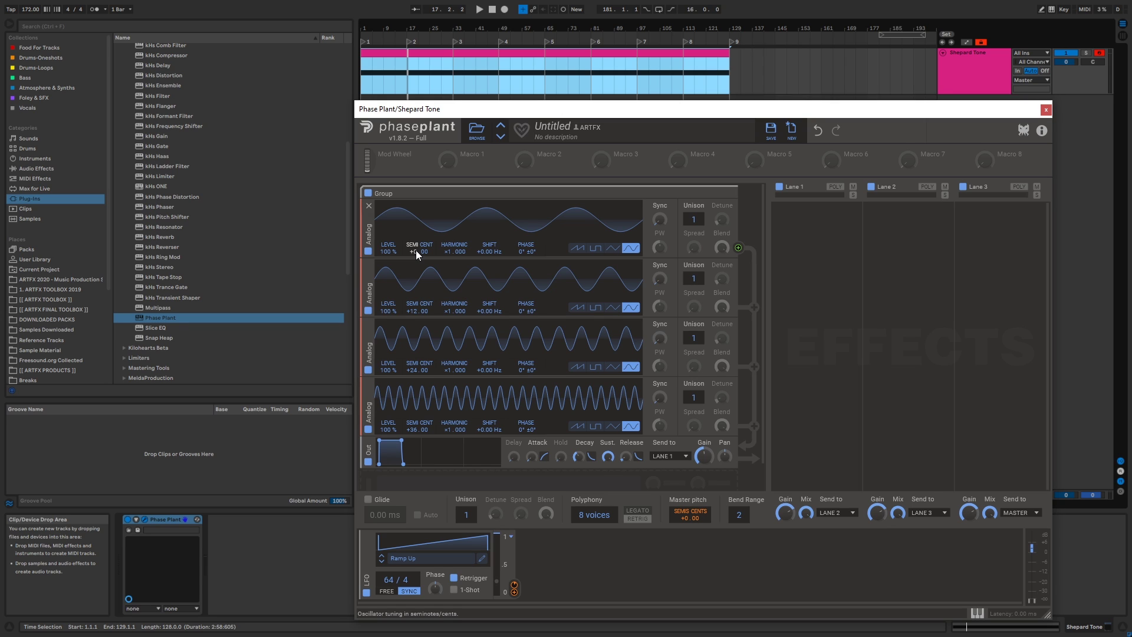
Audition the clip and transpose its long MIDI note down one octave to F0.
{"action": "key", "text": "space"}
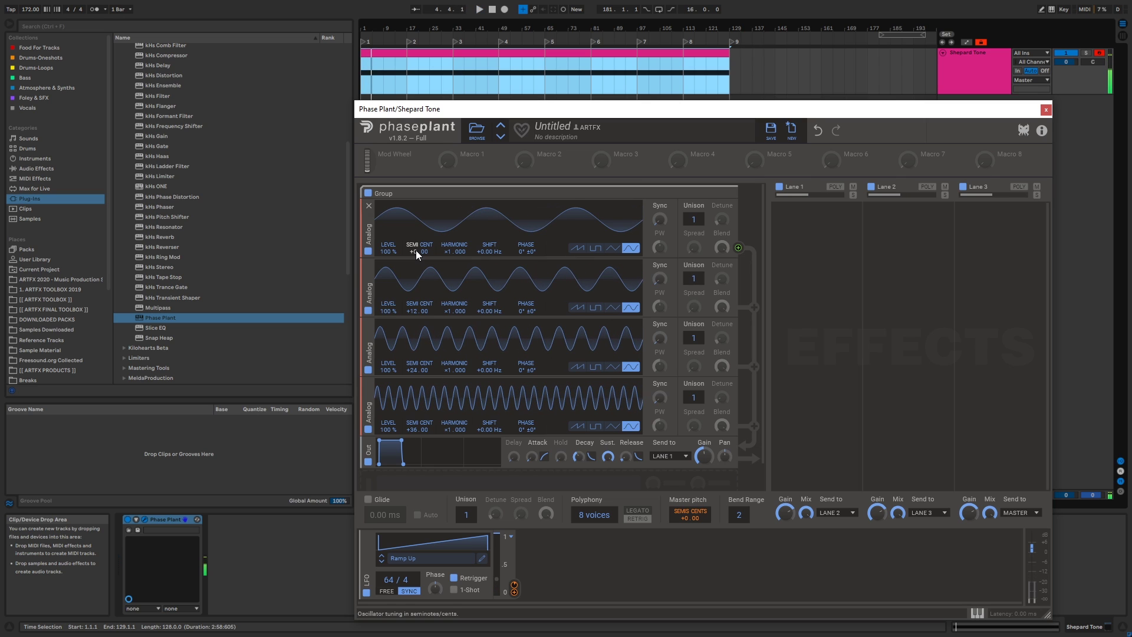
{"action": "double_click", "coordinate": [493, 53]}
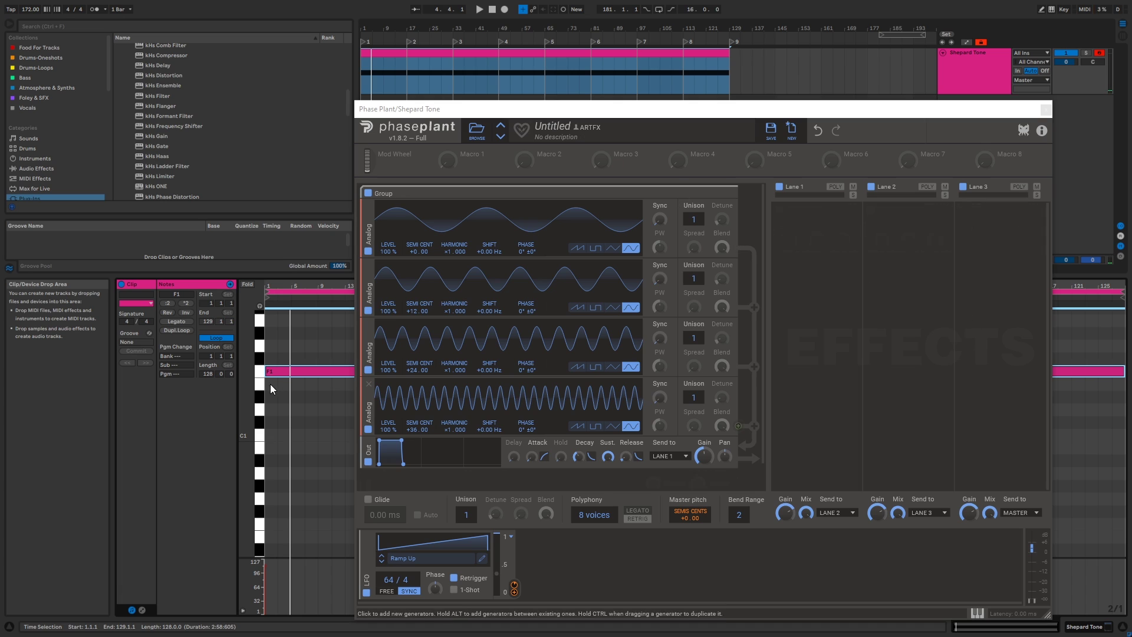
{"action": "key", "text": "space"}
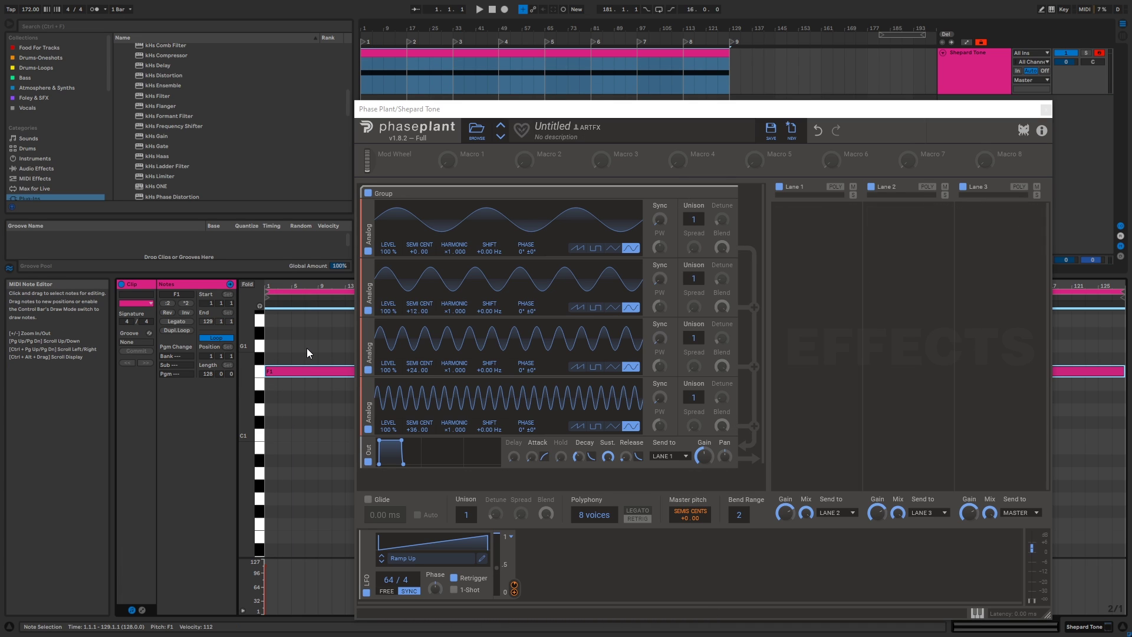
{"action": "key", "text": "shift+Down"}
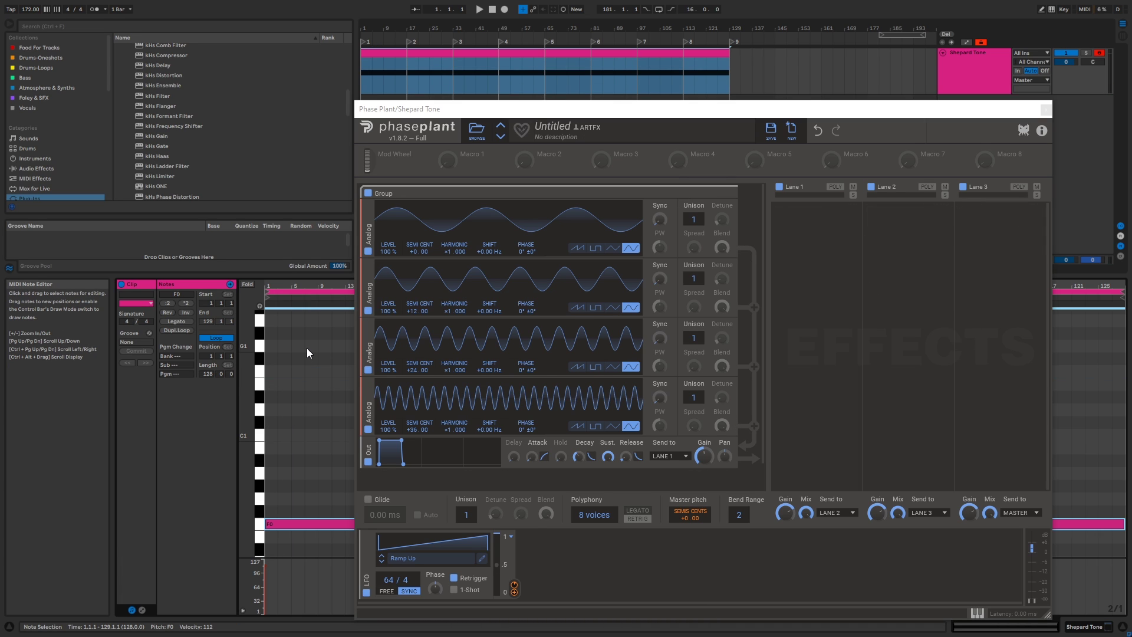
Return from note editing to the arrangement and audition the clip with the lowered note.
{"action": "left_click", "coordinate": [1045, 110]}
{"action": "left_click", "coordinate": [532, 54]}
{"action": "key", "text": "space"}
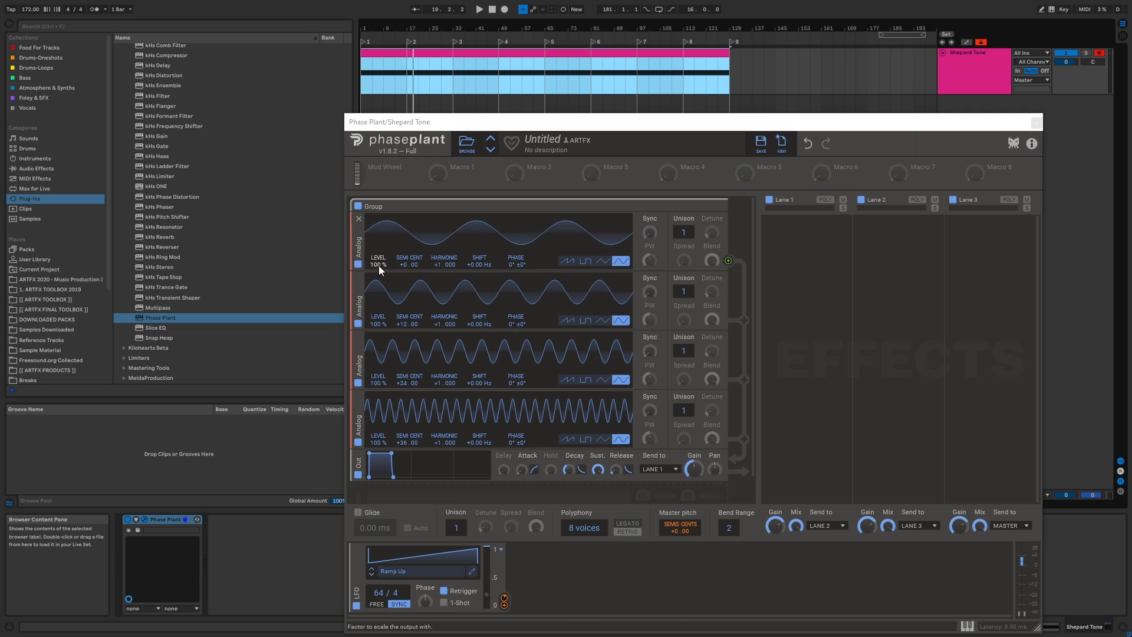
Set the first oscillator's level to 0% and assign the ramp LFO to raise that level.
{"action": "left_click_drag", "start_coordinate": [386, 263], "coordinate": [412, 284]}
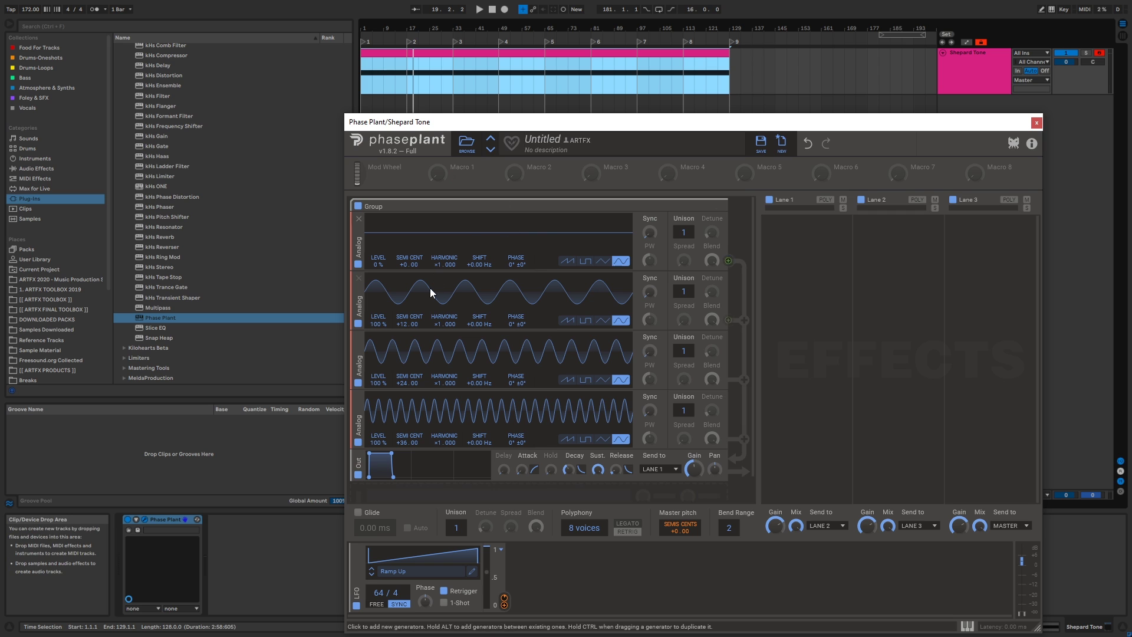
{"action": "key", "text": "space"}
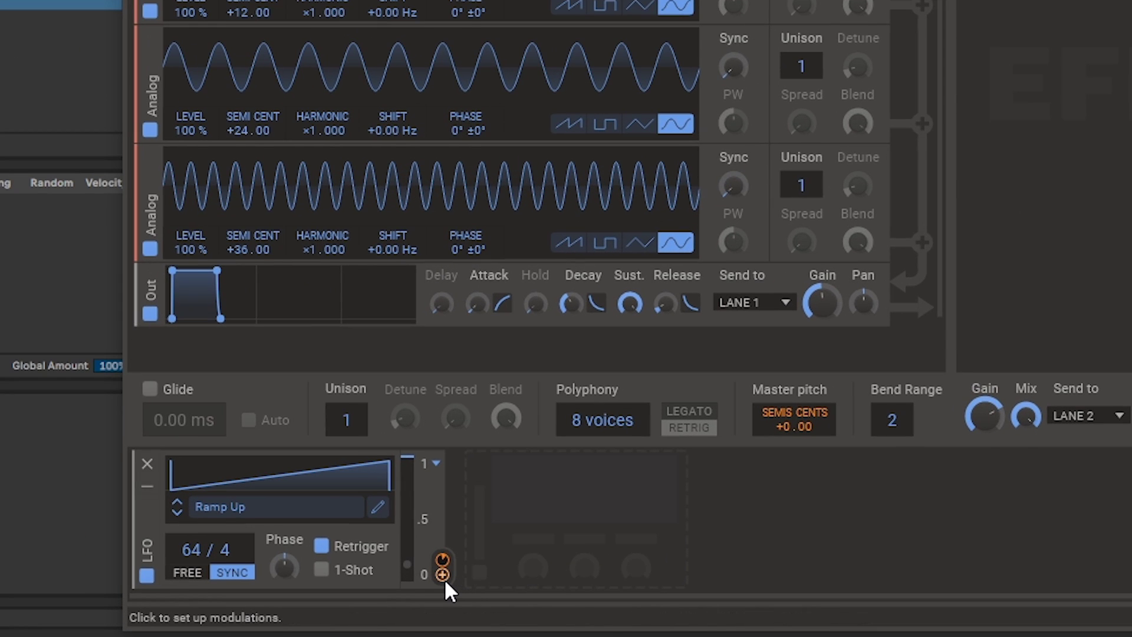
{"action": "left_click", "coordinate": [443, 575]}
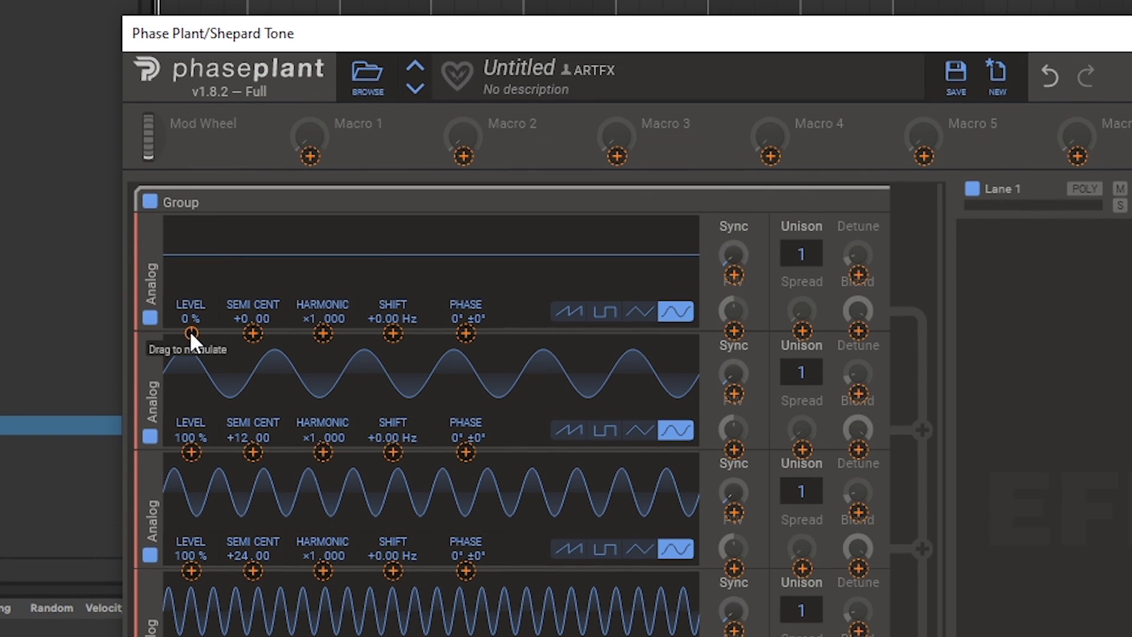
{"action": "left_click_drag", "start_coordinate": [191, 228], "coordinate": [191, 201]}
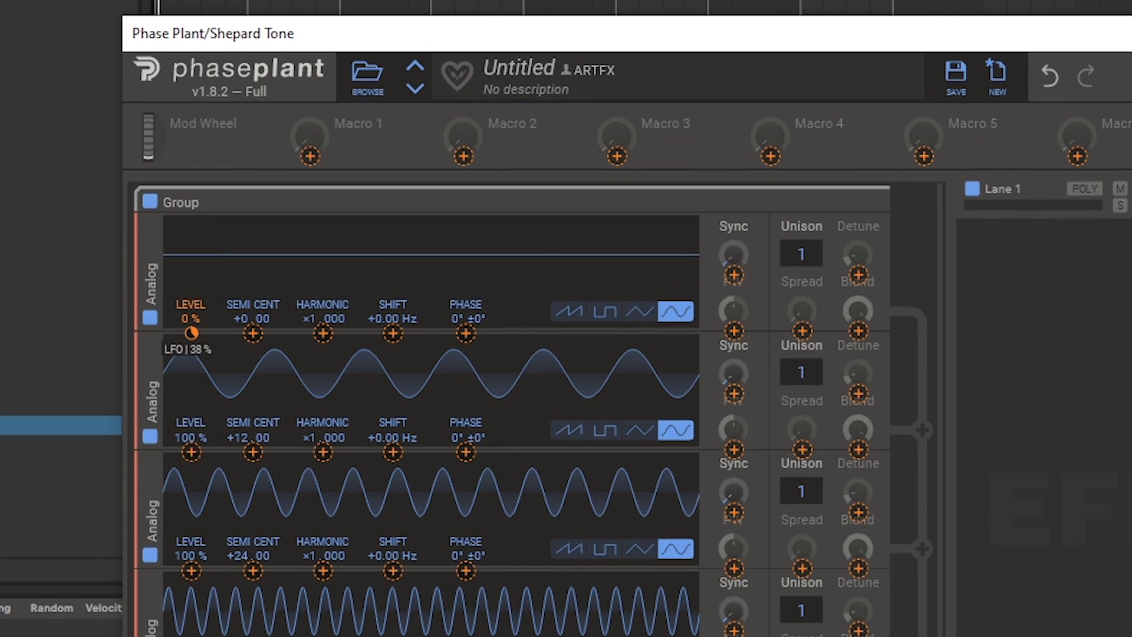
{"action": "left_click_drag", "start_coordinate": [191, 333], "coordinate": [191, 334]}
{"action": "mouse_move", "coordinate": [190, 335]}
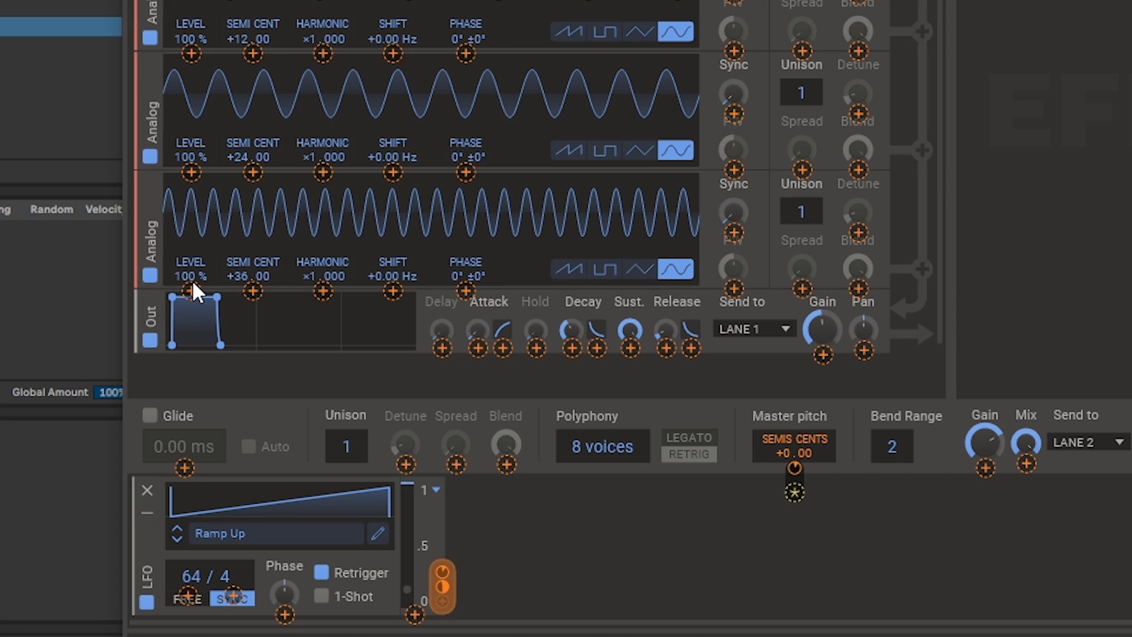
Assign the ramp LFO to lower the fourth oscillator's level and audition the Shepard tone.
{"action": "left_click_drag", "start_coordinate": [193, 294], "coordinate": [193, 347]}
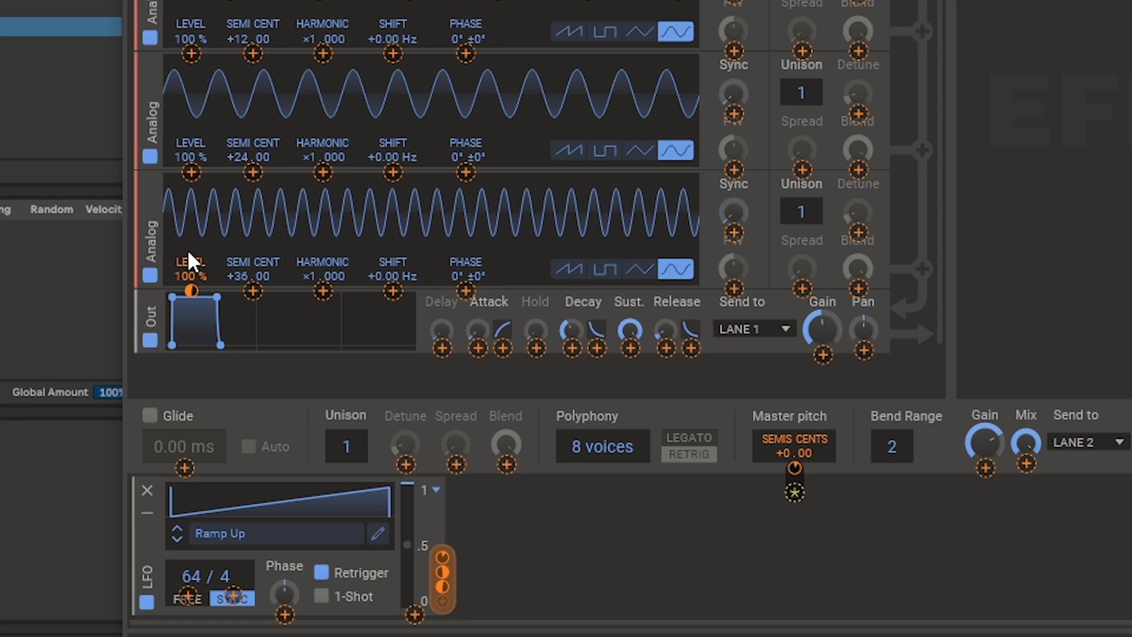
{"action": "left_click", "coordinate": [250, 217]}
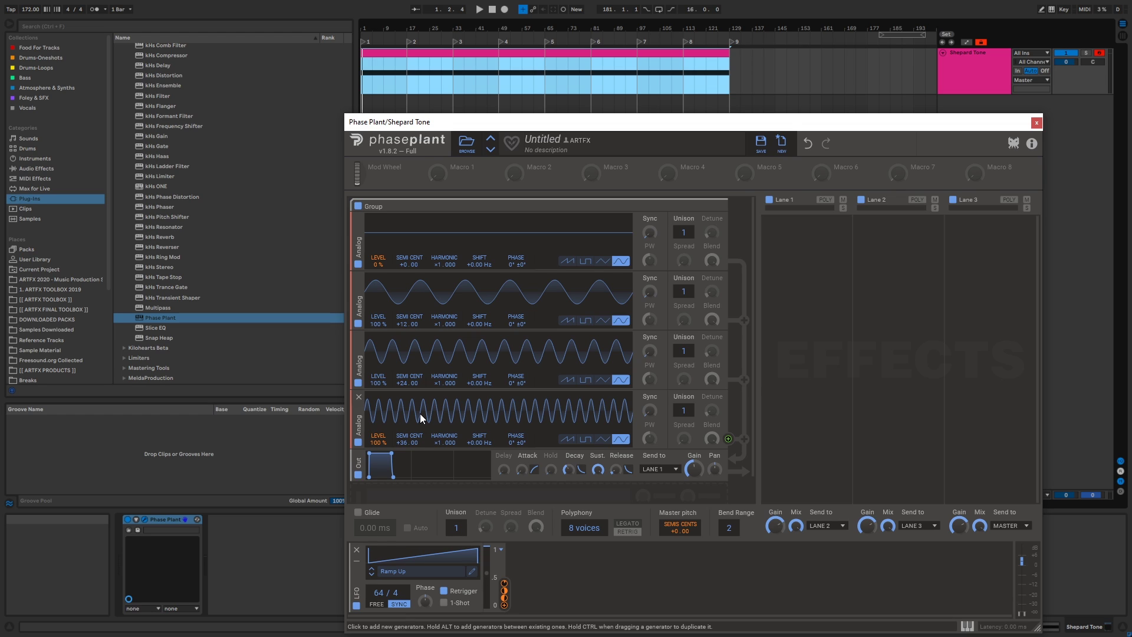
{"action": "key", "text": "space"}
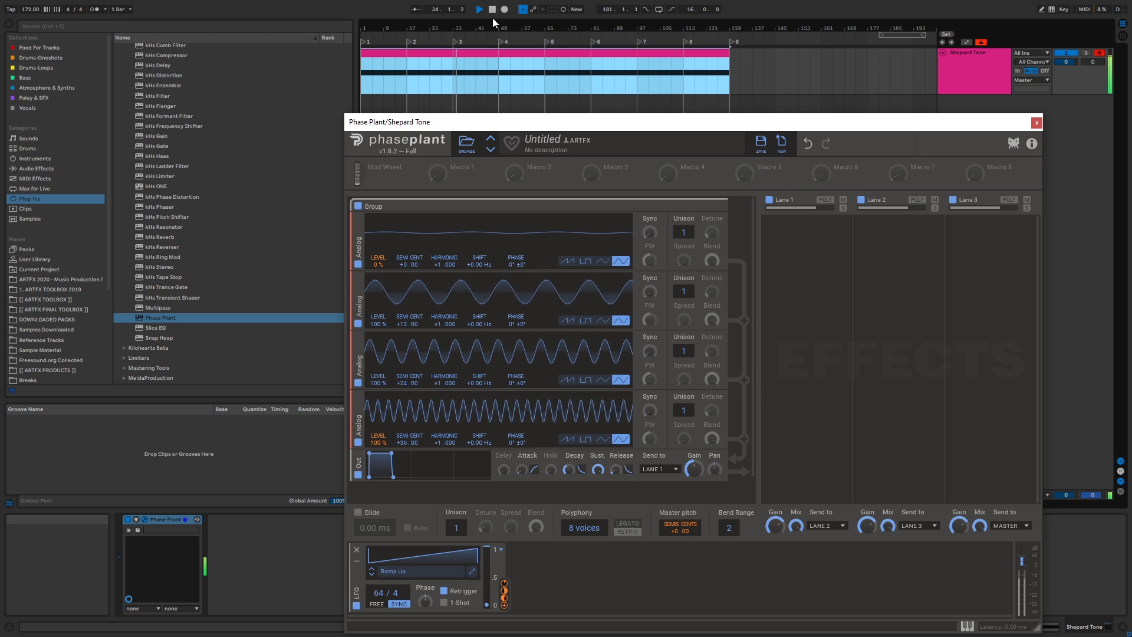
{"action": "left_click", "coordinate": [493, 9]}
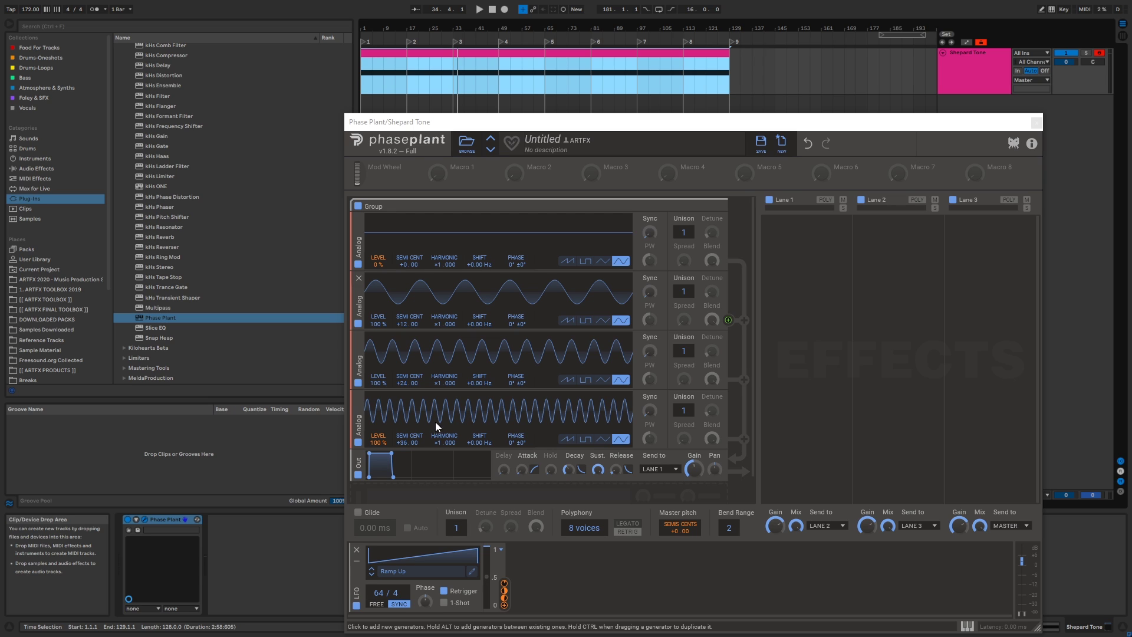
{"action": "left_click", "coordinate": [472, 571]}
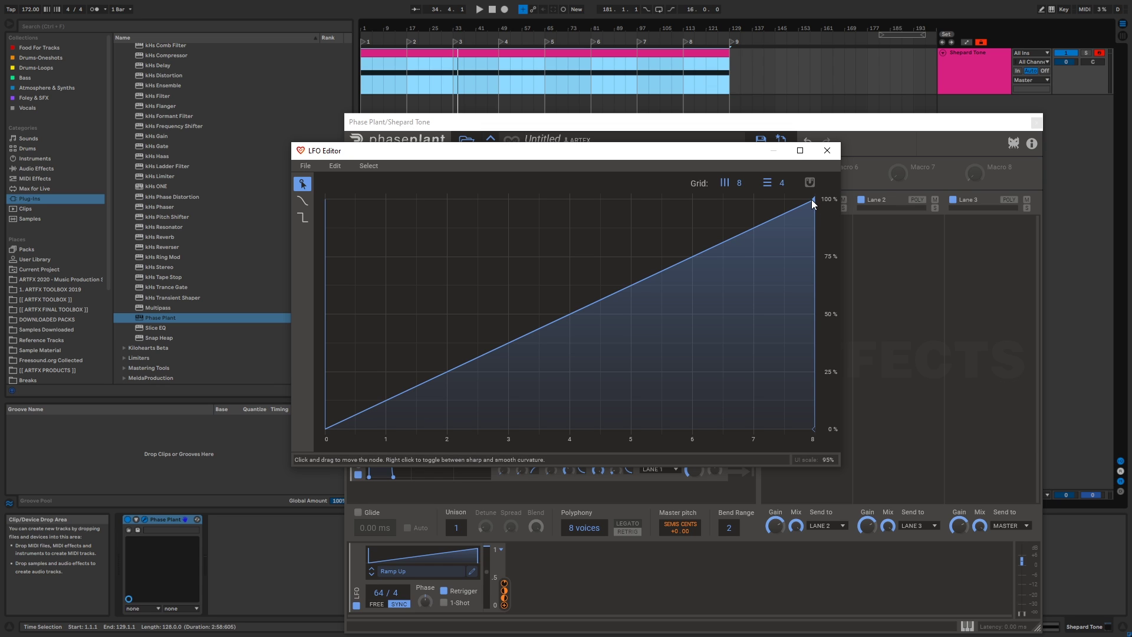
{"action": "left_click_drag", "start_coordinate": [812, 201], "coordinate": [810, 201]}
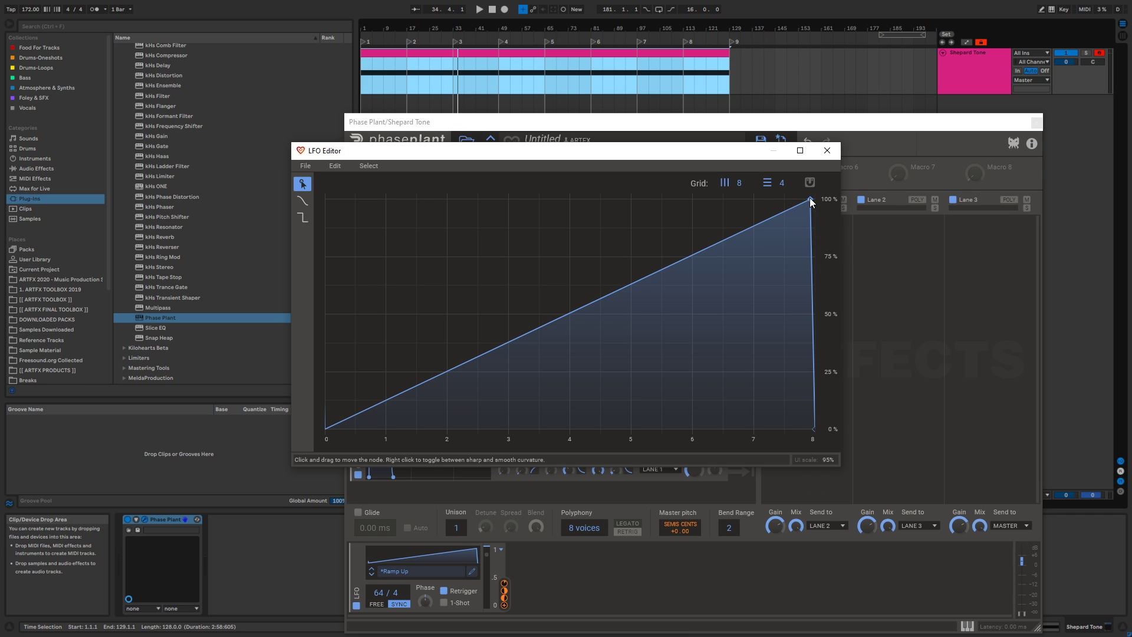
{"action": "left_click_drag", "start_coordinate": [810, 200], "coordinate": [831, 192]}
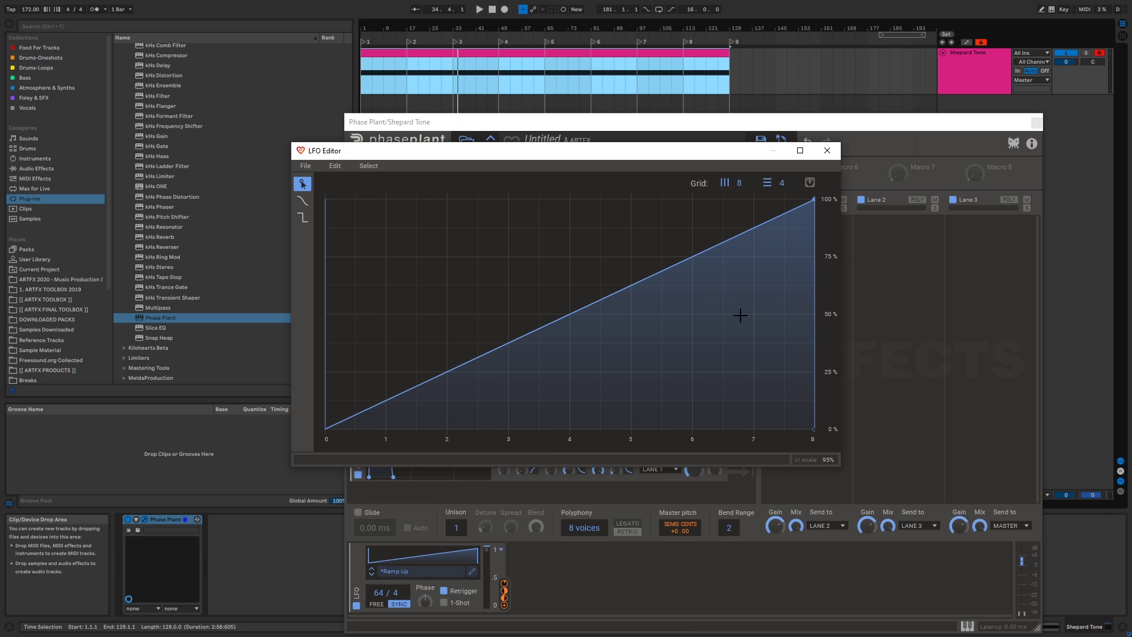
{"action": "left_click", "coordinate": [827, 150]}
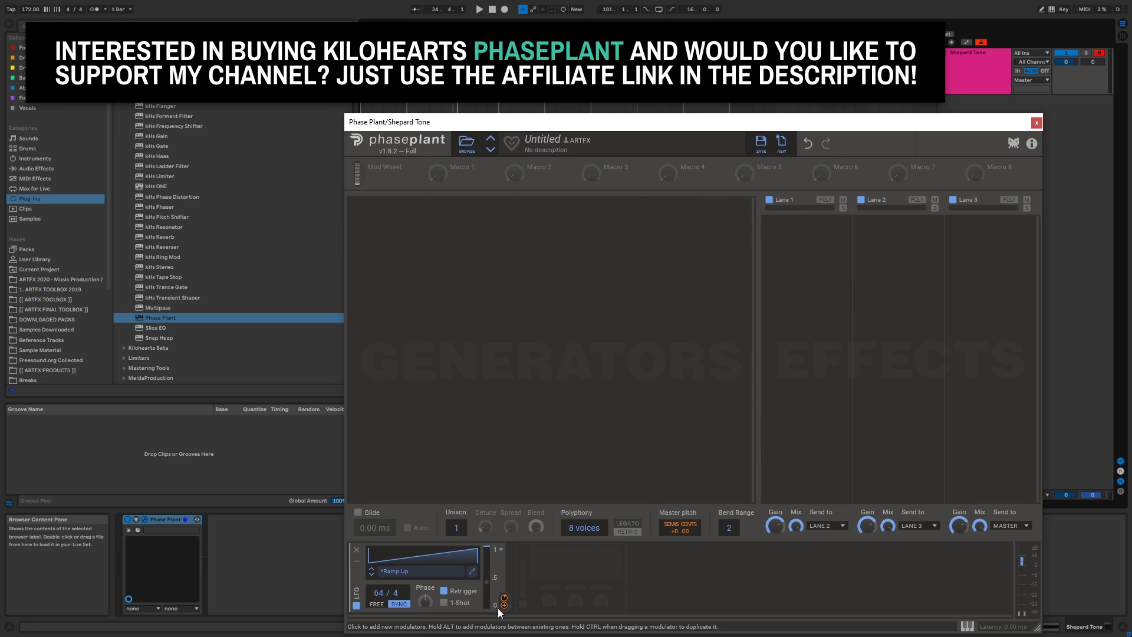
Remove the LFO's master pitch modulation and add an Analog oscillator to the empty generator area.
{"action": "double_click", "coordinate": [504, 599]}
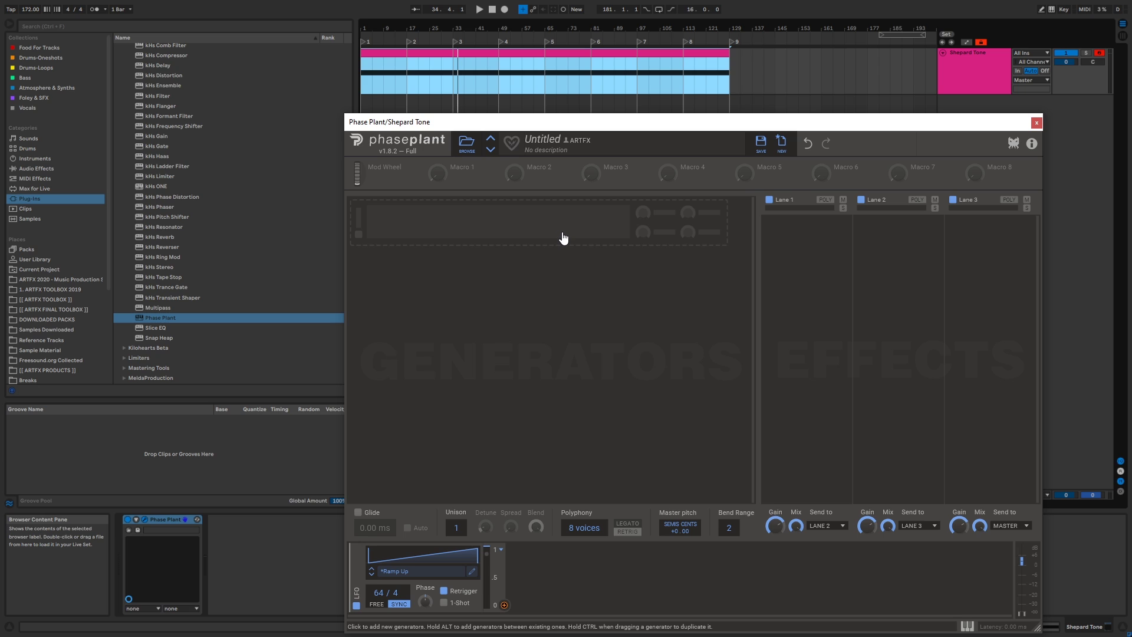
{"action": "left_click", "coordinate": [563, 237]}
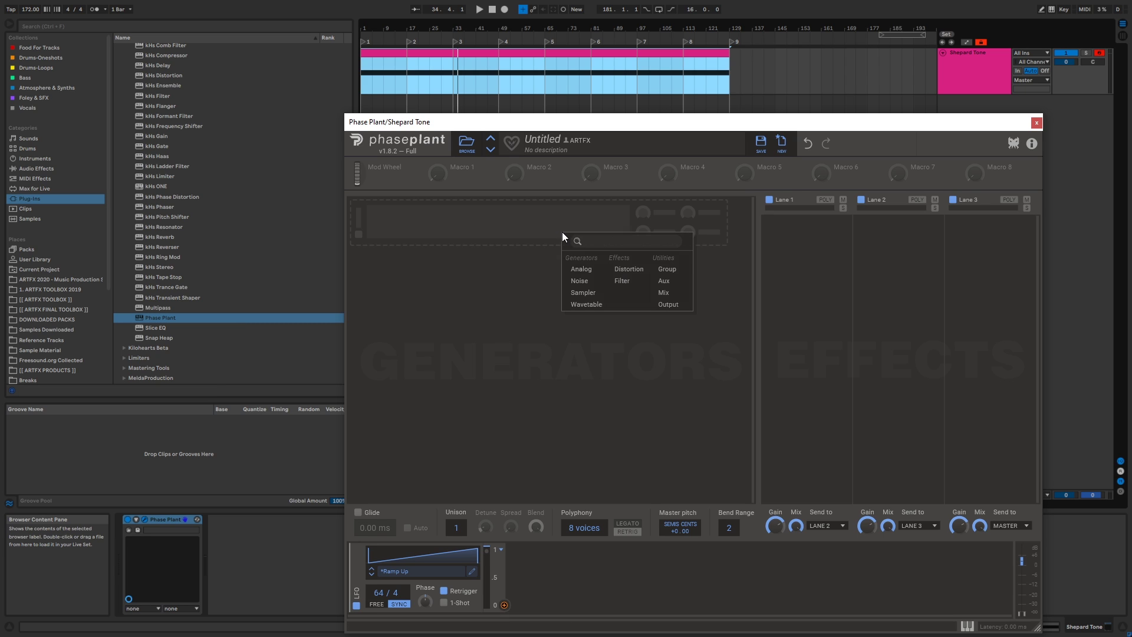
{"action": "left_click", "coordinate": [585, 268]}
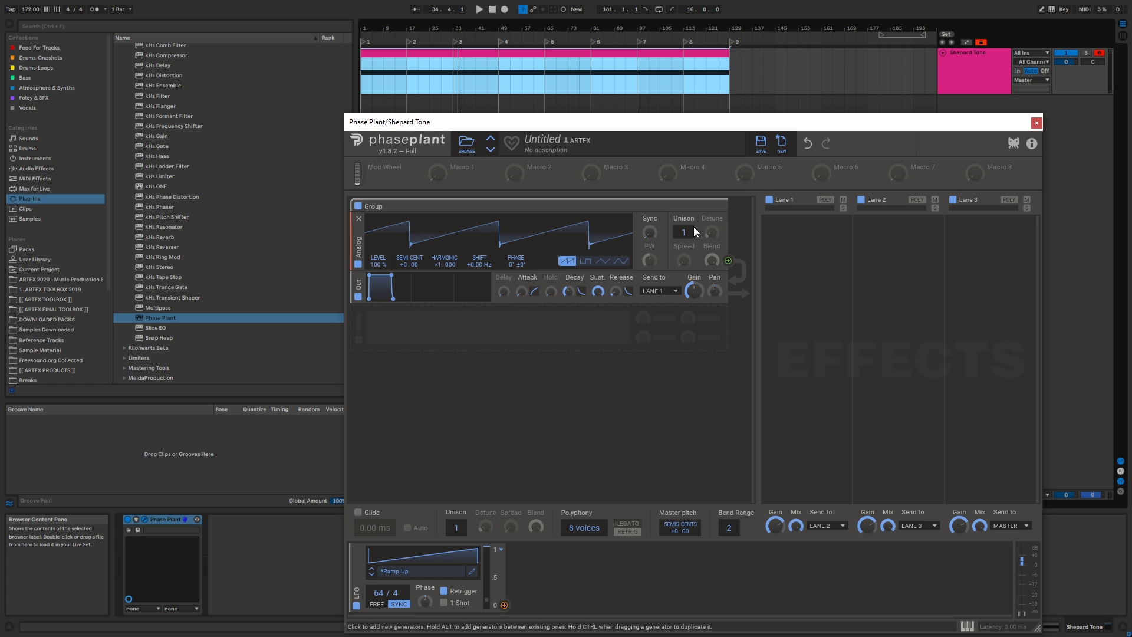
Set the saw oscillator to 4 unison voices, raise its stereo spread and detune it about 52 cents while auditioning.
{"action": "mouse_move", "coordinate": [683, 232]}
{"action": "left_mouse_down"}
{"action": "mouse_move", "coordinate": [689, 218]}
{"action": "mouse_move", "coordinate": [693, 227]}
{"action": "left_mouse_up"}
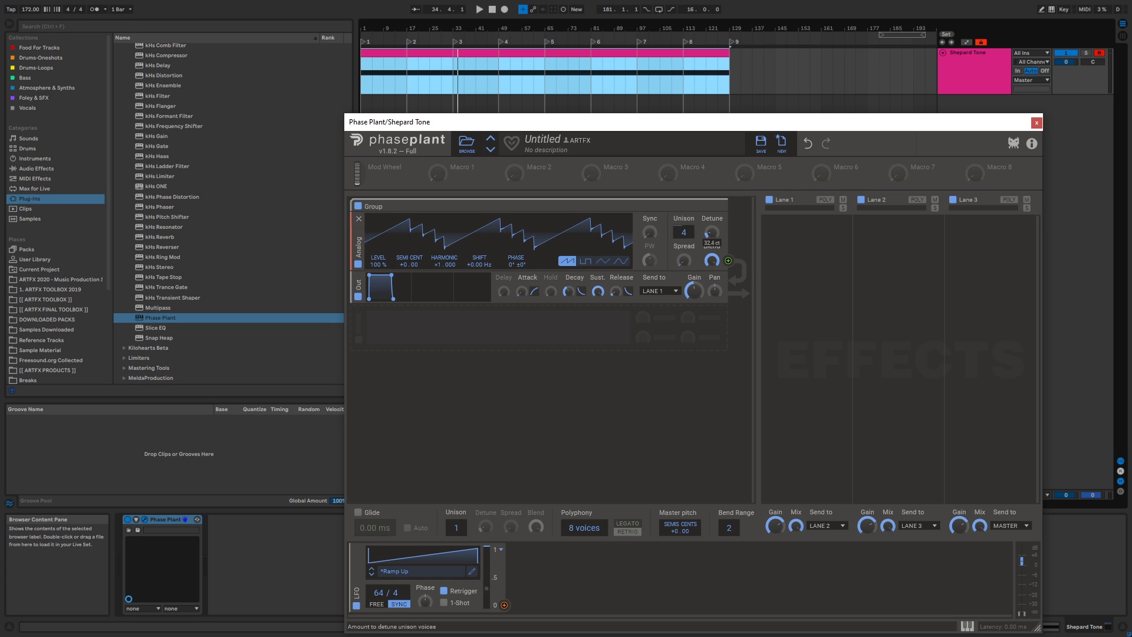
{"action": "left_click", "coordinate": [437, 51]}
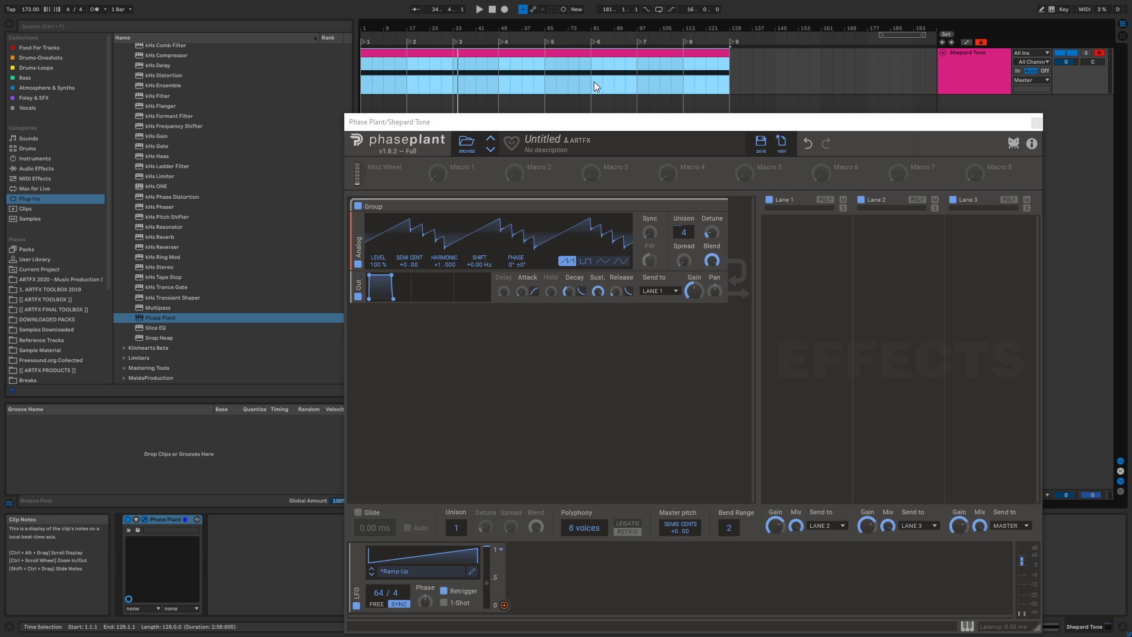
{"action": "key", "text": "space"}
{"action": "key", "text": "space"}
{"action": "left_click_drag", "start_coordinate": [684, 263], "coordinate": [684, 216]}
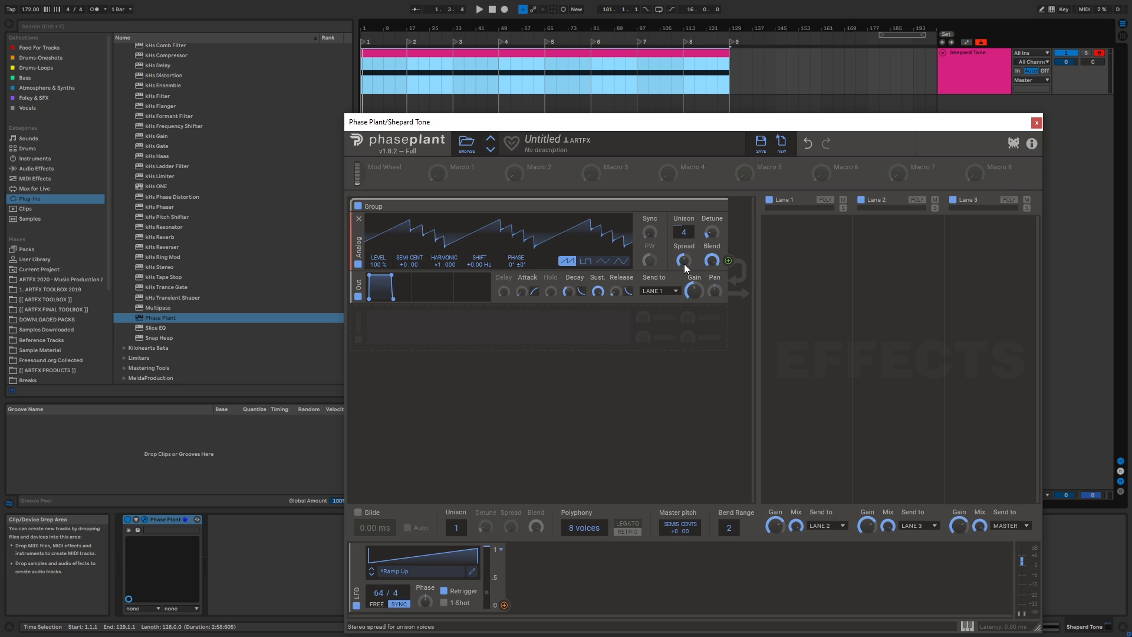
{"action": "key", "text": "space"}
{"action": "key", "text": "space"}
{"action": "left_click_drag", "start_coordinate": [684, 264], "coordinate": [684, 260]}
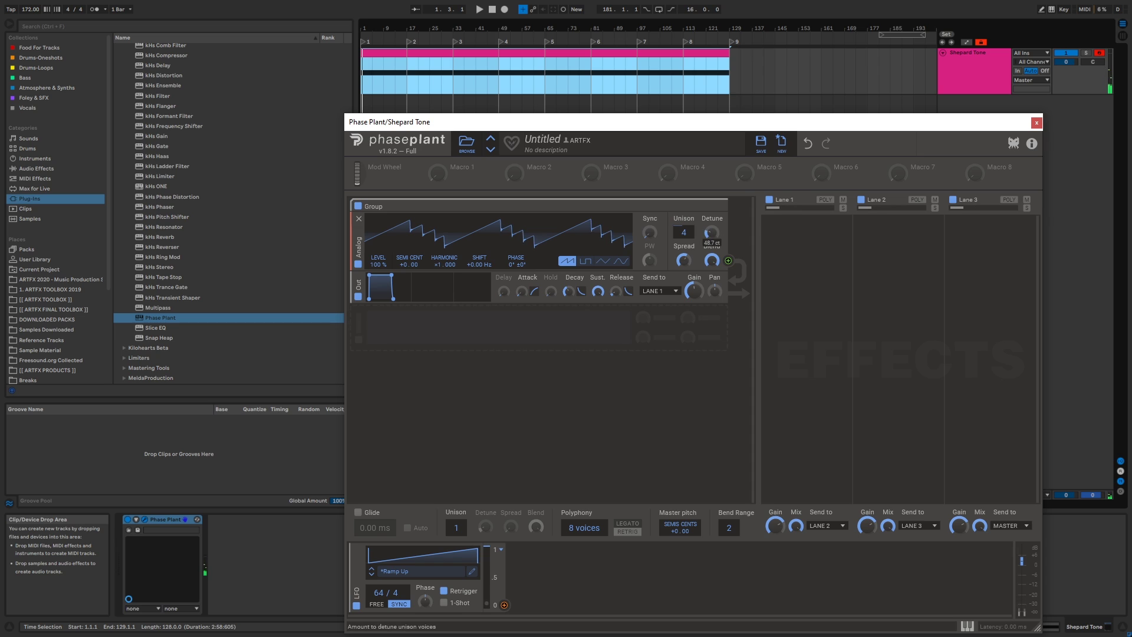
{"action": "key", "text": "space"}
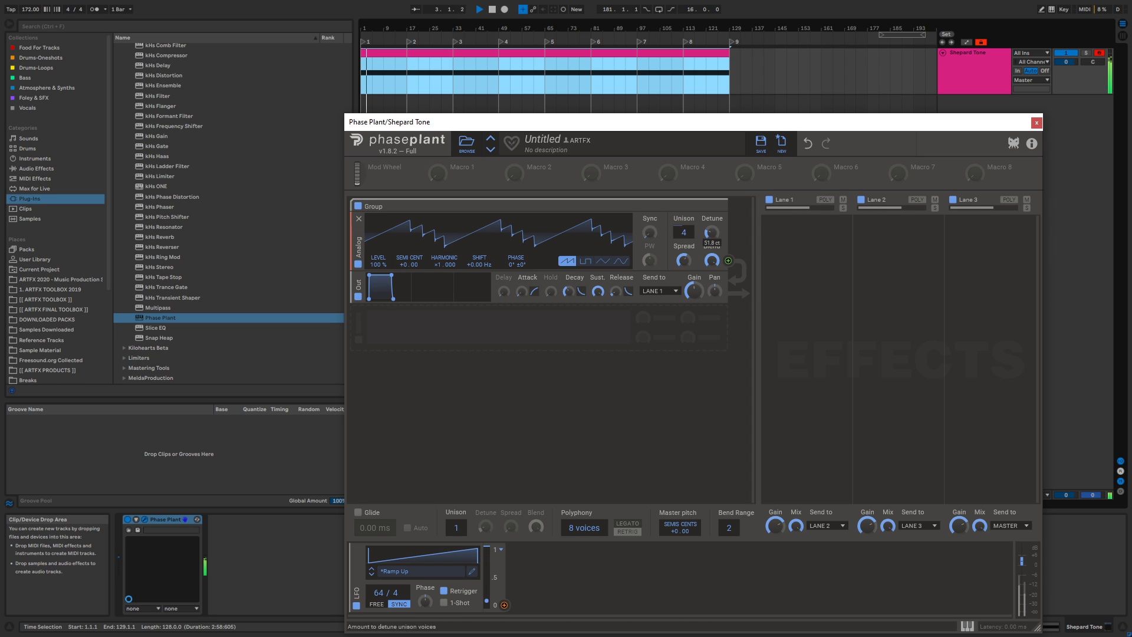
{"action": "key", "text": "space"}
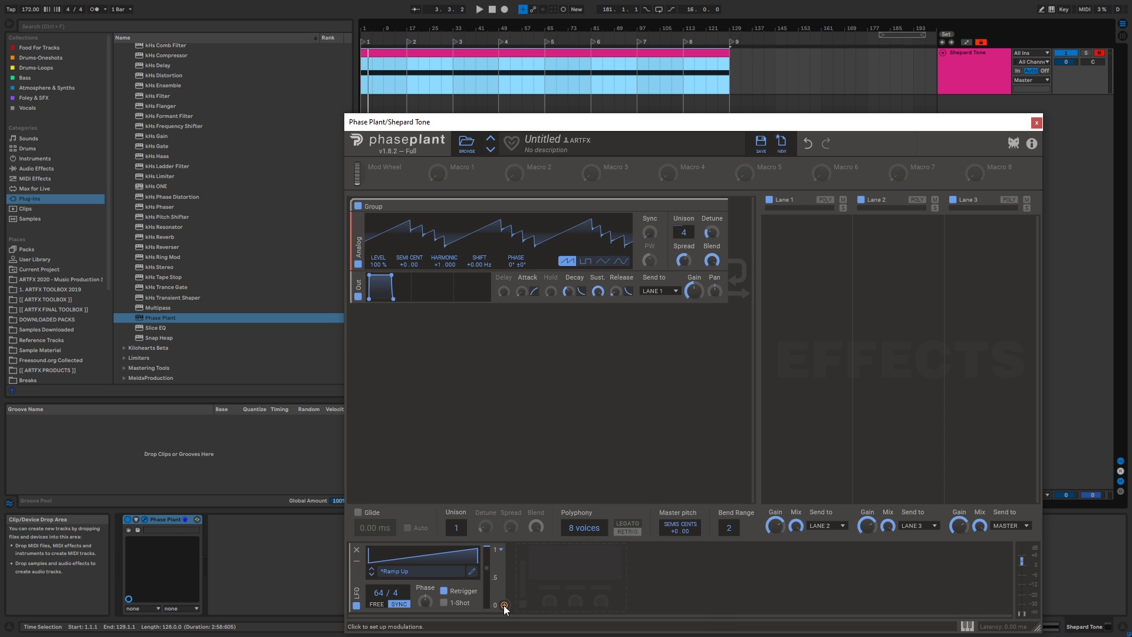
Assign the ramp LFO to the saw oscillator's pitch with a modulation depth of 12 semitones.
{"action": "left_click_drag", "start_coordinate": [504, 605], "coordinate": [347, 254]}
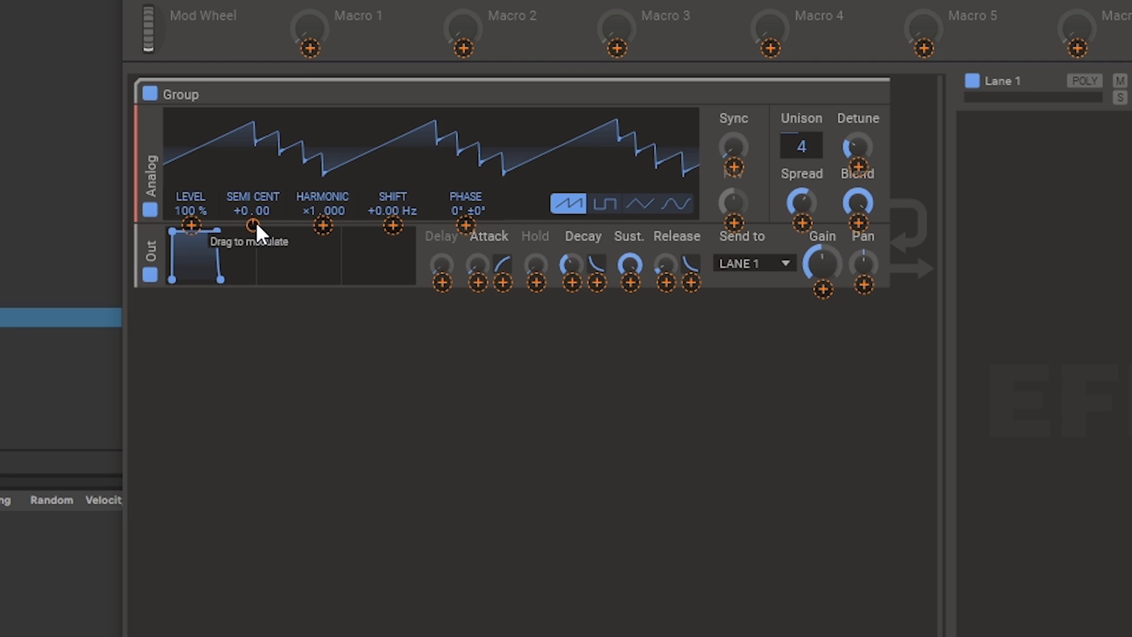
{"action": "left_click_drag", "start_coordinate": [256, 223], "coordinate": [256, 173]}
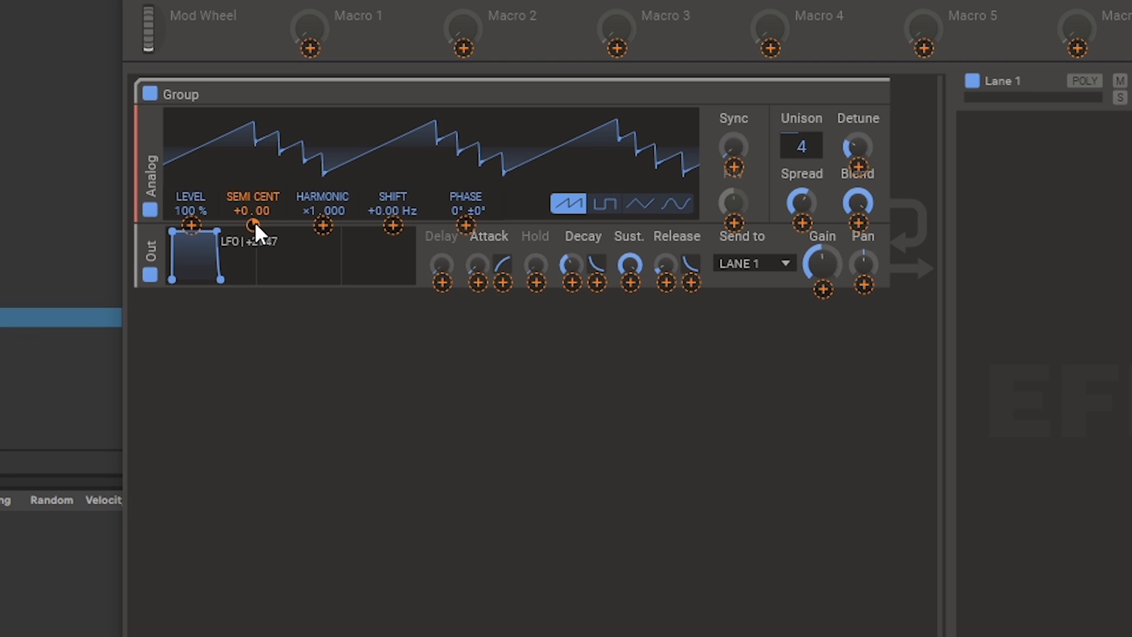
{"action": "left_click", "coordinate": [276, 420]}
{"action": "mouse_move", "coordinate": [252, 226]}
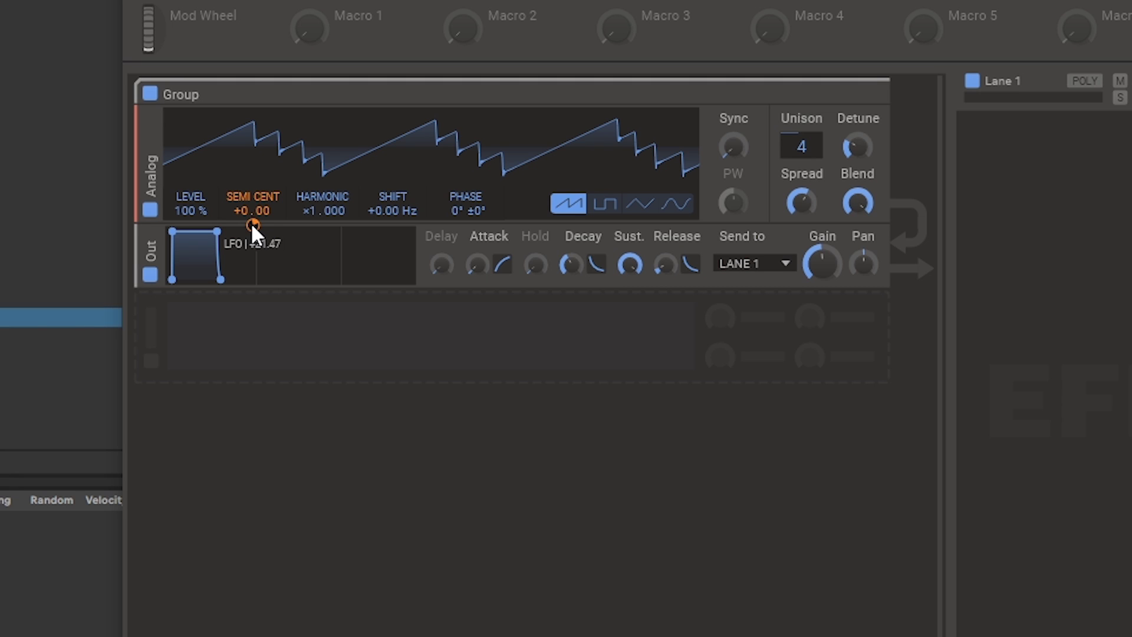
{"action": "left_click", "coordinate": [252, 226]}
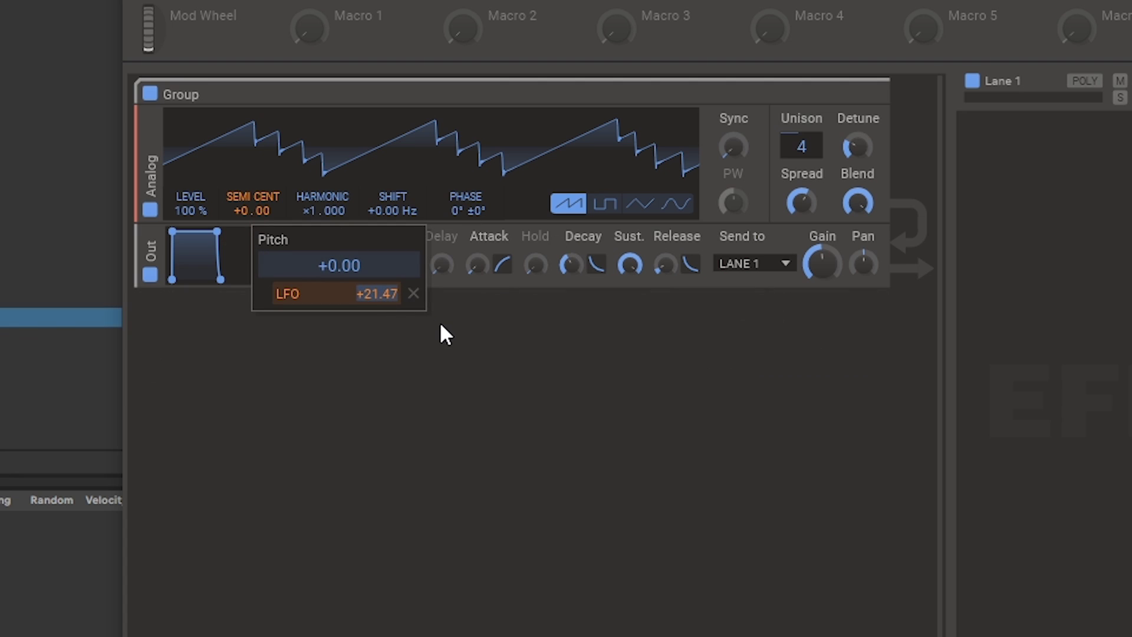
{"action": "type", "text": "12"}
{"action": "key", "text": "Return"}
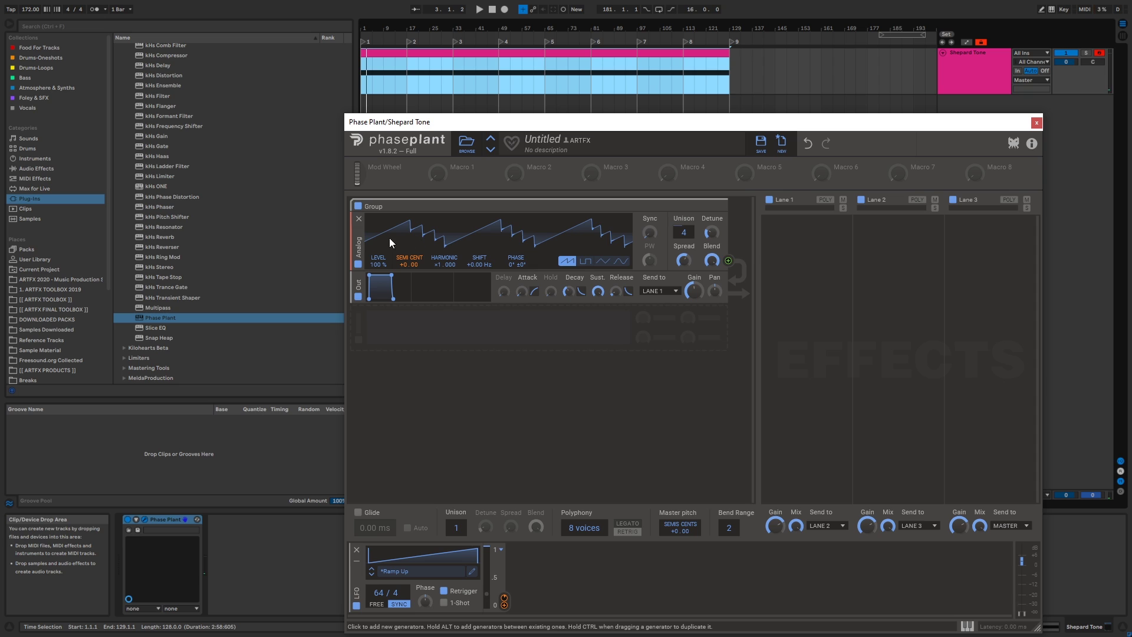
Duplicate the pitch-modulated saw oscillator three times within its group to get four stacked oscillators.
{"action": "left_click_drag", "start_coordinate": [357, 245], "coordinate": [364, 406], "text": "ctrl"}
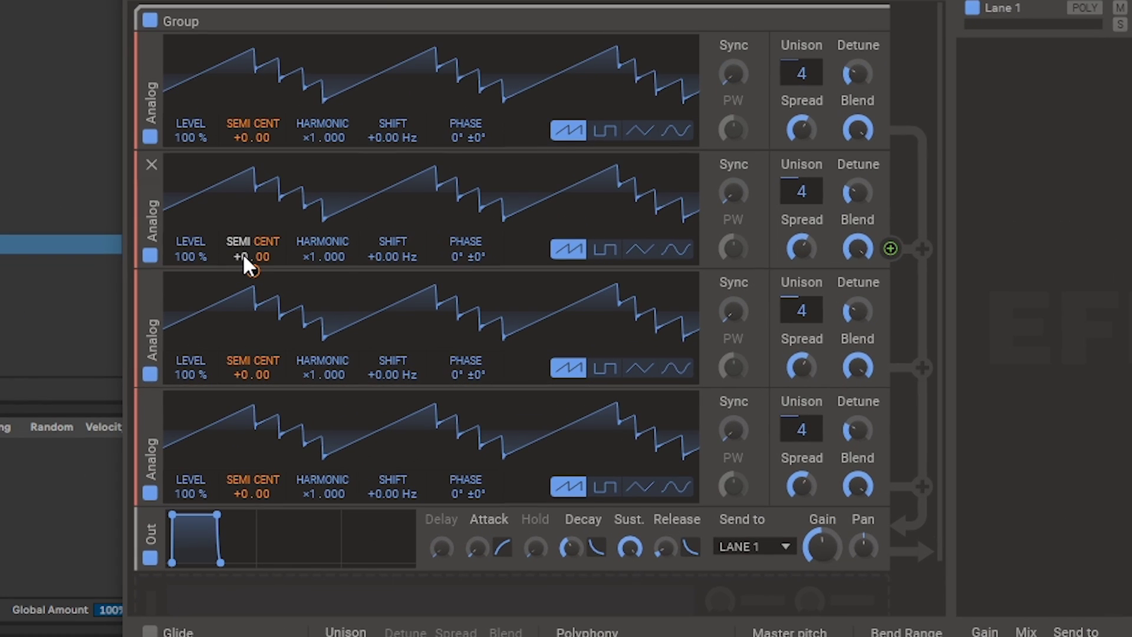
Tune the second, third and fourth saw oscillators to +12, +24 and +36 semitones respectively.
{"action": "left_click_drag", "start_coordinate": [404, 322], "coordinate": [404, 317]}
{"action": "left_click_drag", "start_coordinate": [244, 258], "coordinate": [244, 246]}
{"action": "left_click_drag", "start_coordinate": [248, 384], "coordinate": [248, 364]}
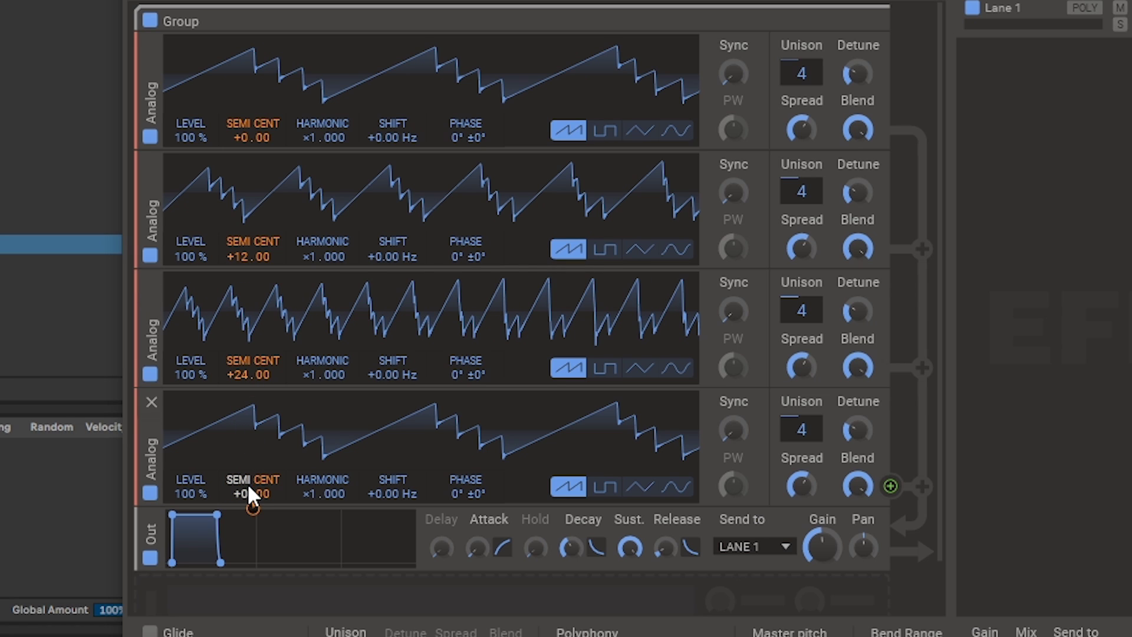
{"action": "left_click_drag", "start_coordinate": [245, 494], "coordinate": [246, 465]}
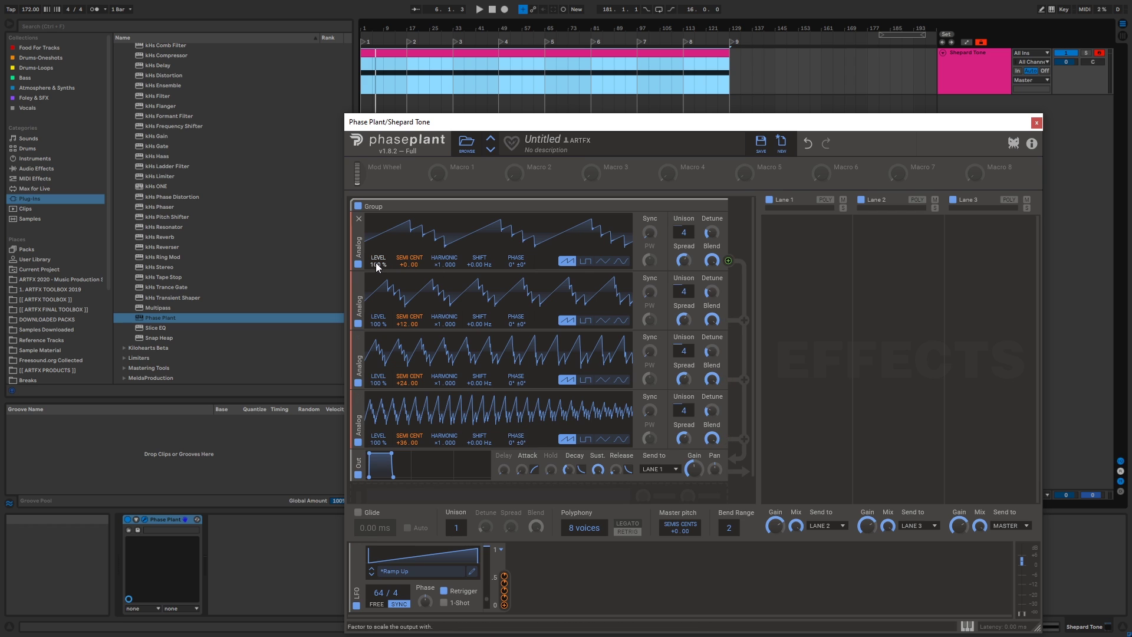
Set the first saw oscillator's level to 0% and assign the ramp LFO to raise that level.
{"action": "left_click_drag", "start_coordinate": [378, 264], "coordinate": [377, 282]}
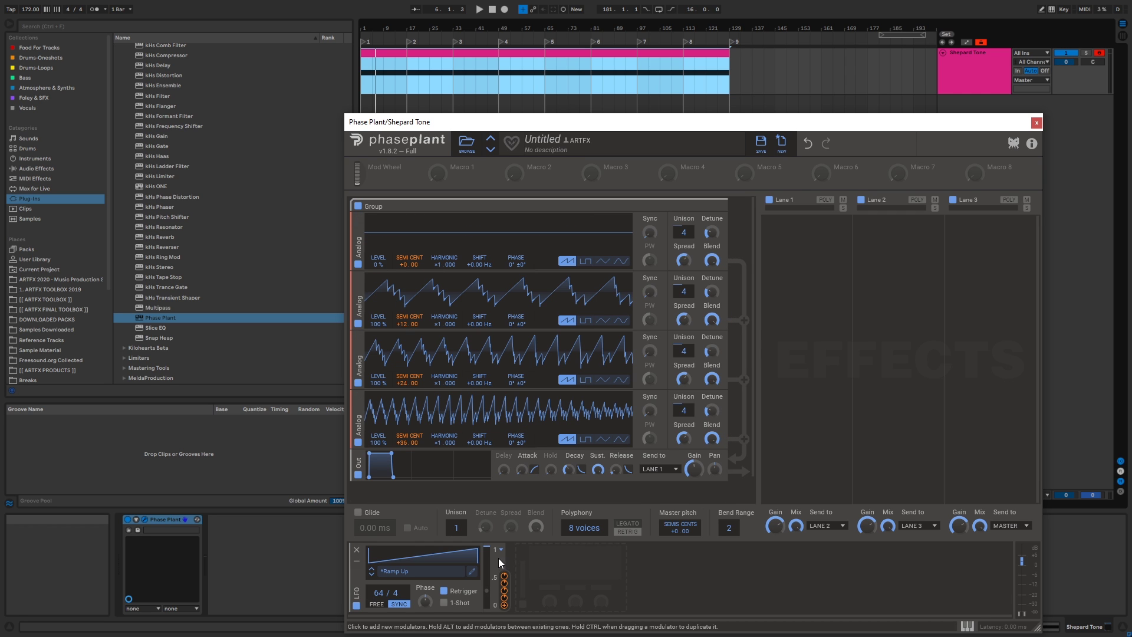
{"action": "left_click_drag", "start_coordinate": [504, 607], "coordinate": [386, 267]}
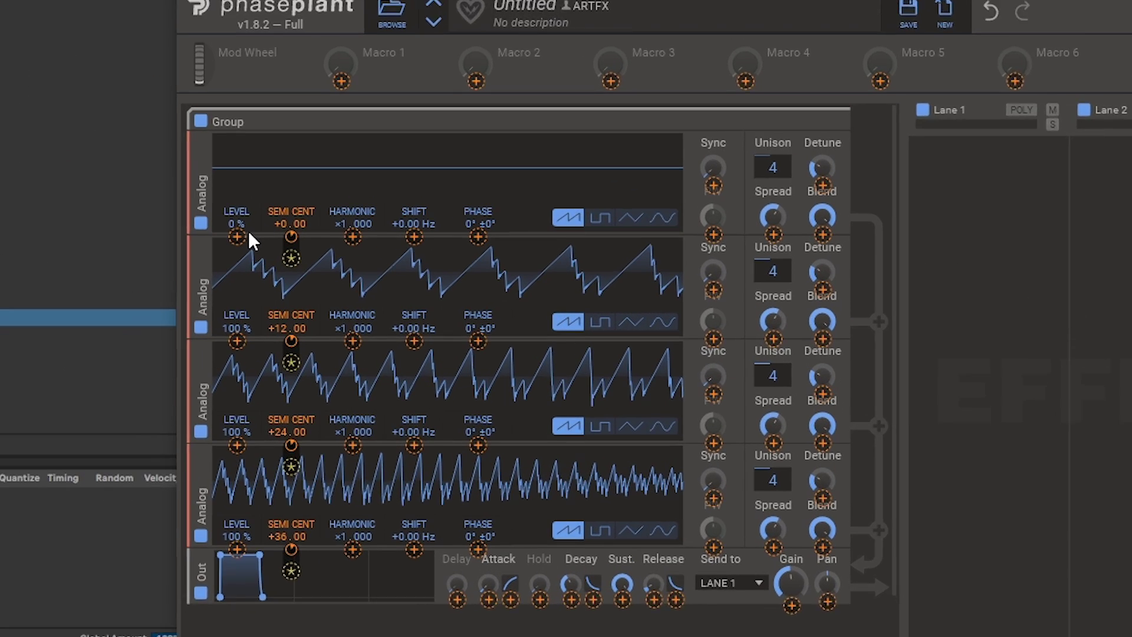
{"action": "left_click_drag", "start_coordinate": [249, 233], "coordinate": [238, 236]}
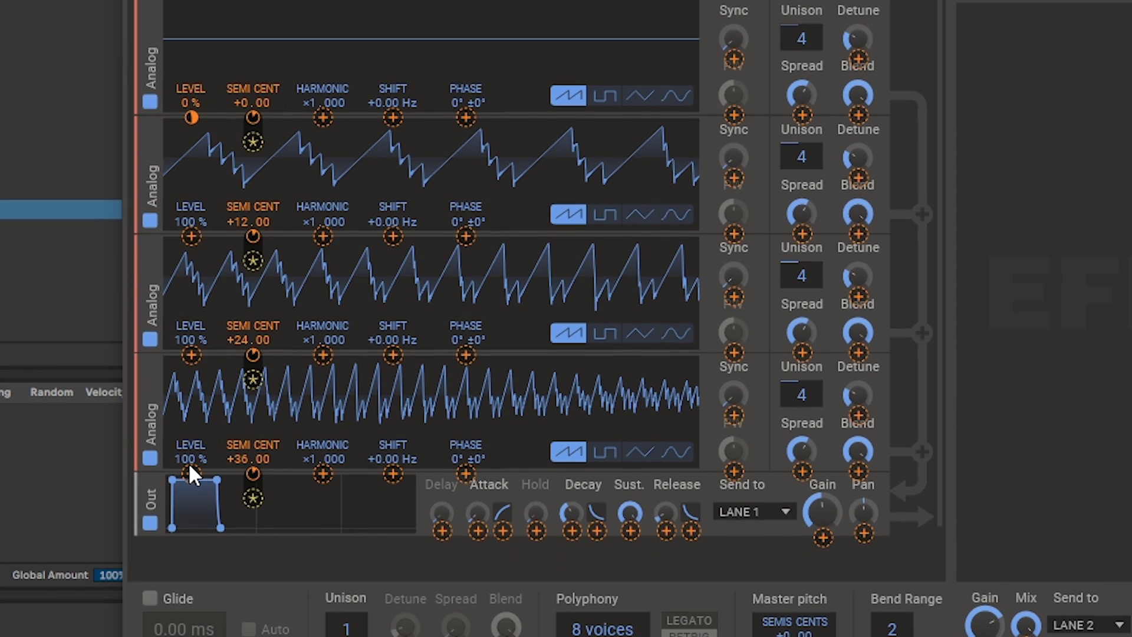
Assign the ramp LFO to lower the level of the +36 semitone oscillator and audition the four-saw riser.
{"action": "left_click_drag", "start_coordinate": [190, 579], "coordinate": [190, 599]}
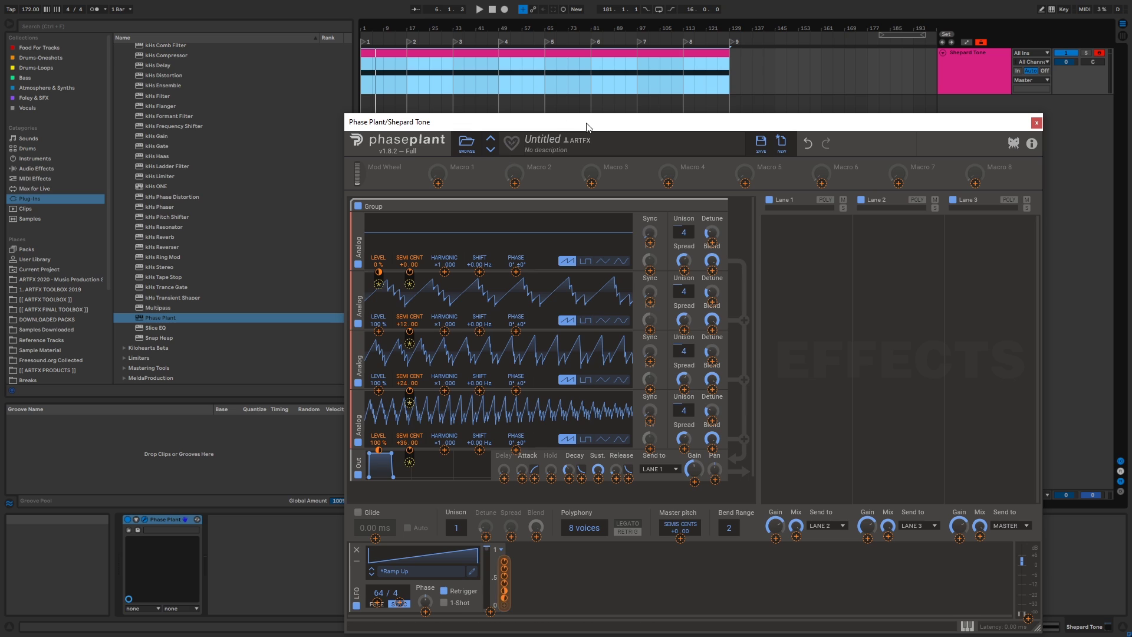
{"action": "left_click", "coordinate": [796, 373]}
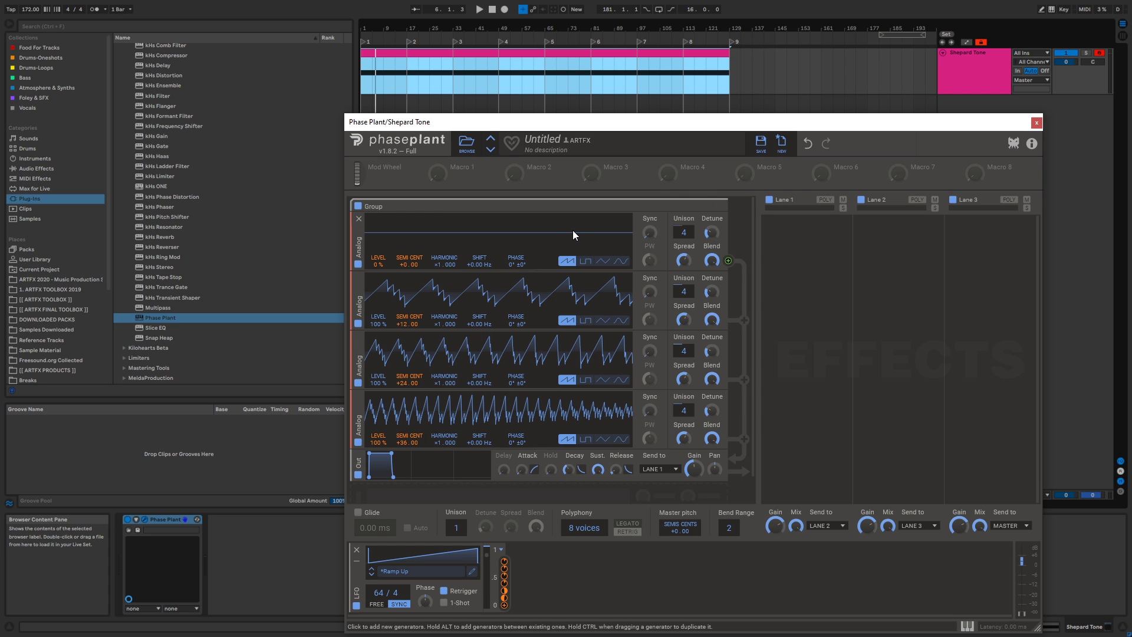
{"action": "key", "text": "space"}
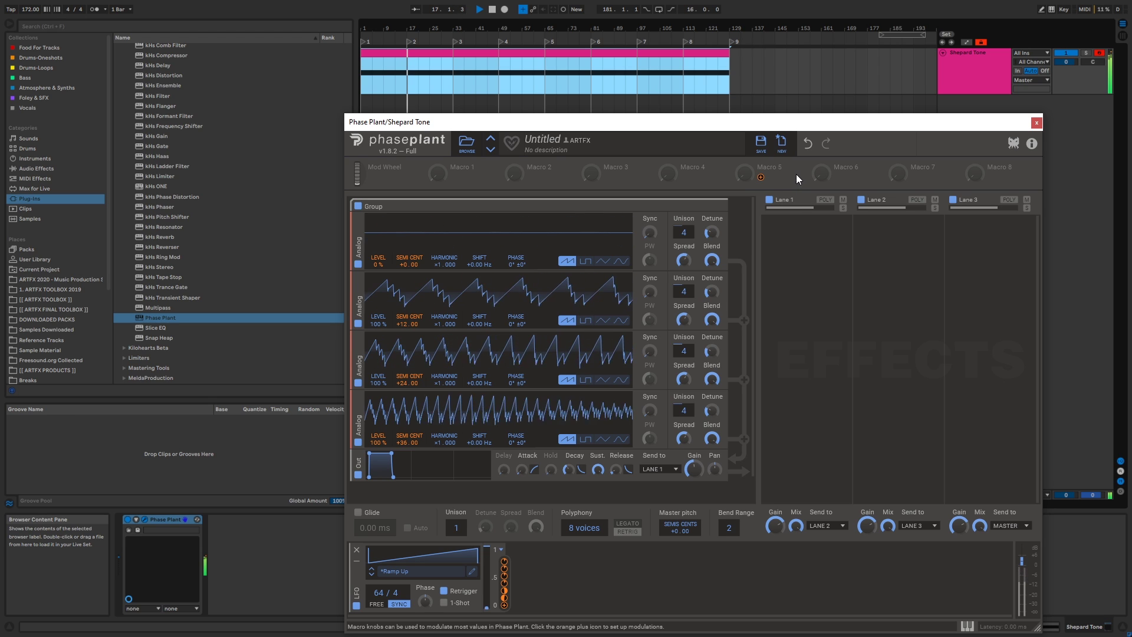
{"action": "left_click", "coordinate": [493, 10]}
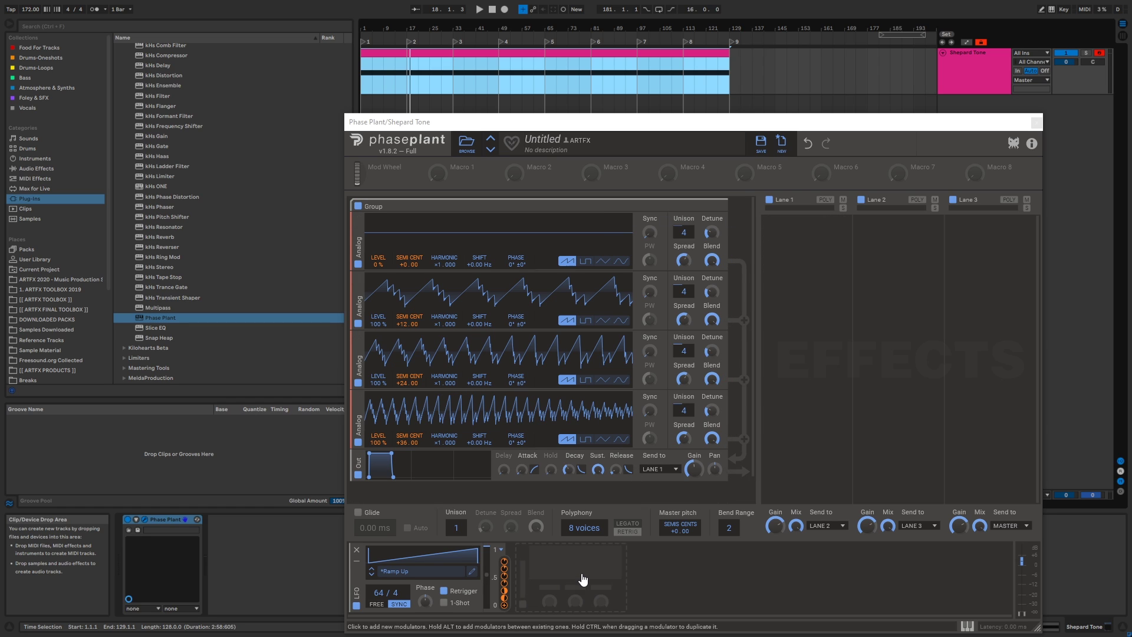
Add a second LFO modulator and give it the Classic Ramp Down shape.
{"action": "left_click", "coordinate": [582, 579]}
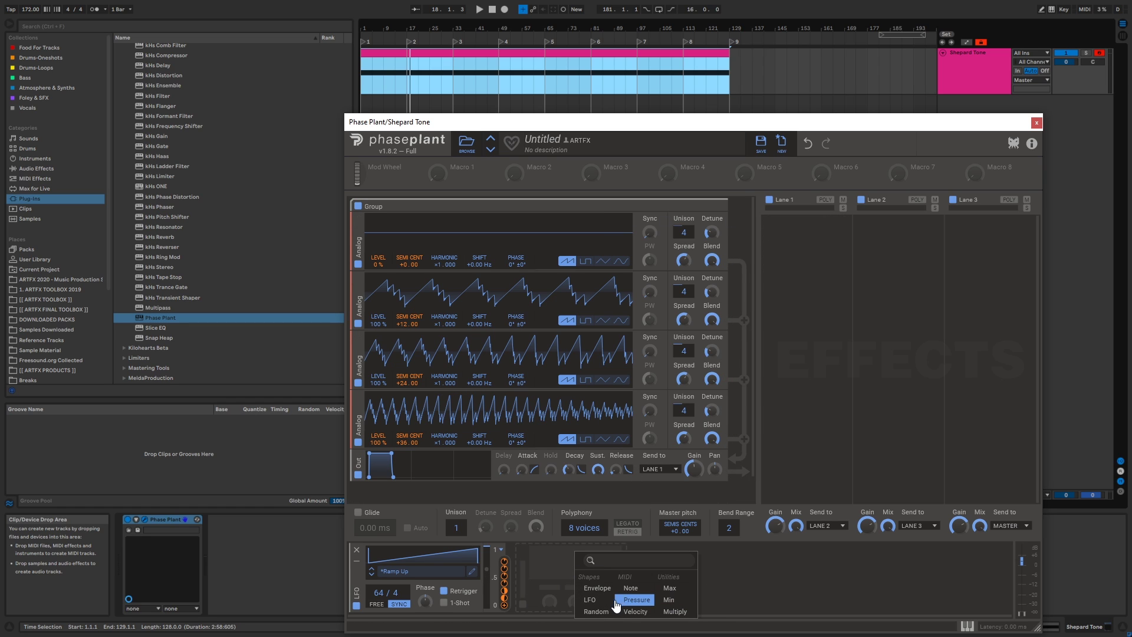
{"action": "left_click", "coordinate": [590, 599]}
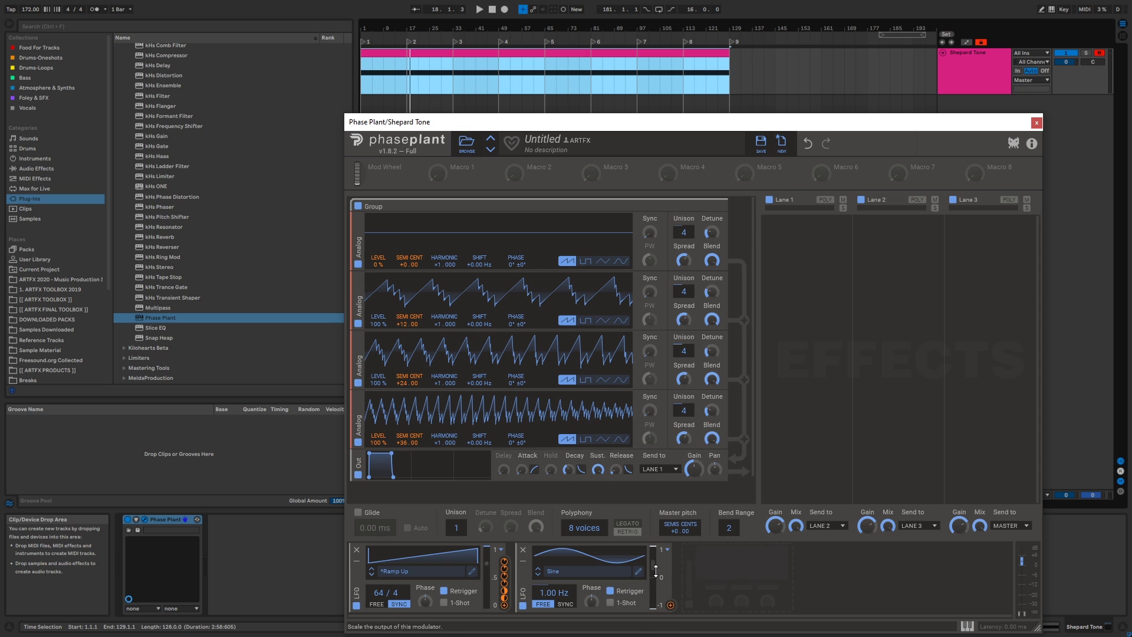
{"action": "left_click", "coordinate": [603, 574]}
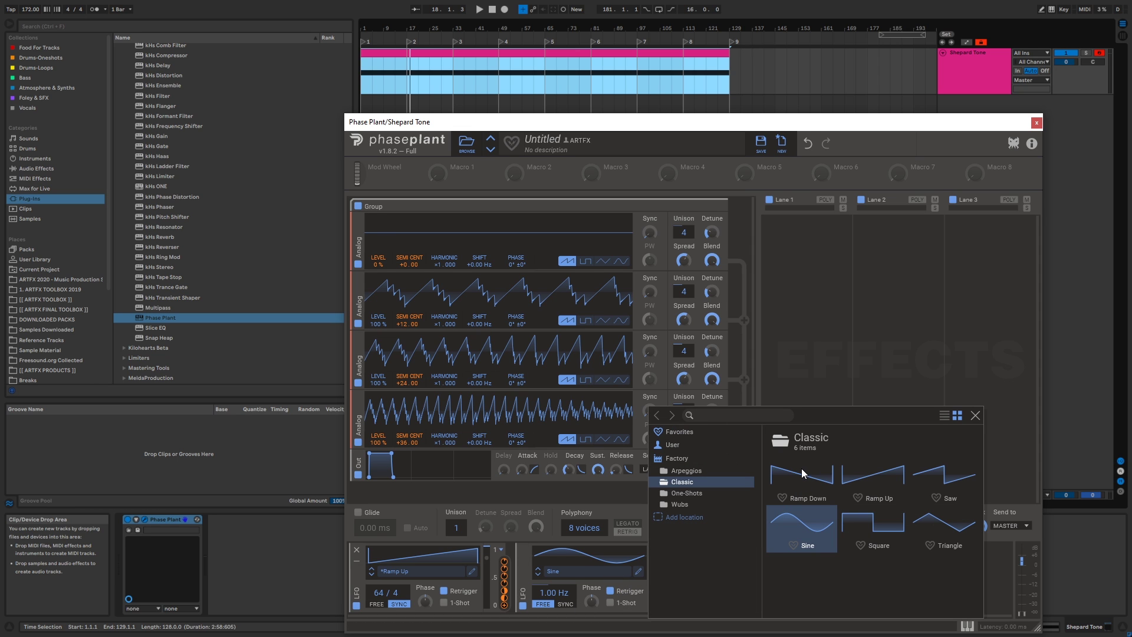
{"action": "left_click", "coordinate": [802, 472]}
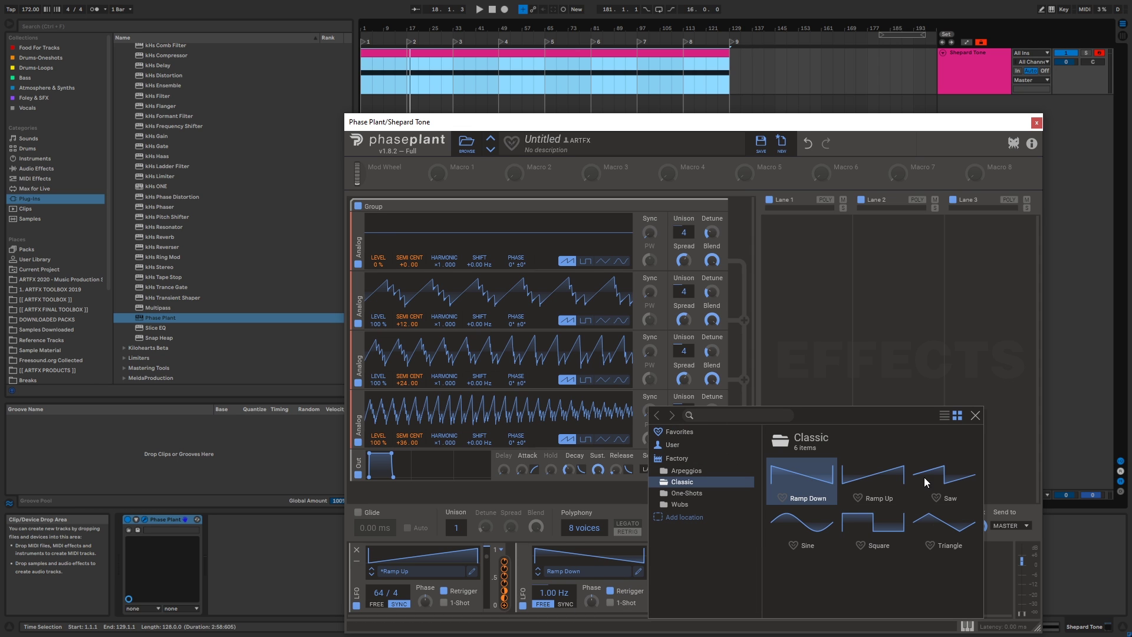
{"action": "left_click", "coordinate": [976, 415]}
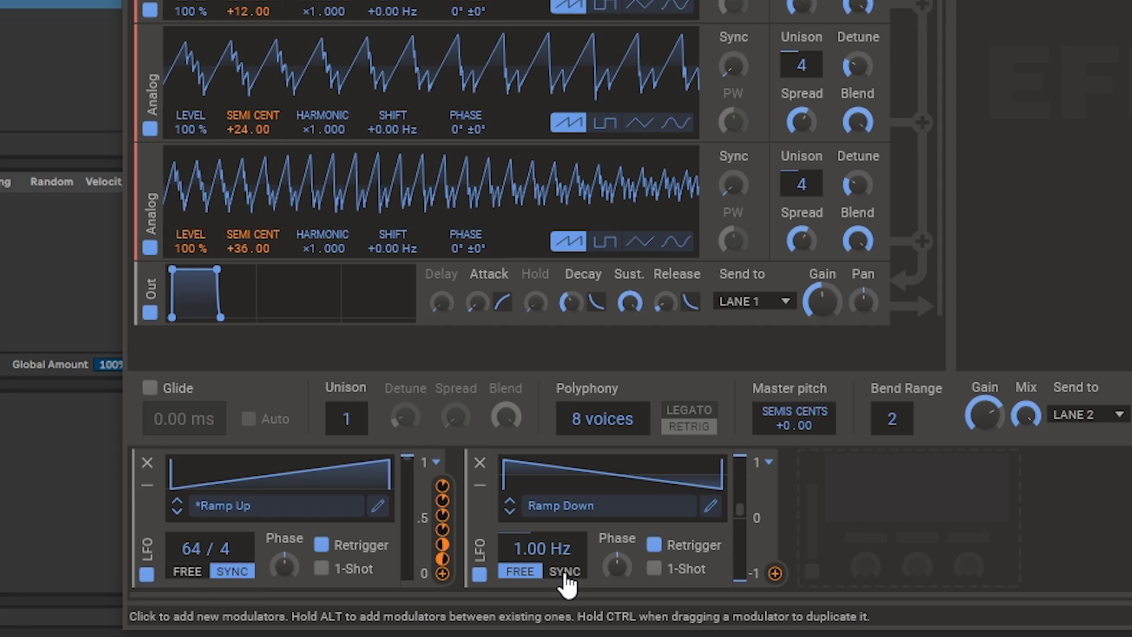
Sync the second LFO to the tempo with a rate of 1/4.
{"action": "left_click", "coordinate": [565, 572]}
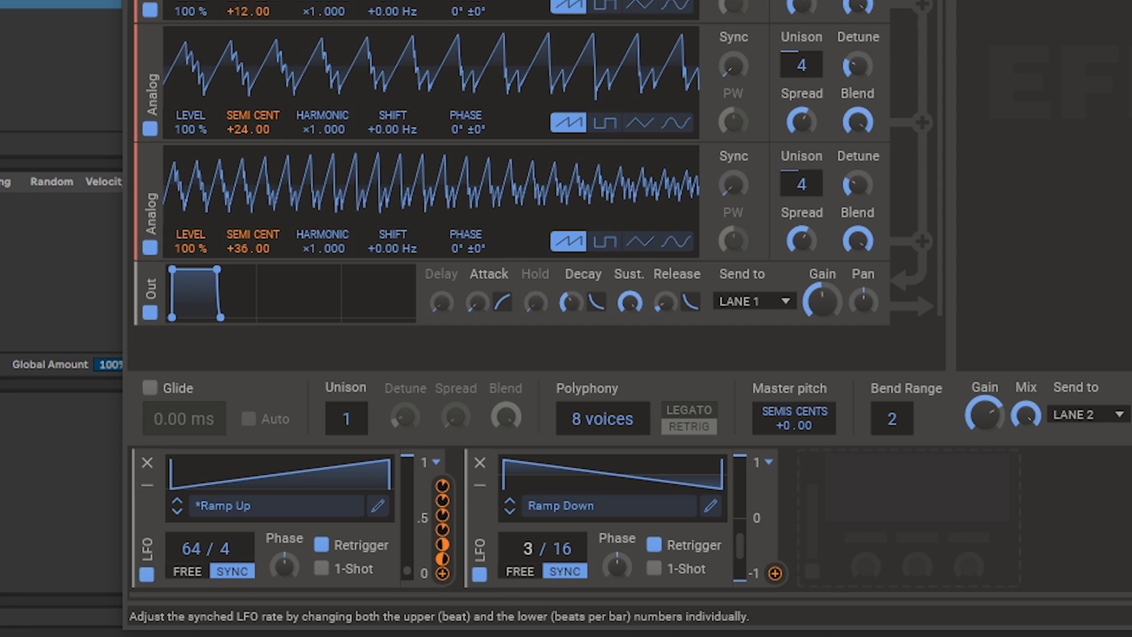
{"action": "left_click_drag", "start_coordinate": [528, 549], "coordinate": [527, 563]}
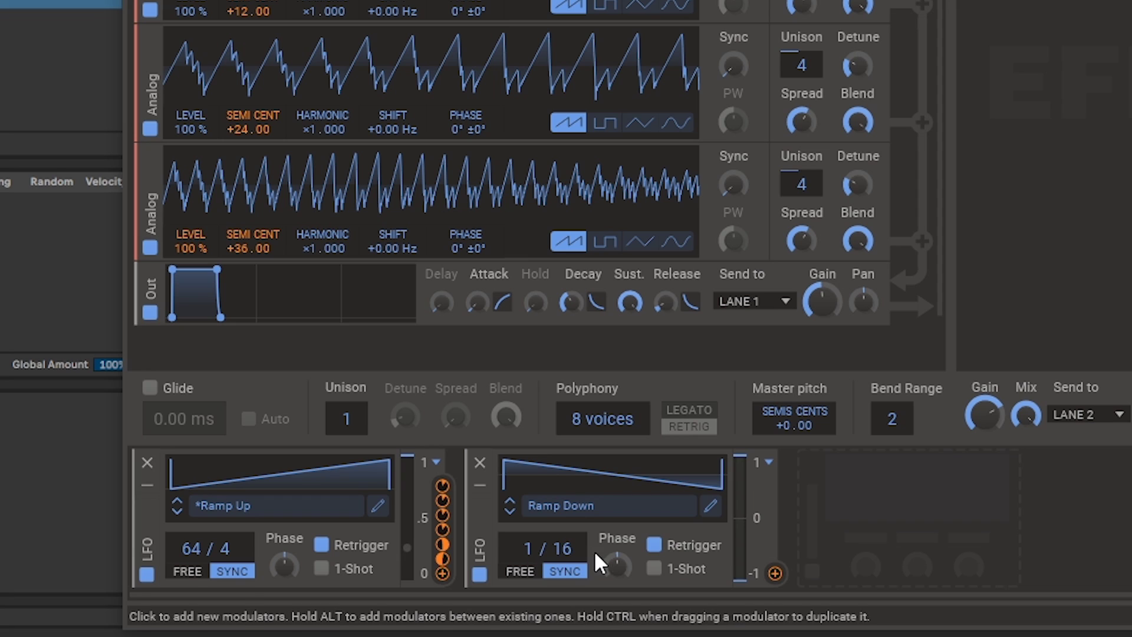
{"action": "left_click_drag", "start_coordinate": [563, 549], "coordinate": [563, 566]}
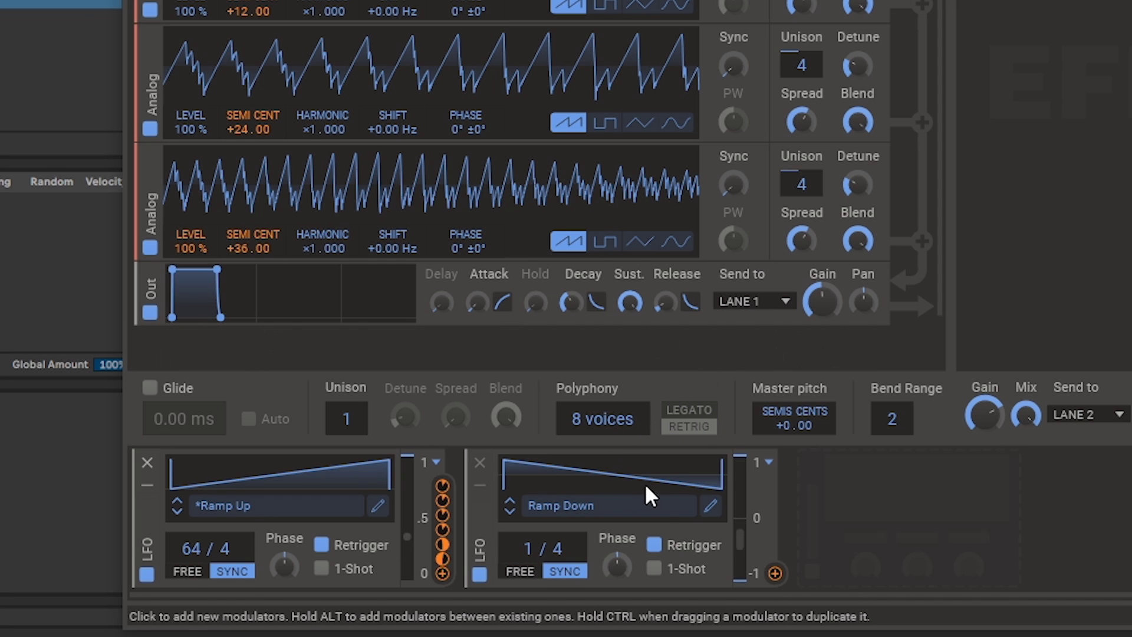
Bend the second LFO's Ramp Down line into a concave falling curve in the LFO Editor.
{"action": "left_click", "coordinate": [711, 505]}
{"action": "left_click_drag", "start_coordinate": [545, 300], "coordinate": [536, 332]}
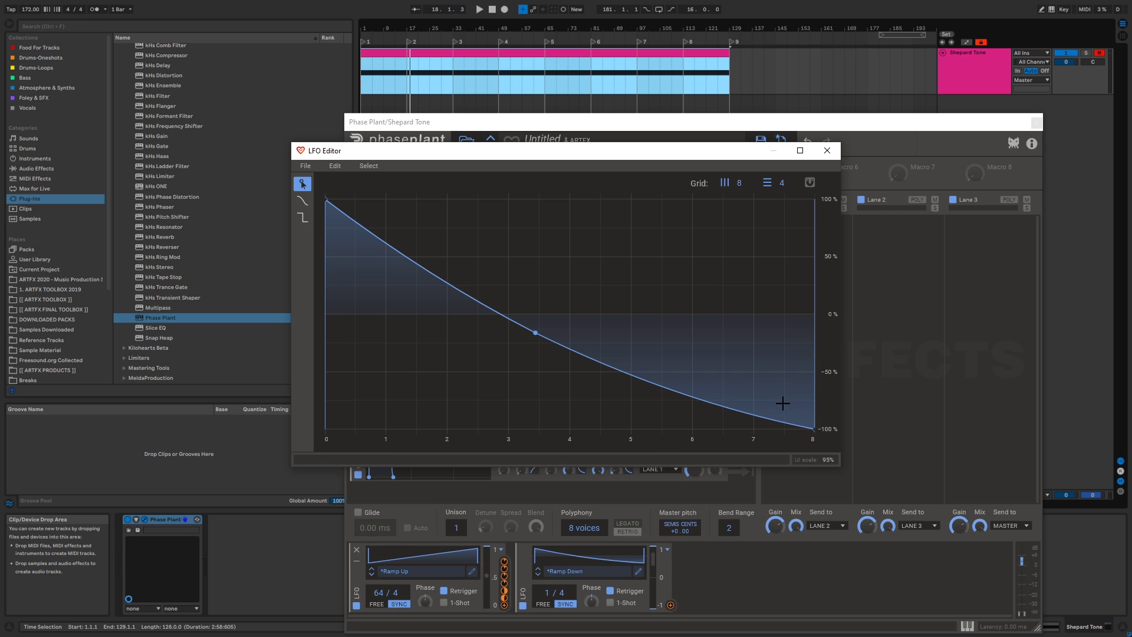
{"action": "left_click", "coordinate": [827, 151]}
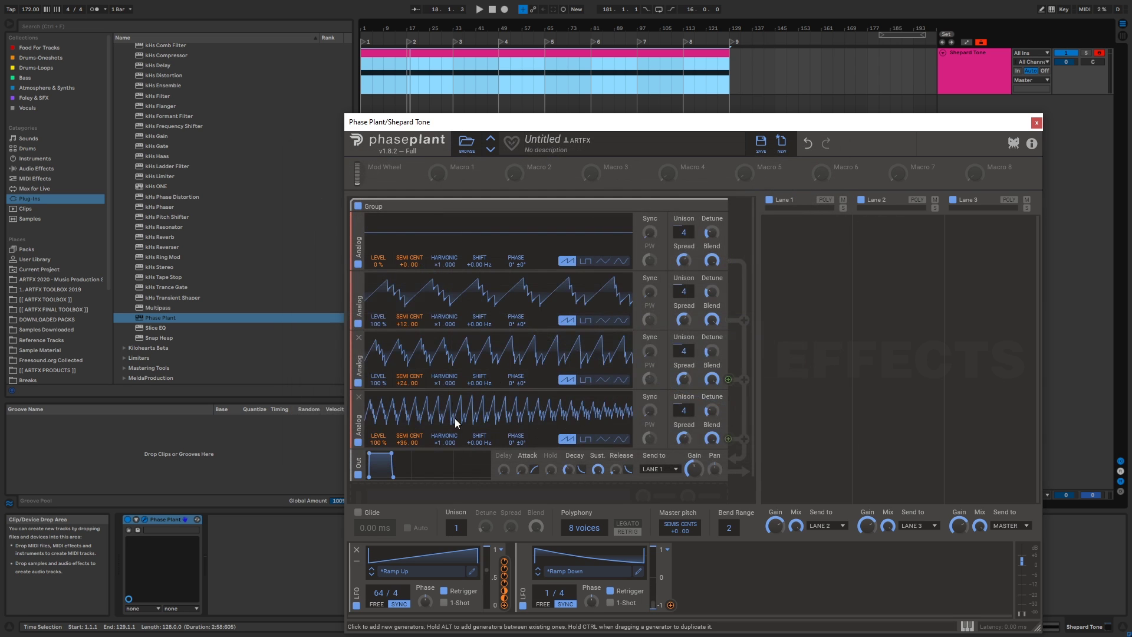
Add a Filter to the oscillator group, place it between the last oscillator and the output, and lower its cutoff.
{"action": "scroll", "coordinate": [741, 365], "scroll_direction": "down", "scroll_amount": 1}
{"action": "left_click", "coordinate": [426, 485]}
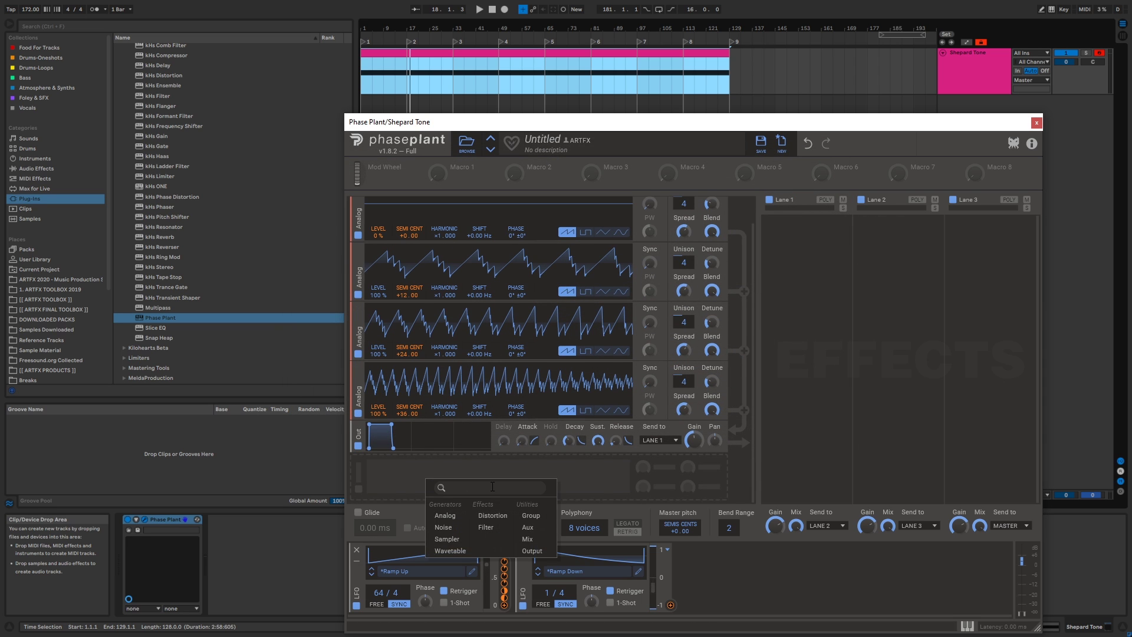
{"action": "left_click", "coordinate": [480, 532]}
{"action": "left_click_drag", "start_coordinate": [358, 472], "coordinate": [366, 423]}
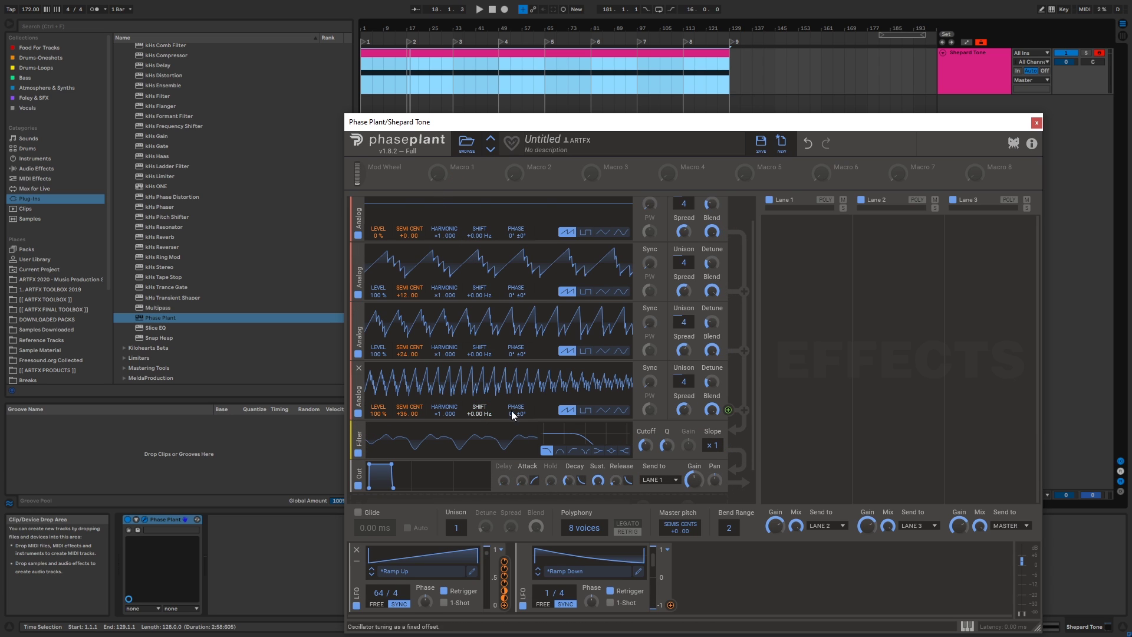
{"action": "left_click_drag", "start_coordinate": [646, 446], "coordinate": [646, 478]}
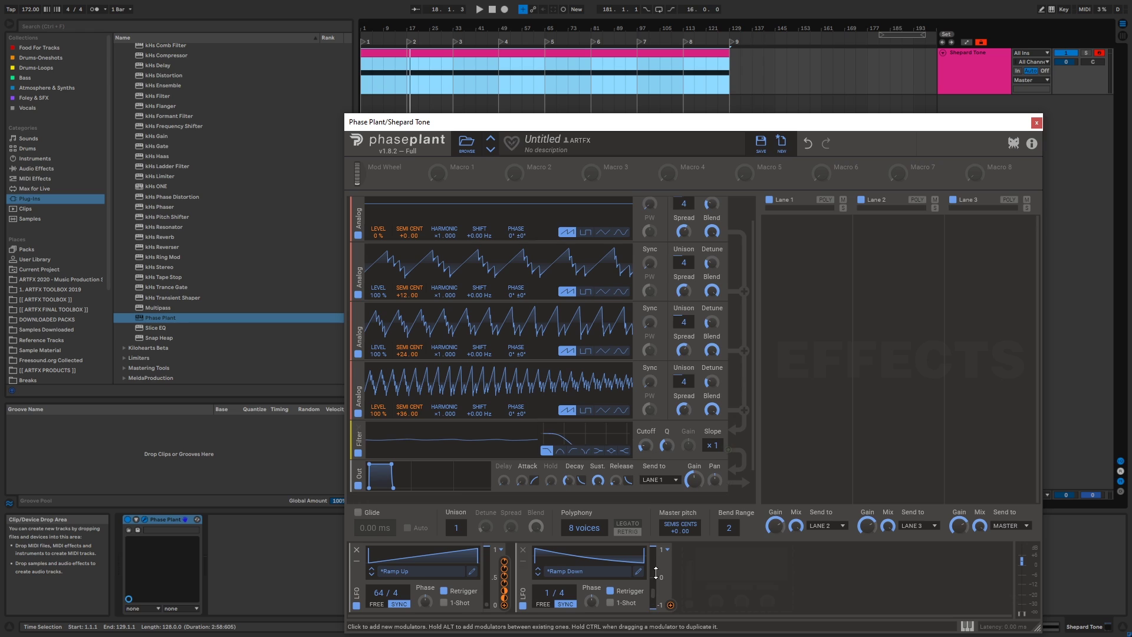
Assign the second LFO to the filter cutoff at about 66% depth and make its output unipolar.
{"action": "left_click_drag", "start_coordinate": [671, 604], "coordinate": [648, 460]}
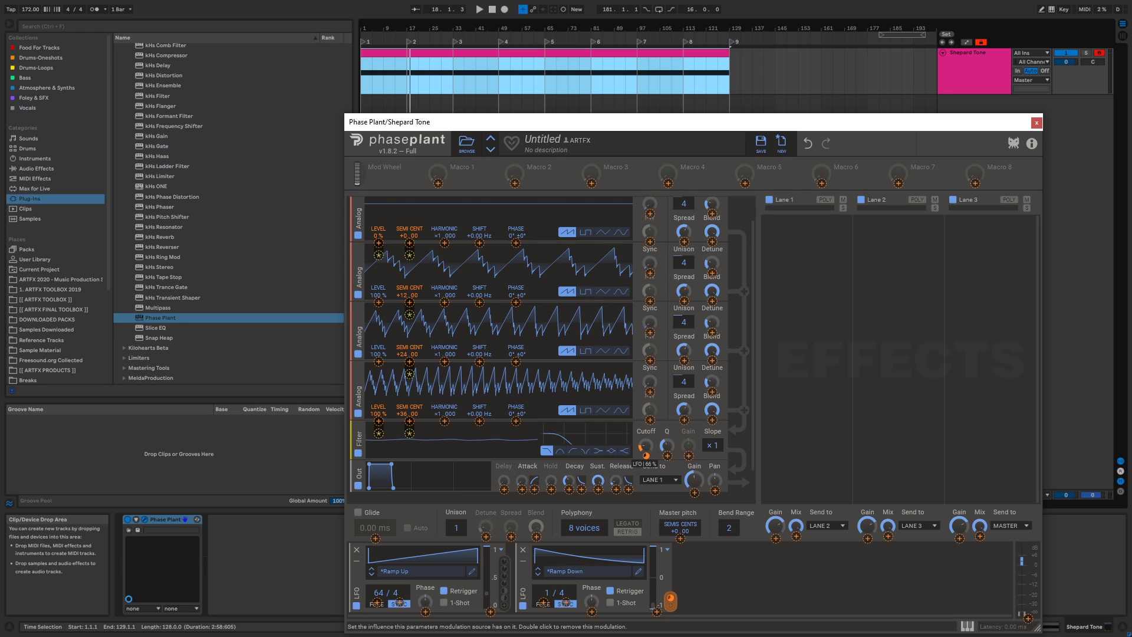
{"action": "left_click", "coordinate": [666, 550]}
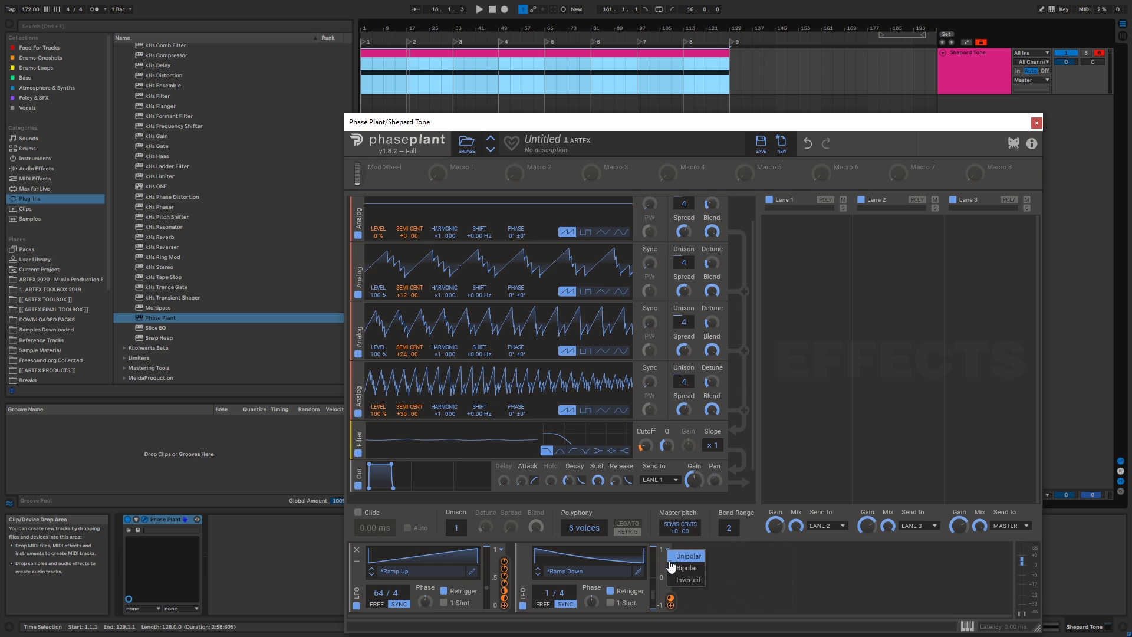
{"action": "left_click", "coordinate": [685, 558]}
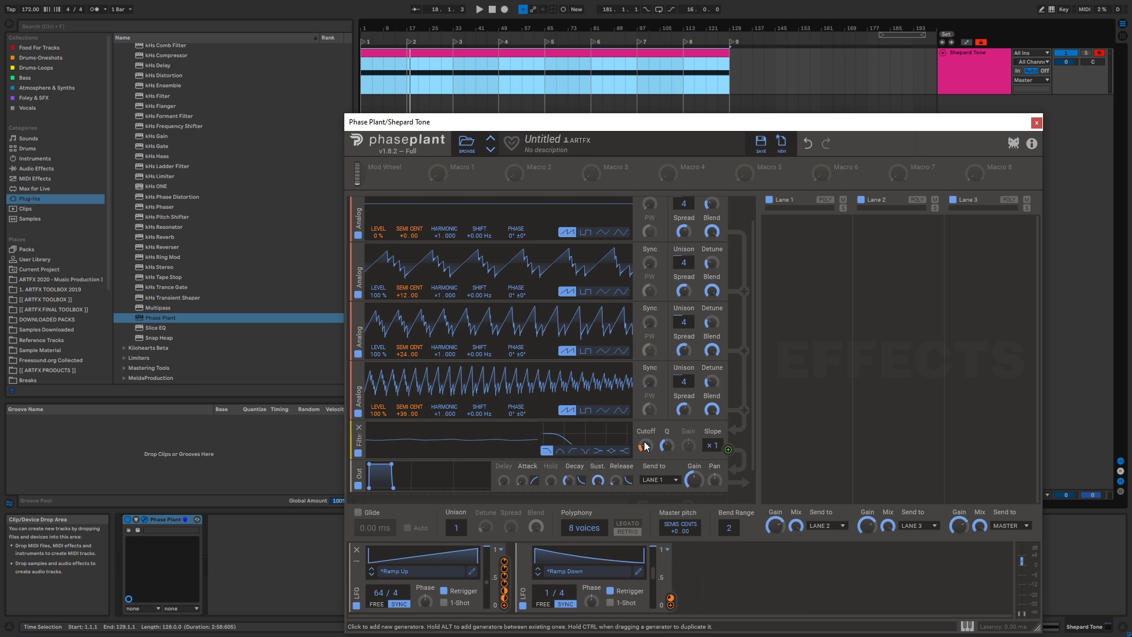
Play the riser and adjust the second LFO's modulation depth on the filter cutoff while listening.
{"action": "key", "text": "space"}
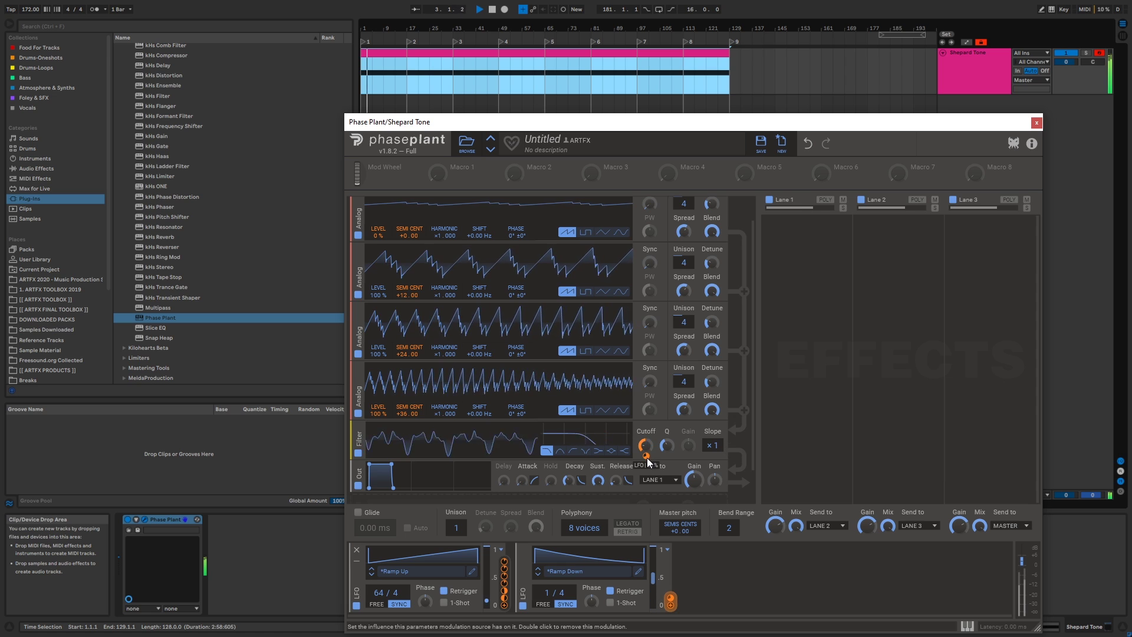
{"action": "left_click_drag", "start_coordinate": [646, 457], "coordinate": [646, 457]}
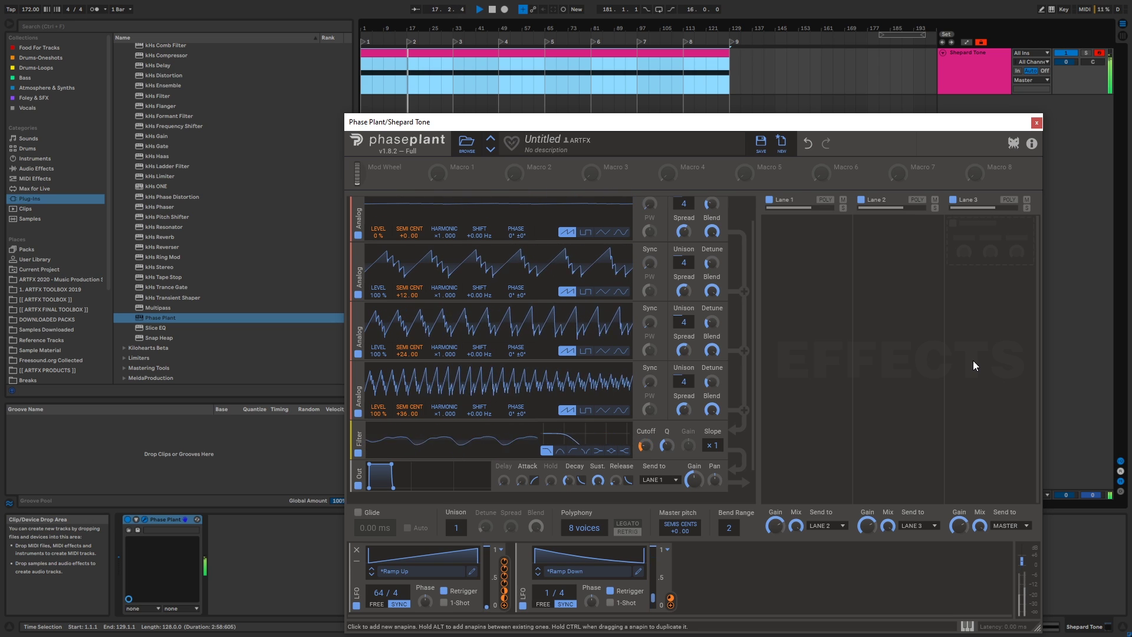
{"action": "left_click", "coordinate": [492, 10]}
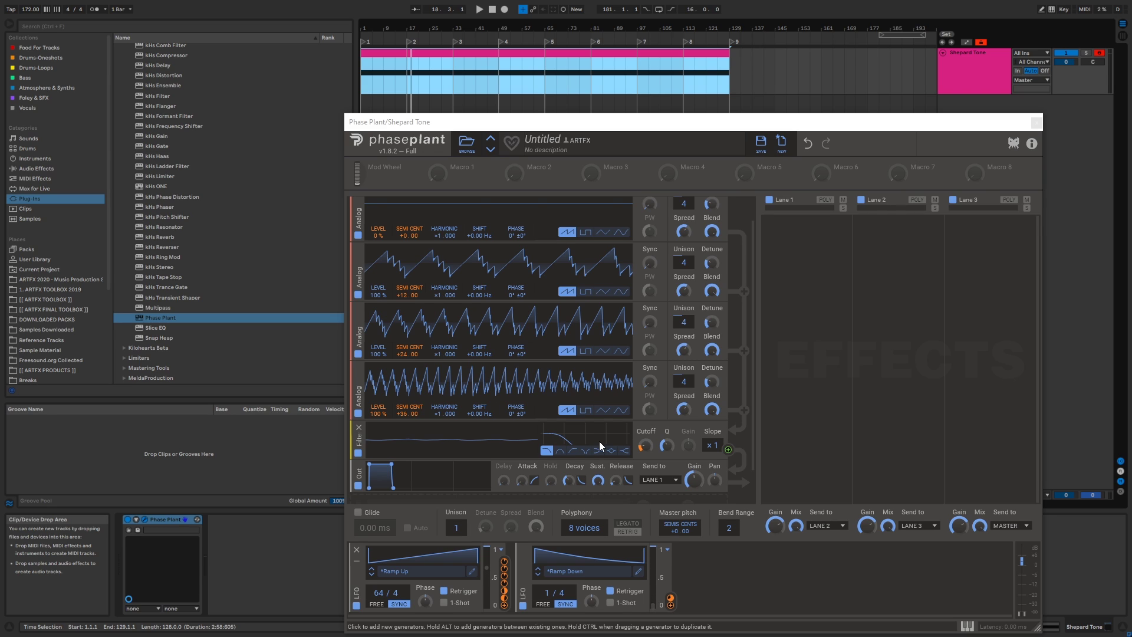
Change the second LFO's shape to the Classic Ramp Up and audition the filter movement briefly.
{"action": "left_click", "coordinate": [751, 363]}
{"action": "left_click_drag", "start_coordinate": [751, 320], "coordinate": [755, 405]}
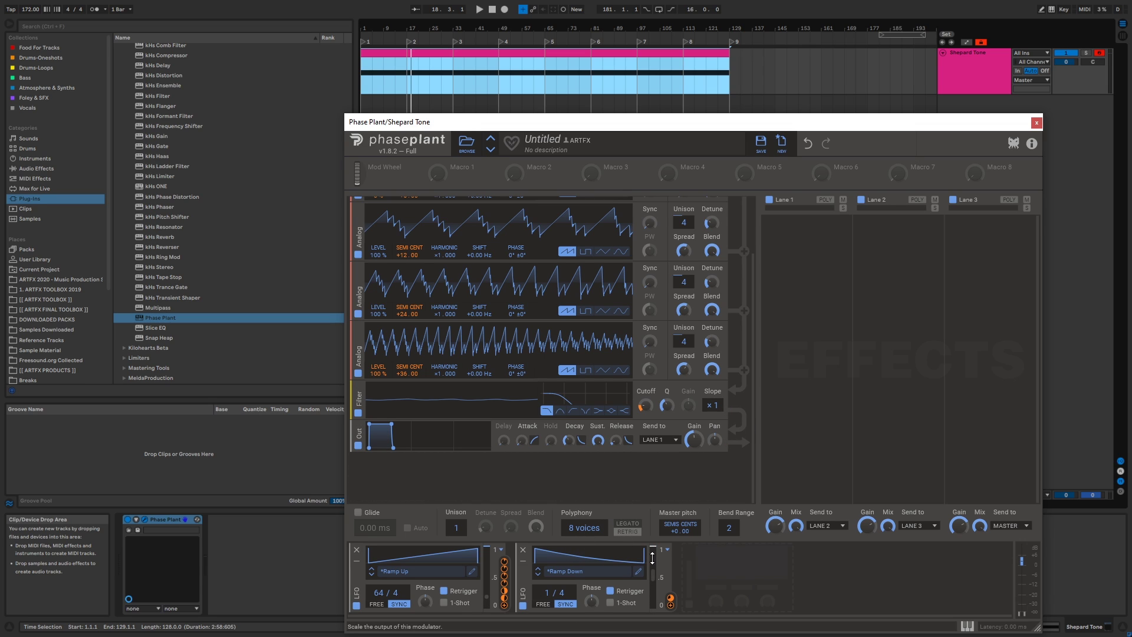
{"action": "left_click", "coordinate": [578, 572]}
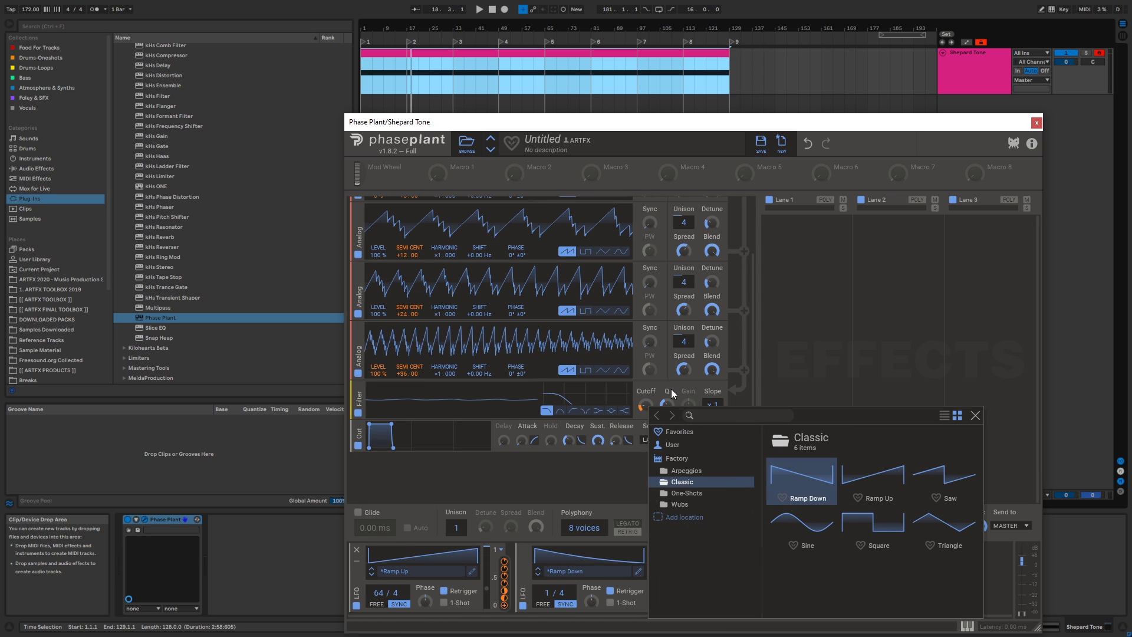
{"action": "left_click", "coordinate": [868, 464]}
{"action": "left_click", "coordinate": [975, 415]}
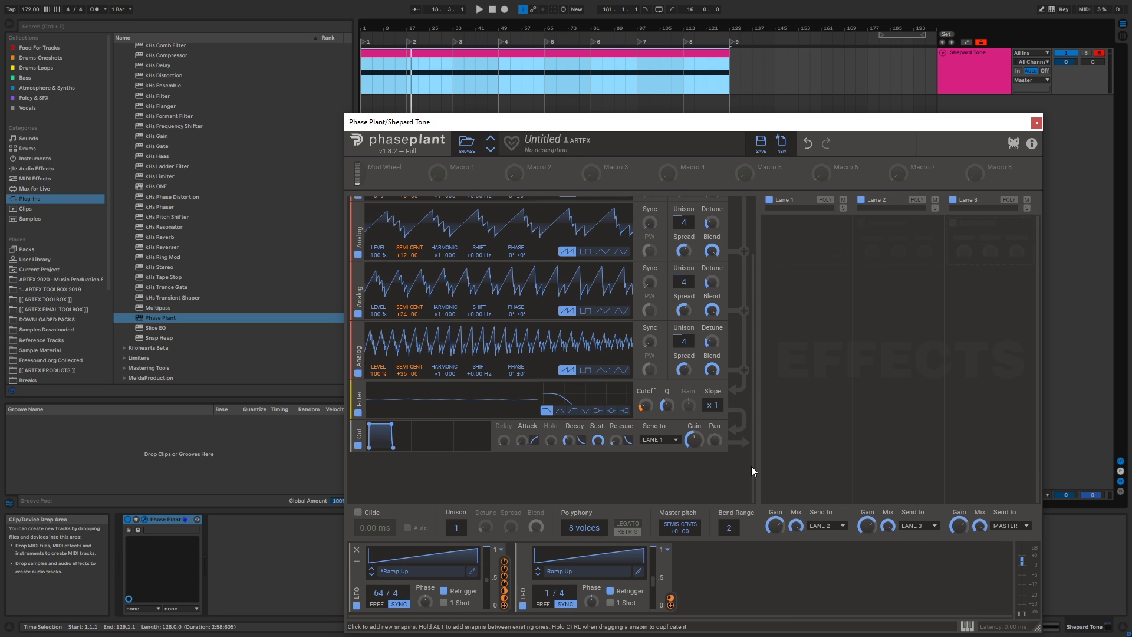
{"action": "key", "text": "space"}
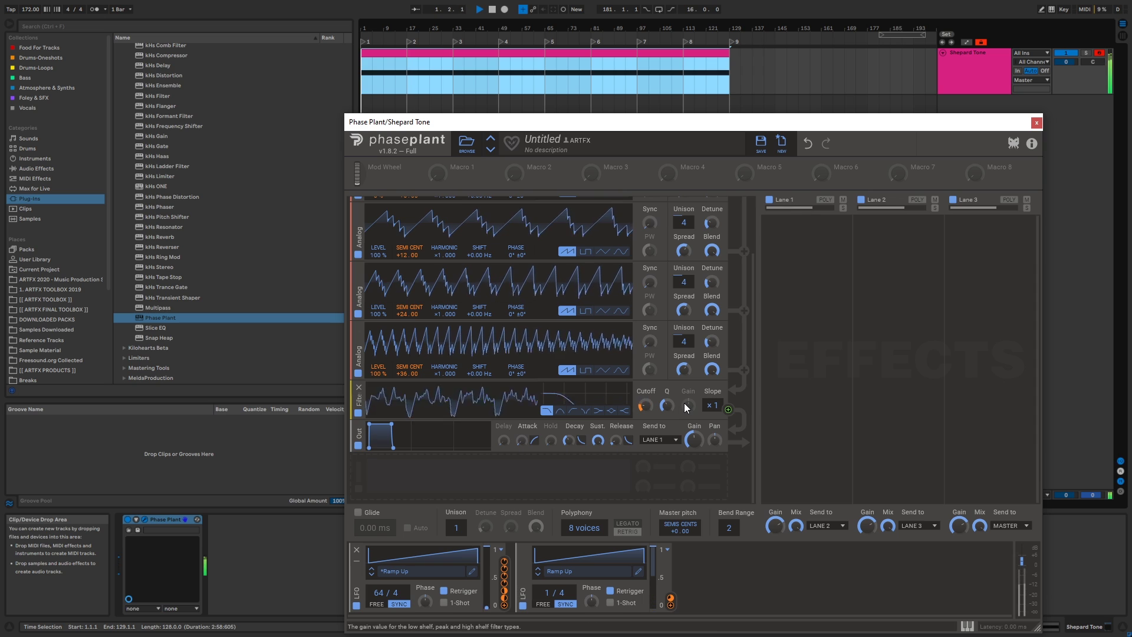
{"action": "key", "text": "space"}
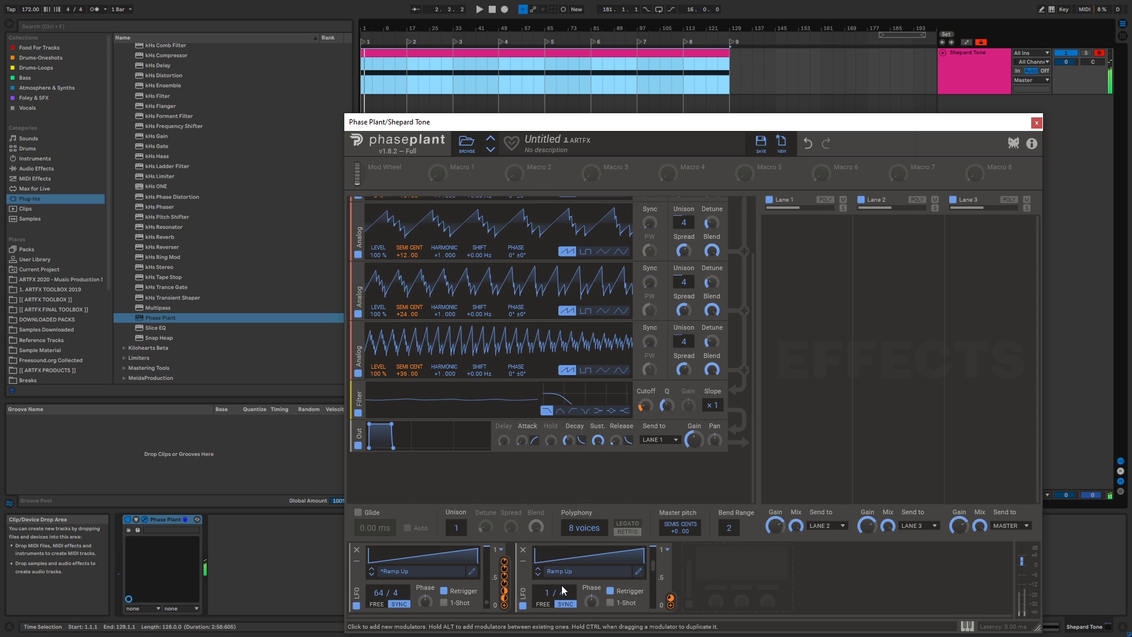
Set the second LFO's rate to 2/4 and bend its ramp into a slow-starting rising curve, then play the riser.
{"action": "left_click", "coordinate": [637, 572]}
{"action": "left_click_drag", "start_coordinate": [560, 313], "coordinate": [600, 357]}
{"action": "key", "text": "space"}
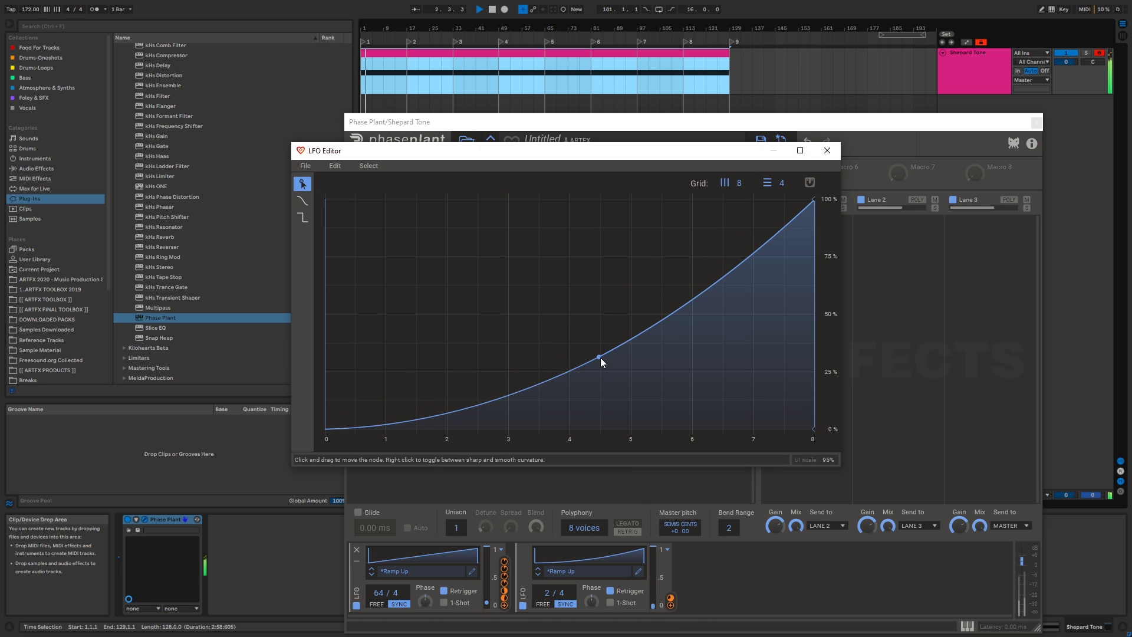
{"action": "left_click", "coordinate": [830, 153]}
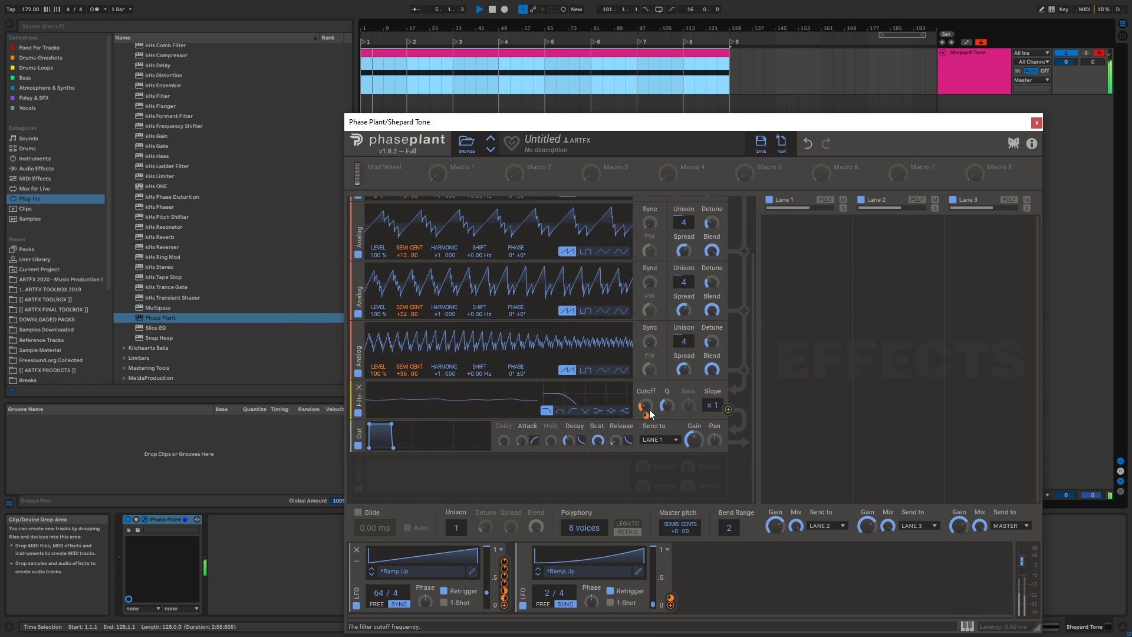
Set the second LFO's modulation depth on the filter cutoff to about 57% while playing the riser.
{"action": "left_click_drag", "start_coordinate": [647, 415], "coordinate": [647, 428]}
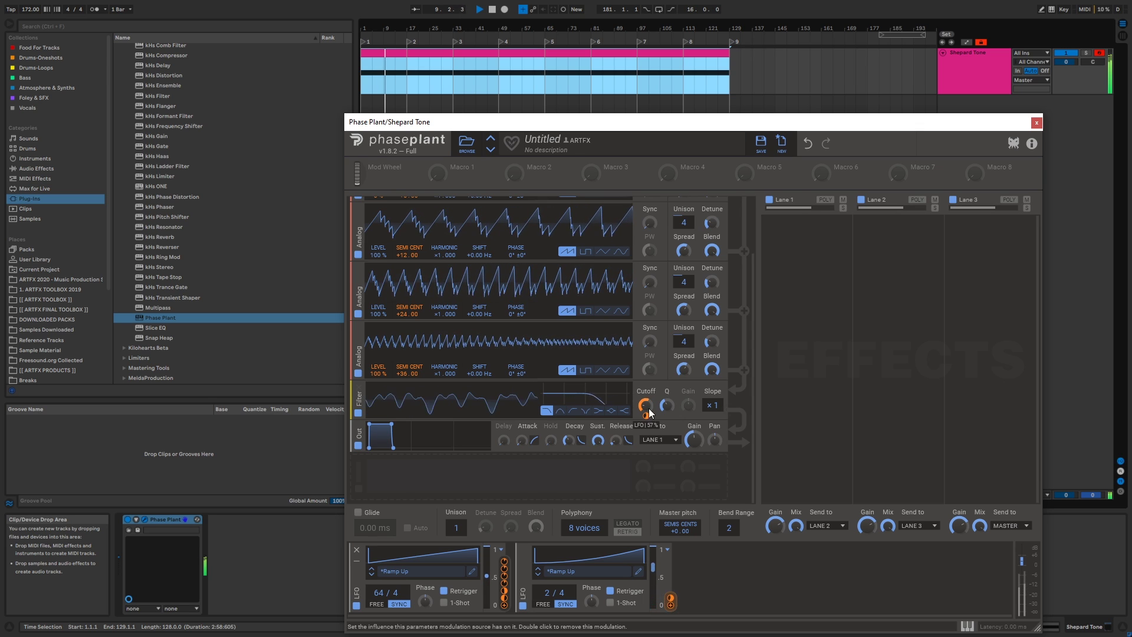
{"action": "left_click_drag", "start_coordinate": [753, 322], "coordinate": [744, 246]}
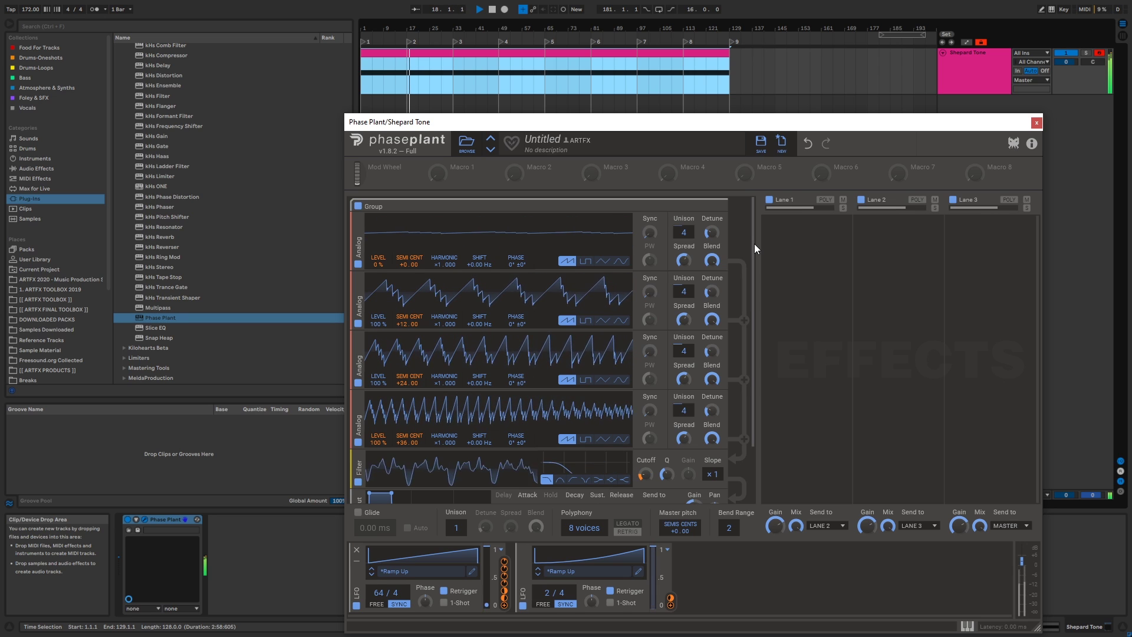
{"action": "scroll", "coordinate": [754, 244], "scroll_direction": "down", "scroll_amount": 2}
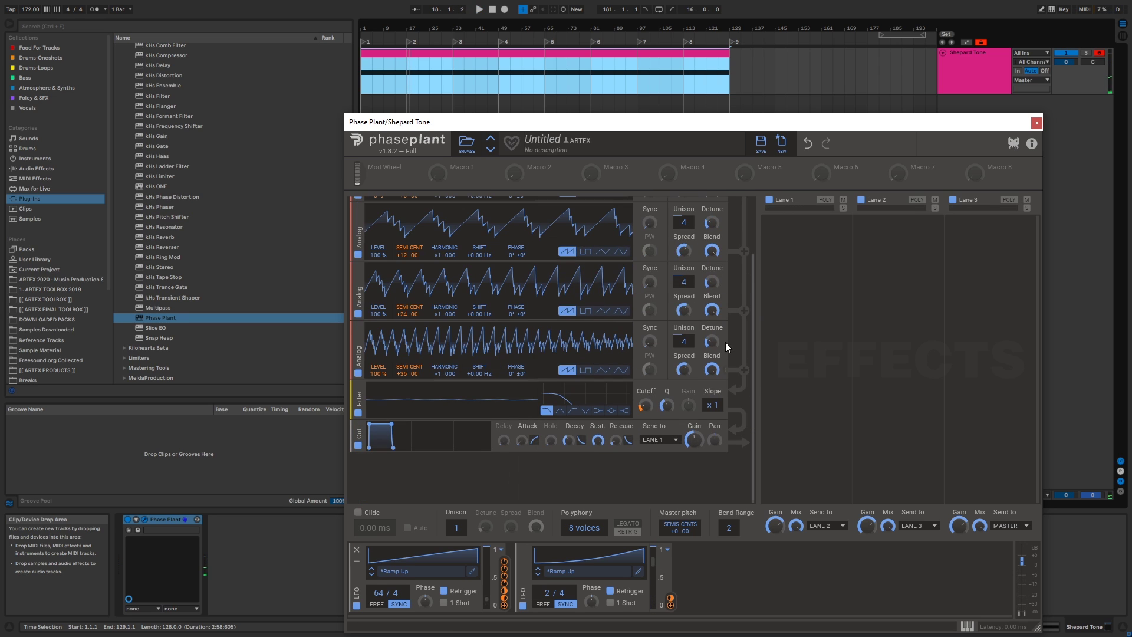
Collapse the oscillator group and name it SHEPARD TONE, and add a second group named PULSE below it.
{"action": "left_click_drag", "start_coordinate": [755, 254], "coordinate": [754, 204]}
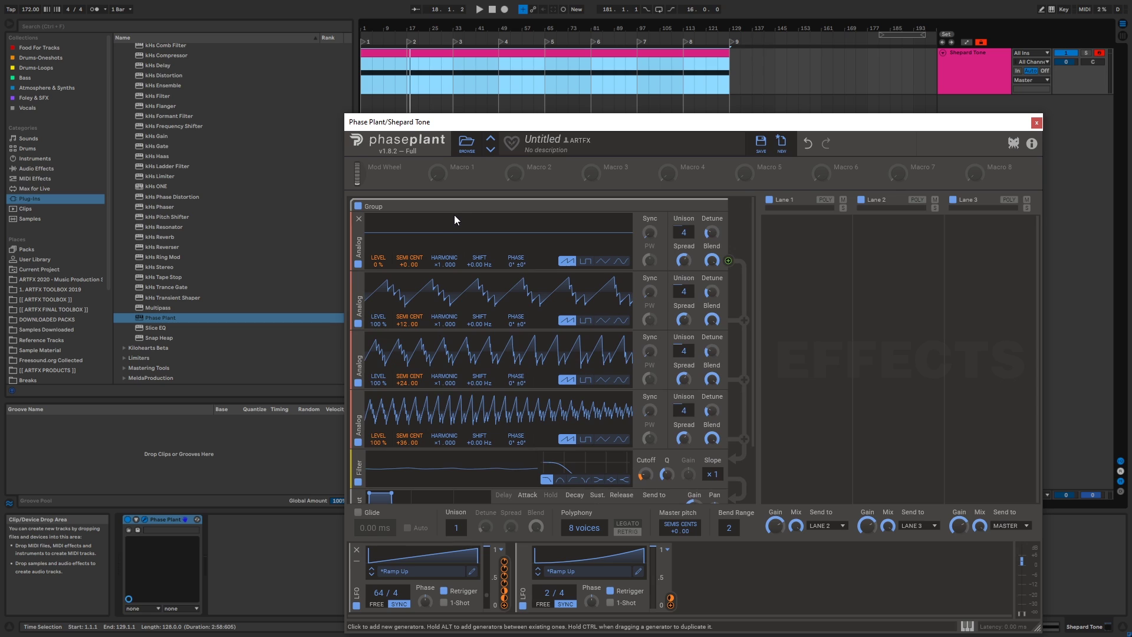
{"action": "left_click", "coordinate": [712, 207]}
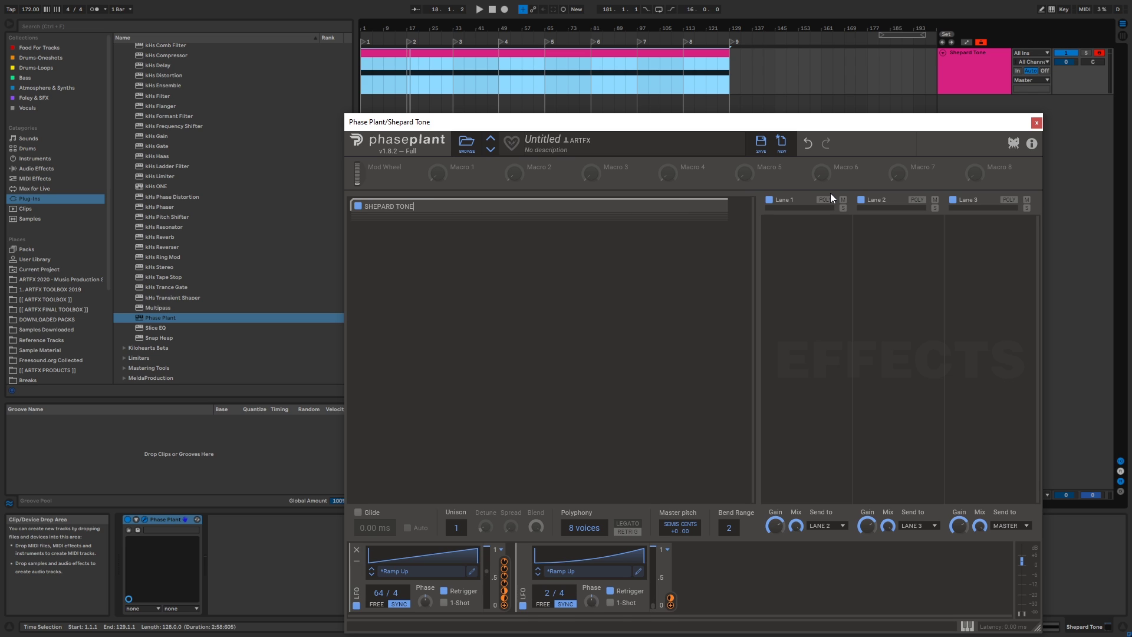
{"action": "left_click", "coordinate": [634, 263]}
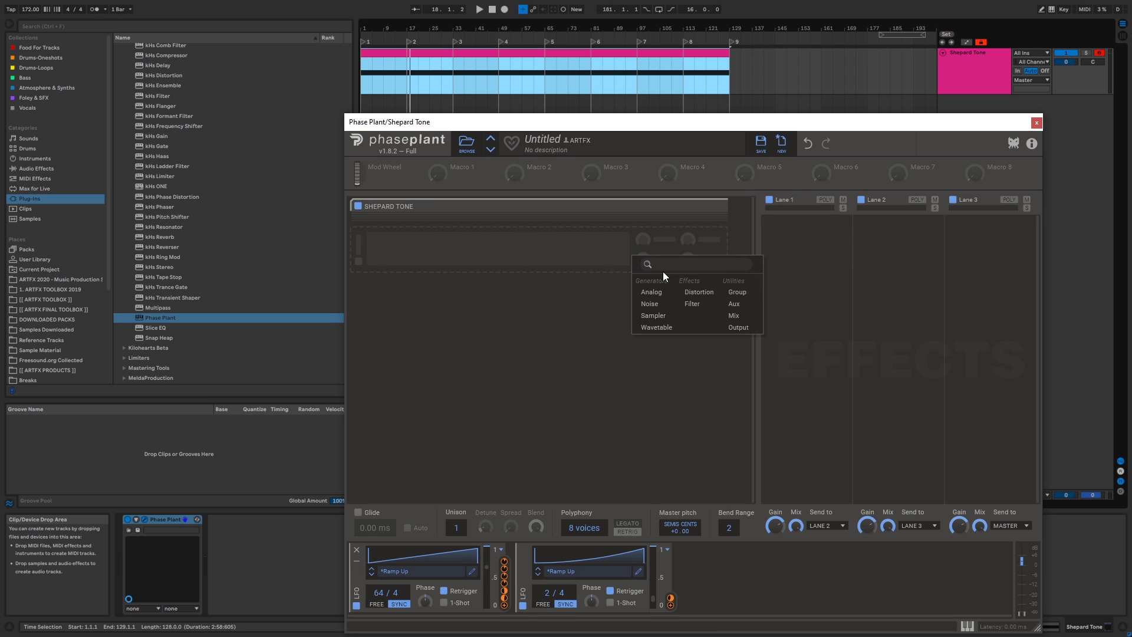
{"action": "left_click", "coordinate": [731, 295]}
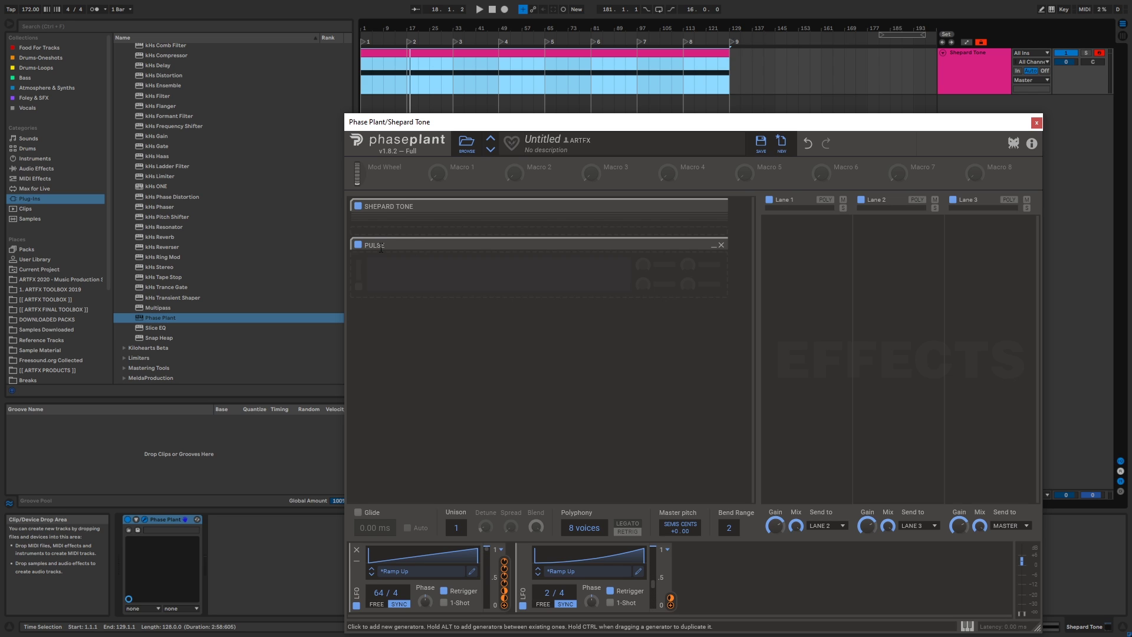
Add an Analog oscillator to the PULSE group with 6 unison voices and about 51% spread.
{"action": "left_click", "coordinate": [559, 259]}
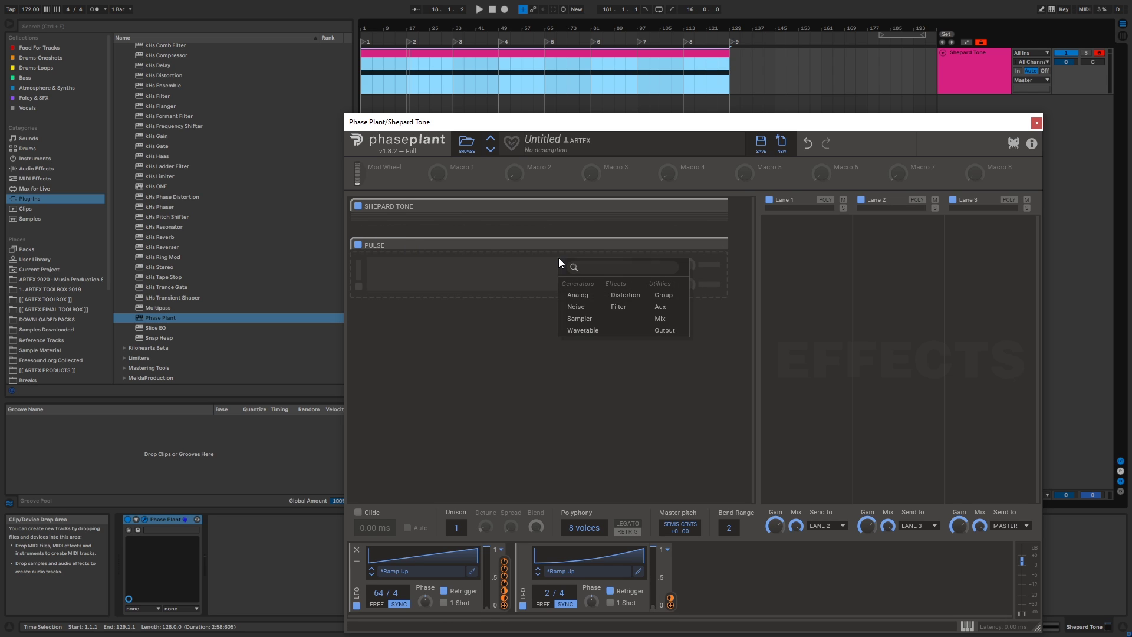
{"action": "left_click", "coordinate": [578, 295]}
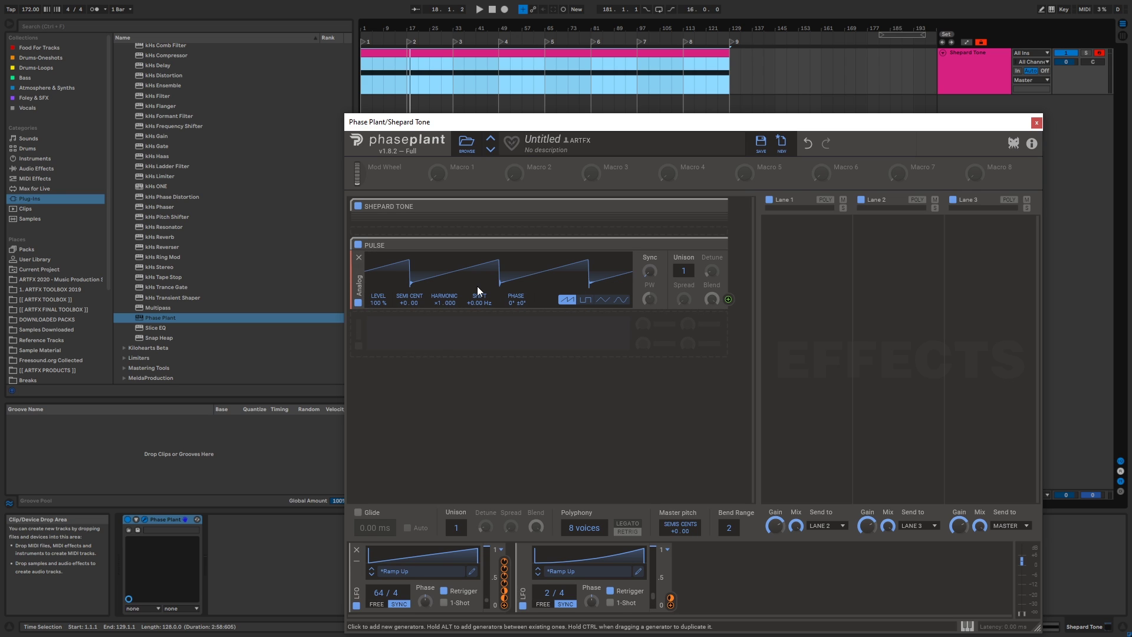
{"action": "left_click_drag", "start_coordinate": [685, 271], "coordinate": [685, 251]}
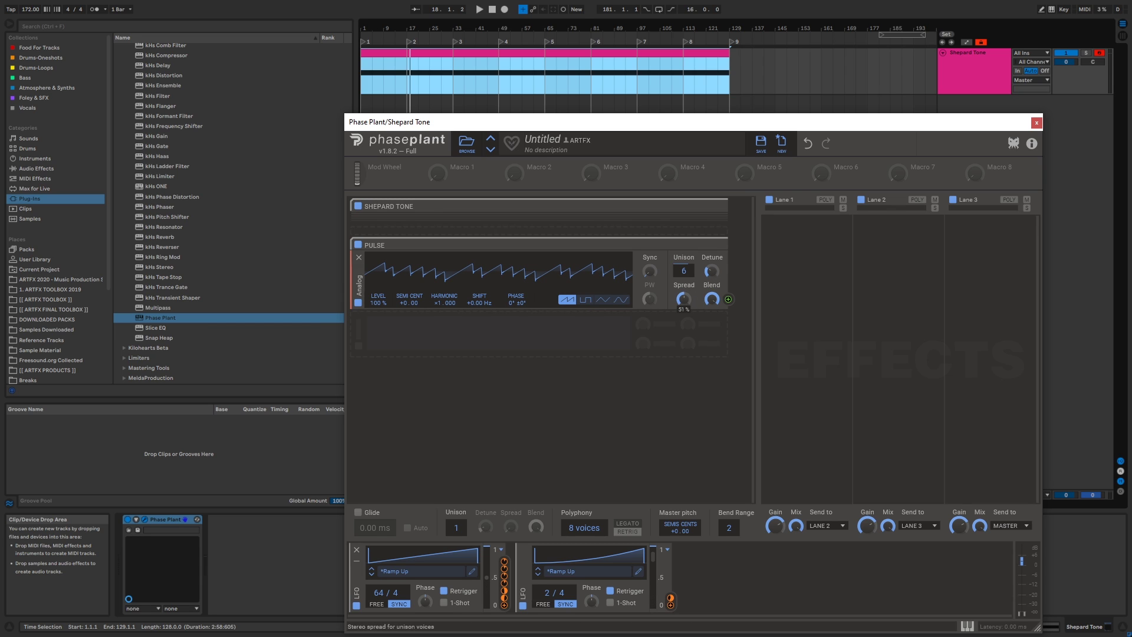
Turn off the SHEPARD TONE group, add an Output to the PULSE group and audition it.
{"action": "left_click", "coordinate": [358, 205]}
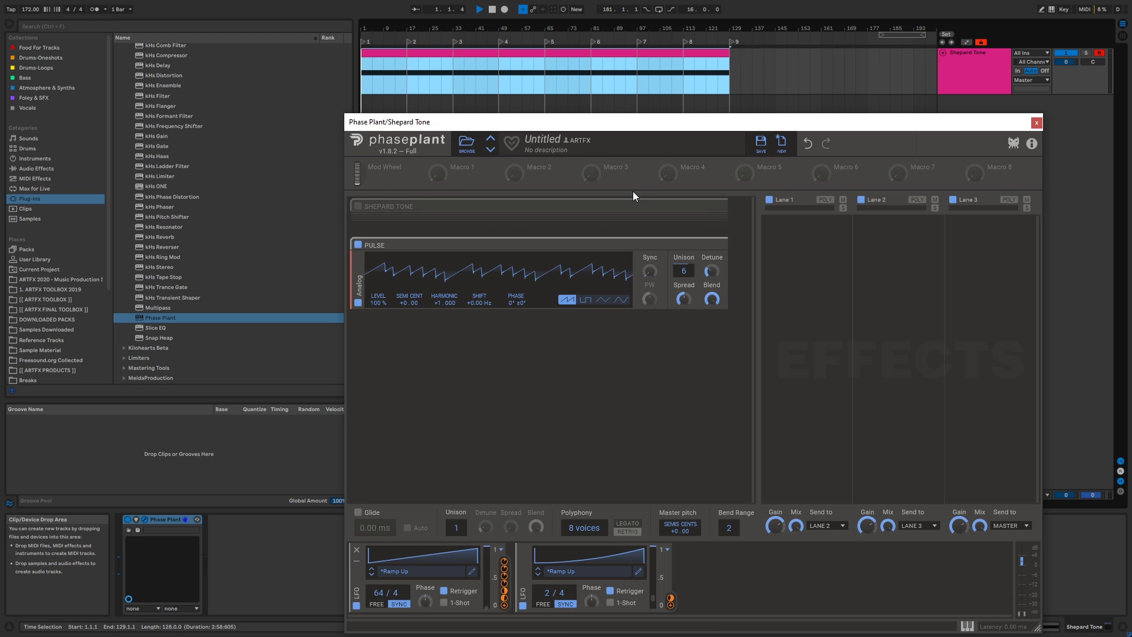
{"action": "left_click", "coordinate": [482, 342]}
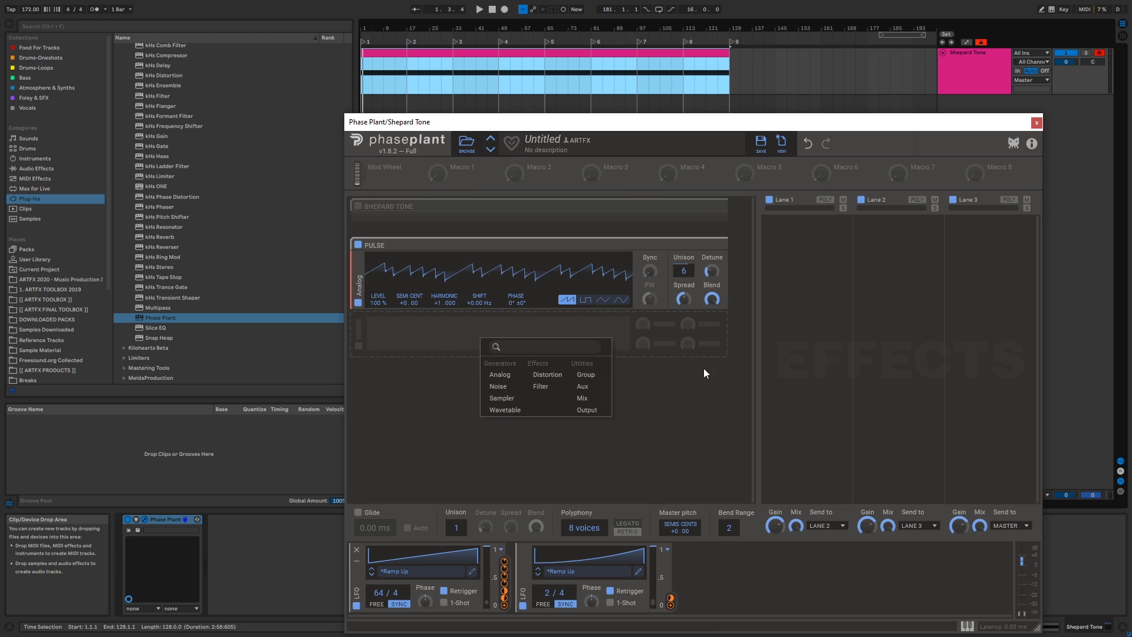
{"action": "left_click", "coordinate": [593, 394]}
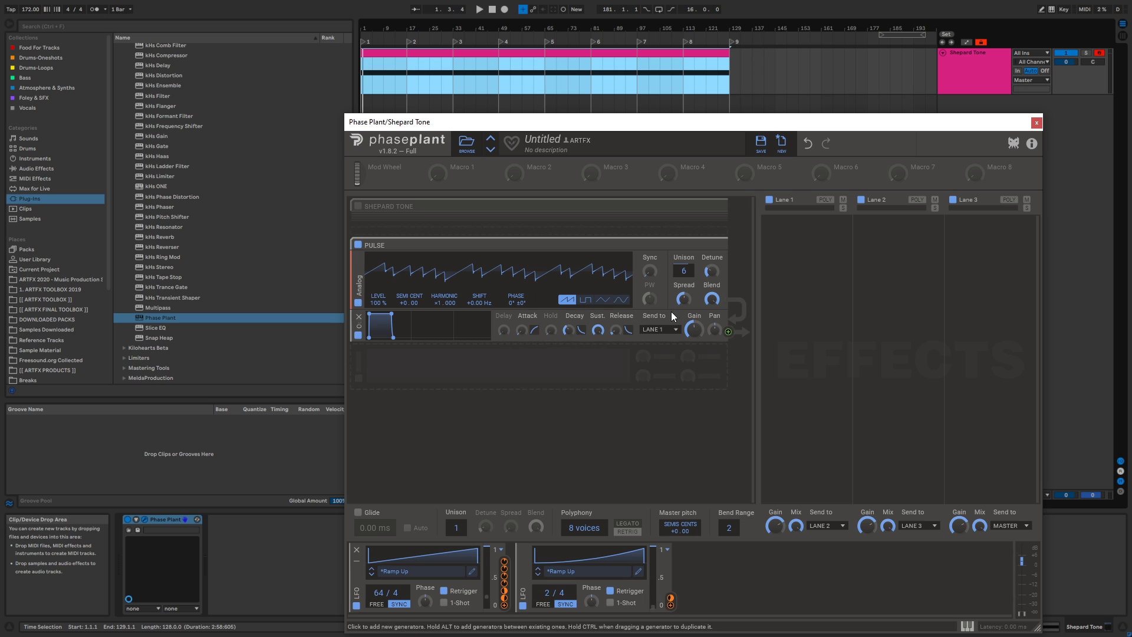
{"action": "key", "text": "space"}
{"action": "key", "text": "space"}
Add a Filter between the PULSE oscillator and its output, lower the cutoff and audition the sound.
{"action": "left_click", "coordinate": [435, 370]}
{"action": "left_click", "coordinate": [513, 413]}
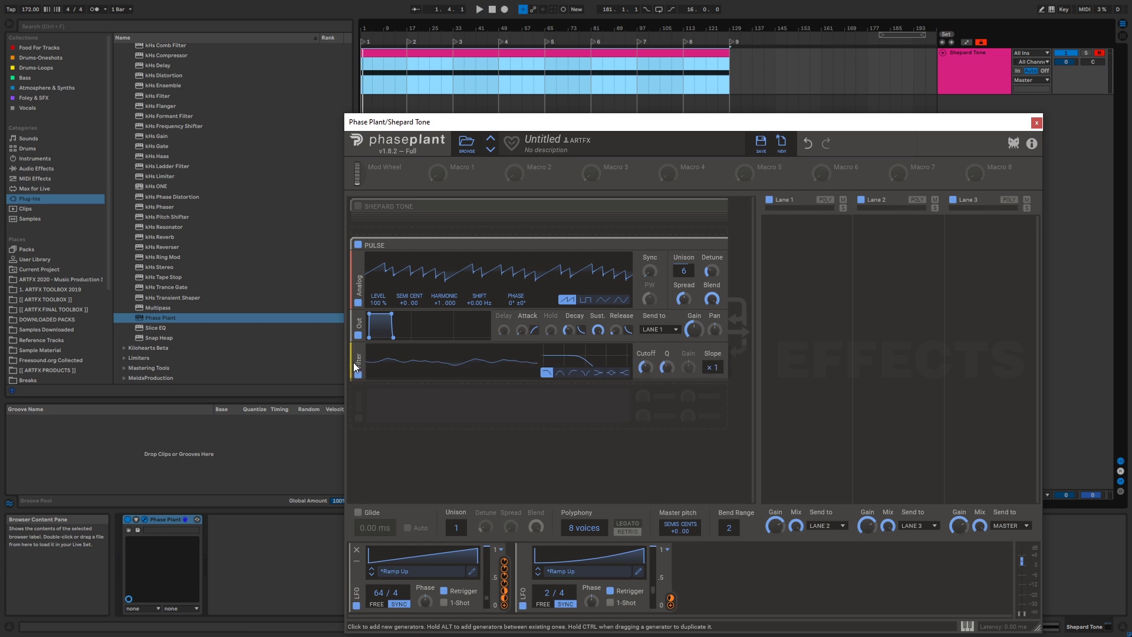
{"action": "left_click_drag", "start_coordinate": [646, 335], "coordinate": [644, 339]}
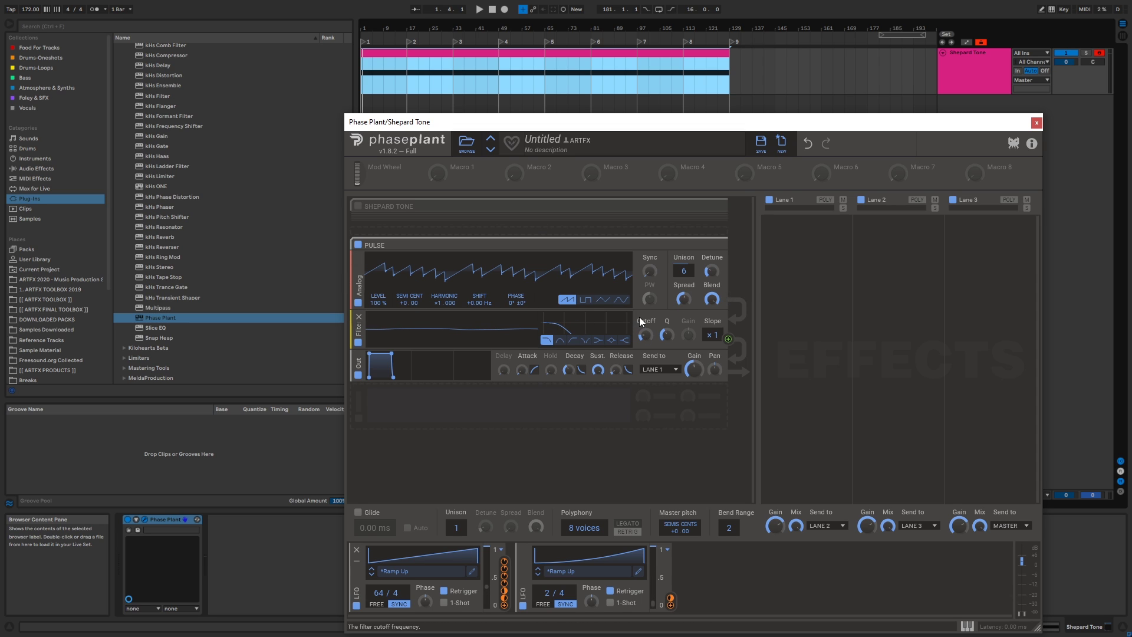
{"action": "key", "text": "space"}
{"action": "left_click", "coordinate": [544, 409]}
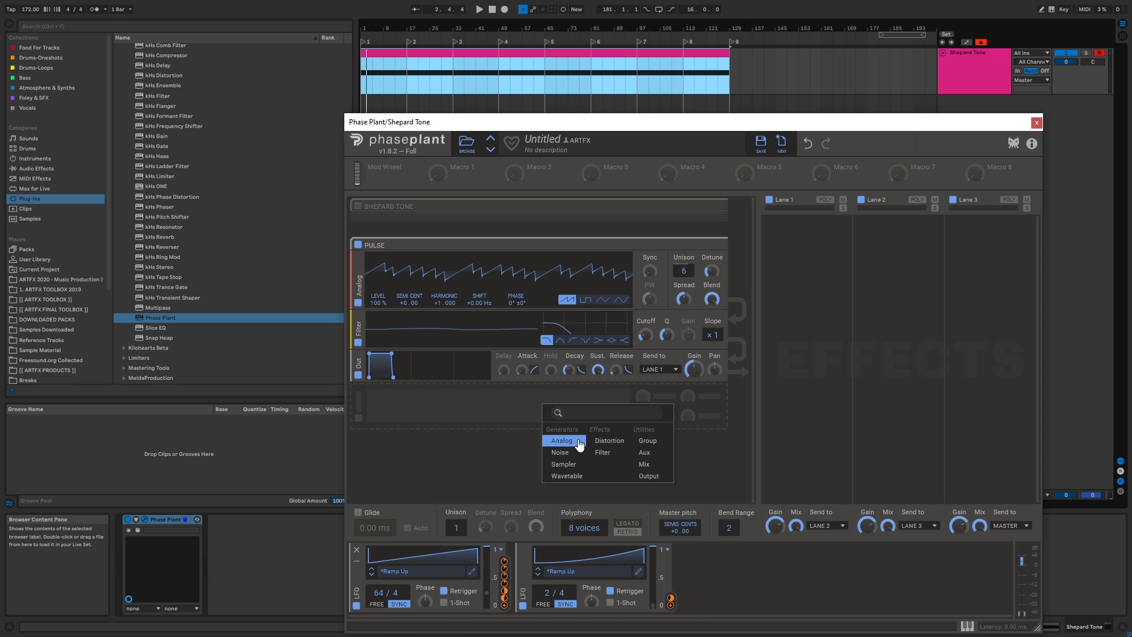
{"action": "left_click", "coordinate": [375, 431]}
Add a third LFO and give it the Classic Ramp Down shape.
{"action": "left_click", "coordinate": [743, 560]}
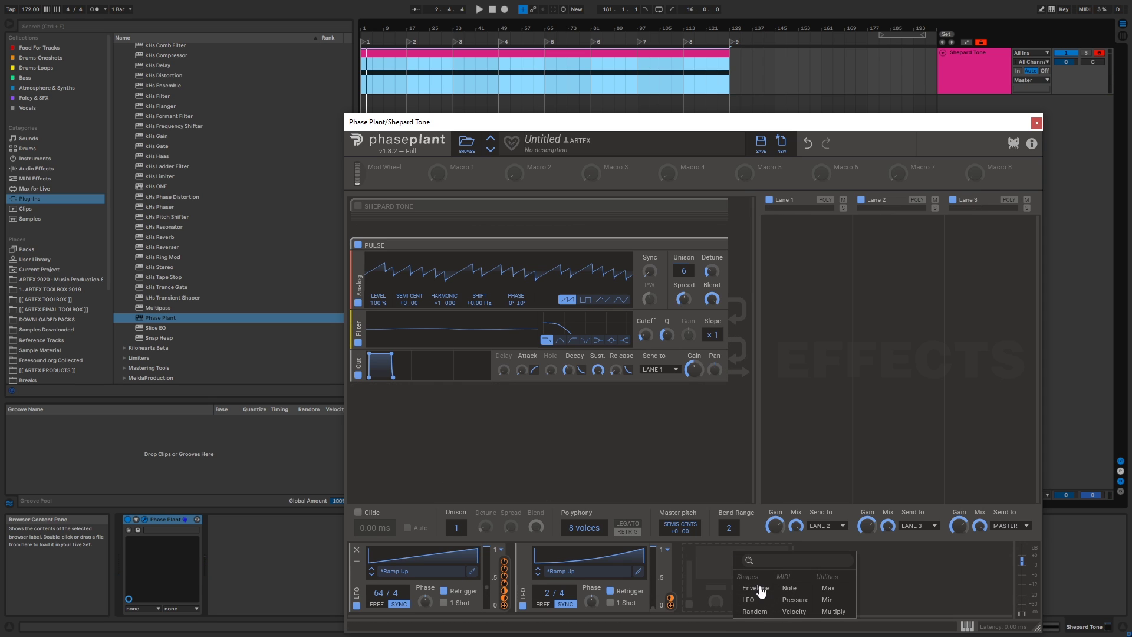
{"action": "left_click", "coordinate": [757, 602]}
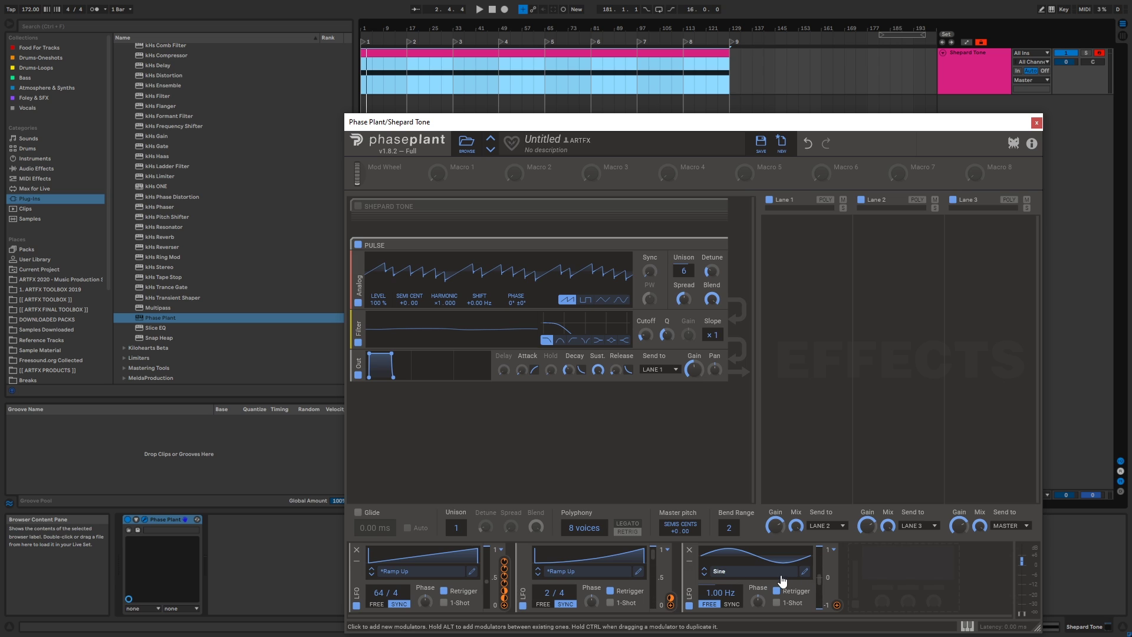
{"action": "left_click", "coordinate": [760, 571]}
{"action": "left_click", "coordinate": [533, 479]}
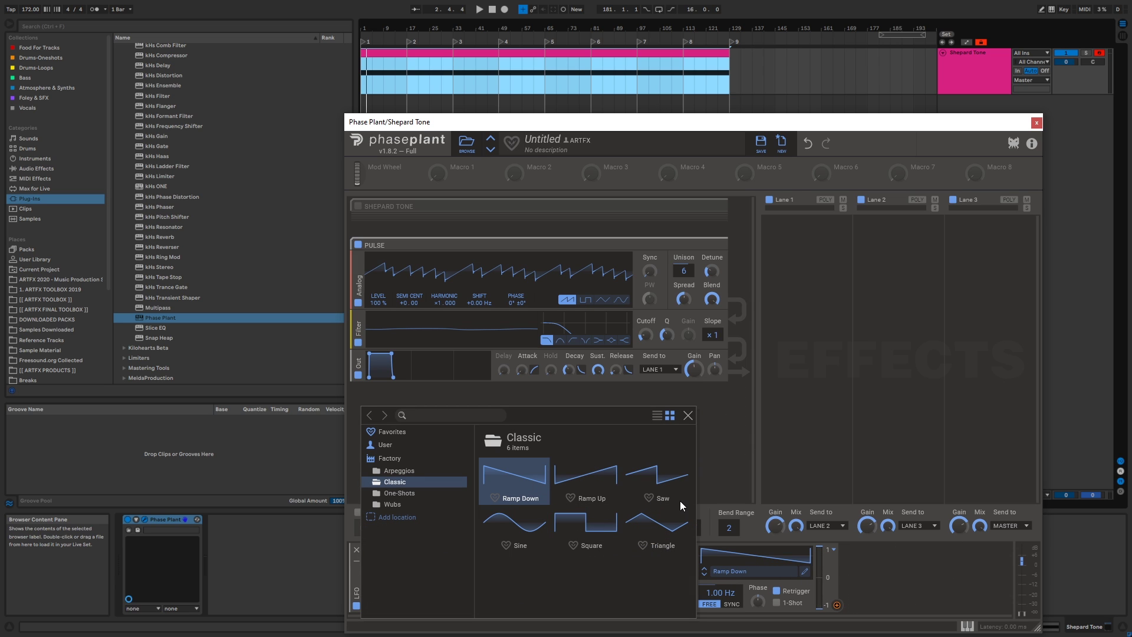
{"action": "left_click", "coordinate": [687, 418]}
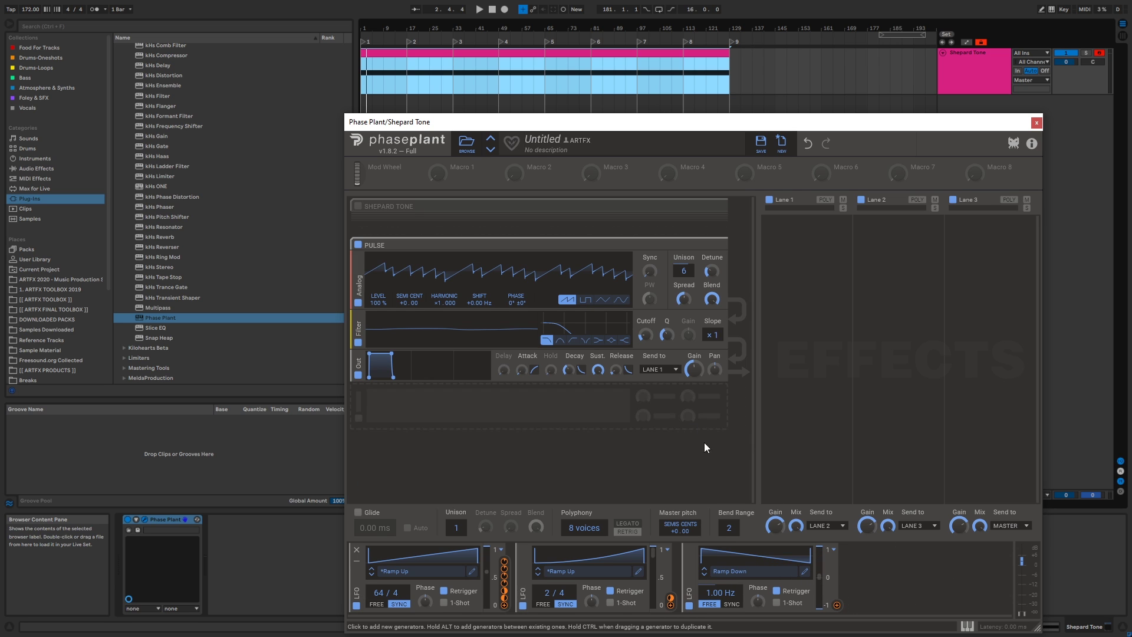
Bend the third LFO's descending ramp into a curve that falls quickly and then flattens out.
{"action": "left_click", "coordinate": [806, 568]}
{"action": "left_click_drag", "start_coordinate": [533, 309], "coordinate": [475, 341]}
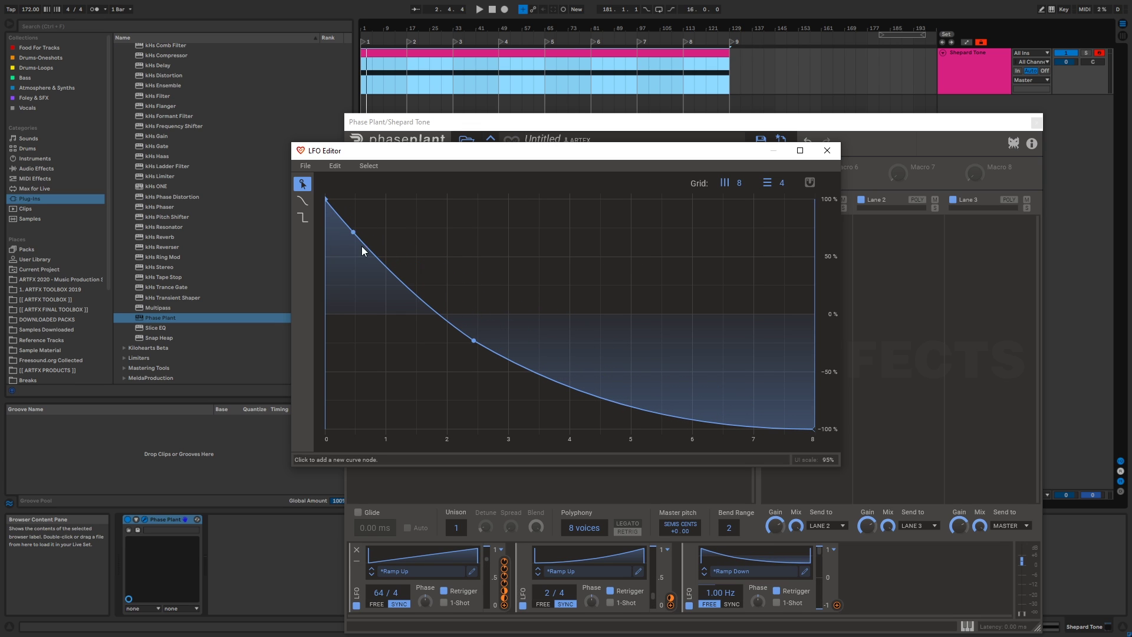
{"action": "left_click", "coordinate": [831, 149]}
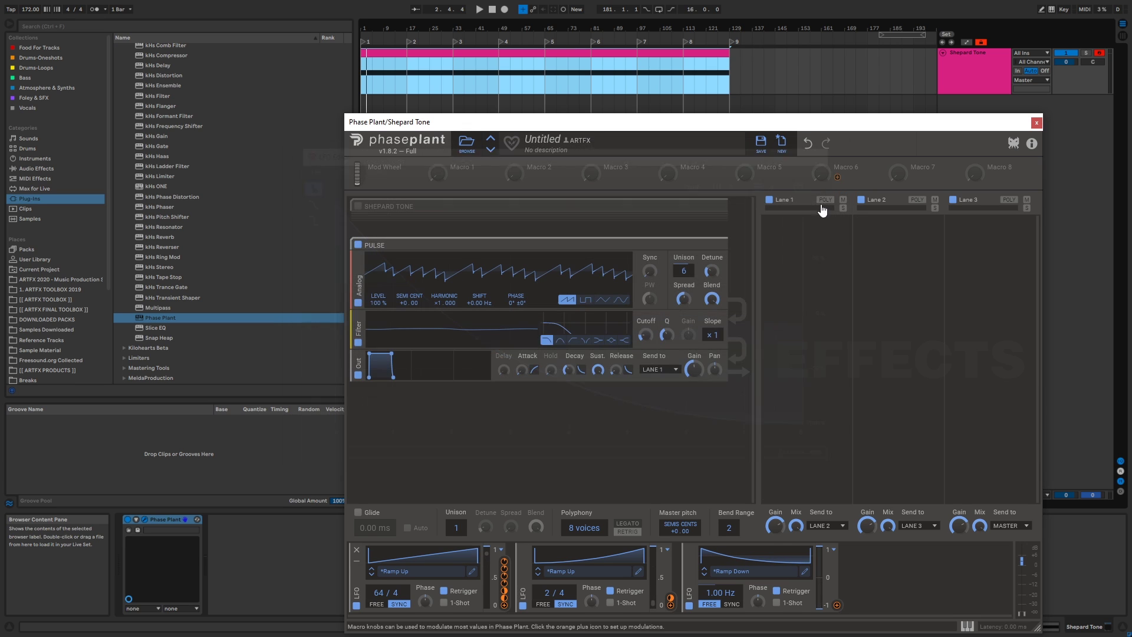
Make the third LFO's output unipolar and sync its rate to 1/8.
{"action": "left_click", "coordinate": [832, 551]}
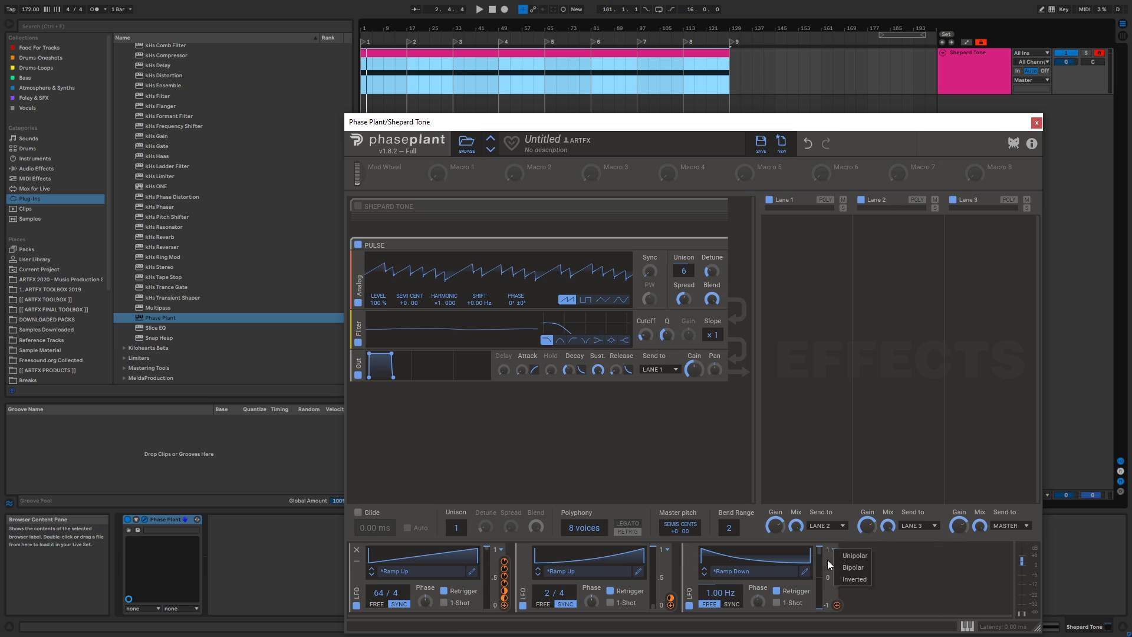
{"action": "left_click", "coordinate": [854, 555]}
{"action": "left_click", "coordinate": [732, 603]}
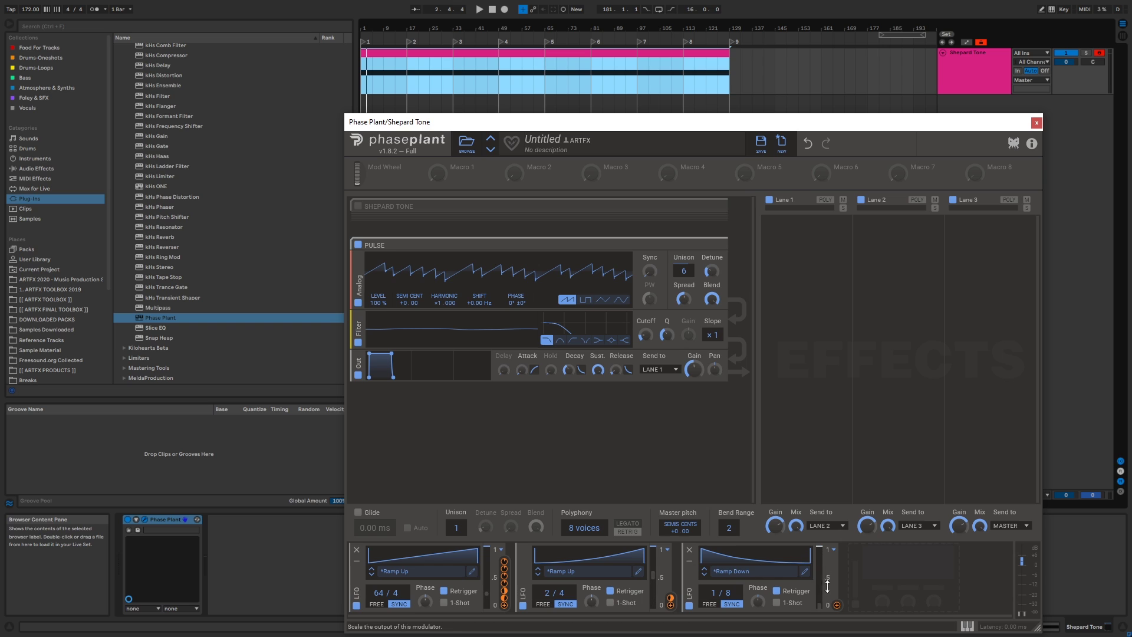
Assign the third LFO to the PULSE filter's cutoff at about 41% depth, playing the pulse to judge it.
{"action": "mouse_move", "coordinate": [837, 604]}
{"action": "left_mouse_down"}
{"action": "mouse_move", "coordinate": [826, 451]}
{"action": "mouse_move", "coordinate": [607, 298]}
{"action": "mouse_move", "coordinate": [647, 344]}
{"action": "left_mouse_up"}
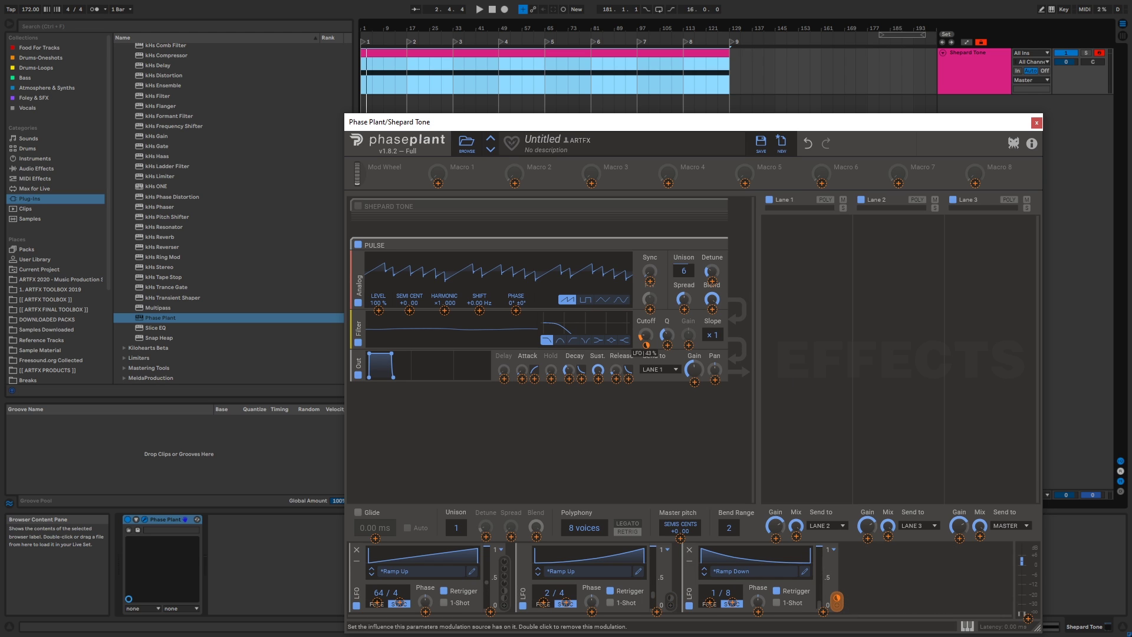
{"action": "key", "text": "space"}
{"action": "left_click_drag", "start_coordinate": [647, 345], "coordinate": [647, 343]}
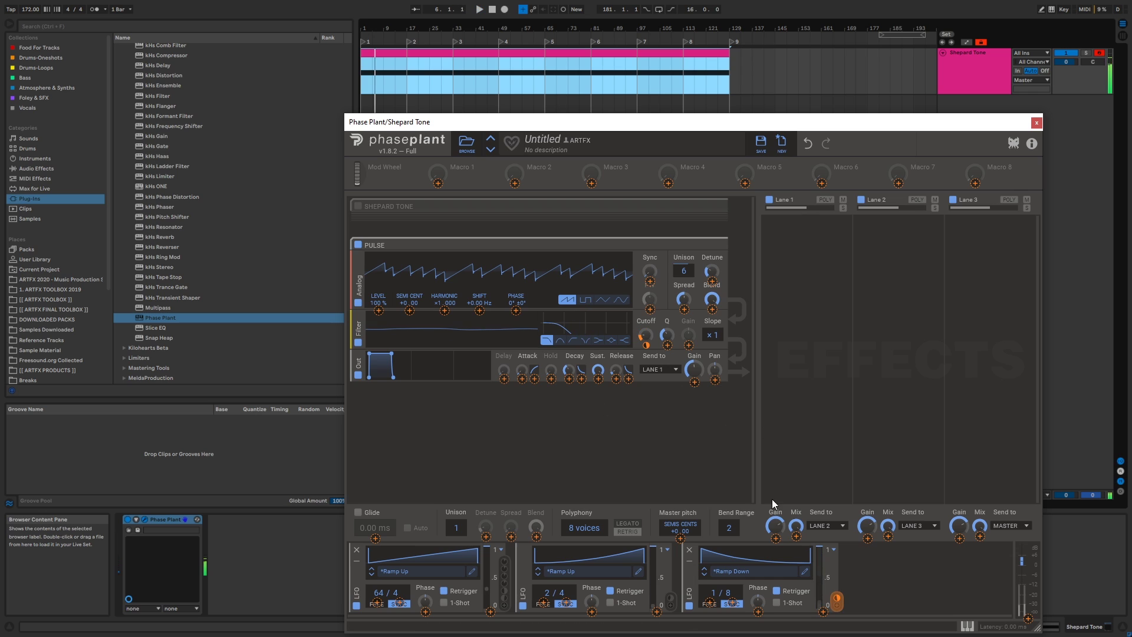
{"action": "left_click_drag", "start_coordinate": [647, 345], "coordinate": [646, 344]}
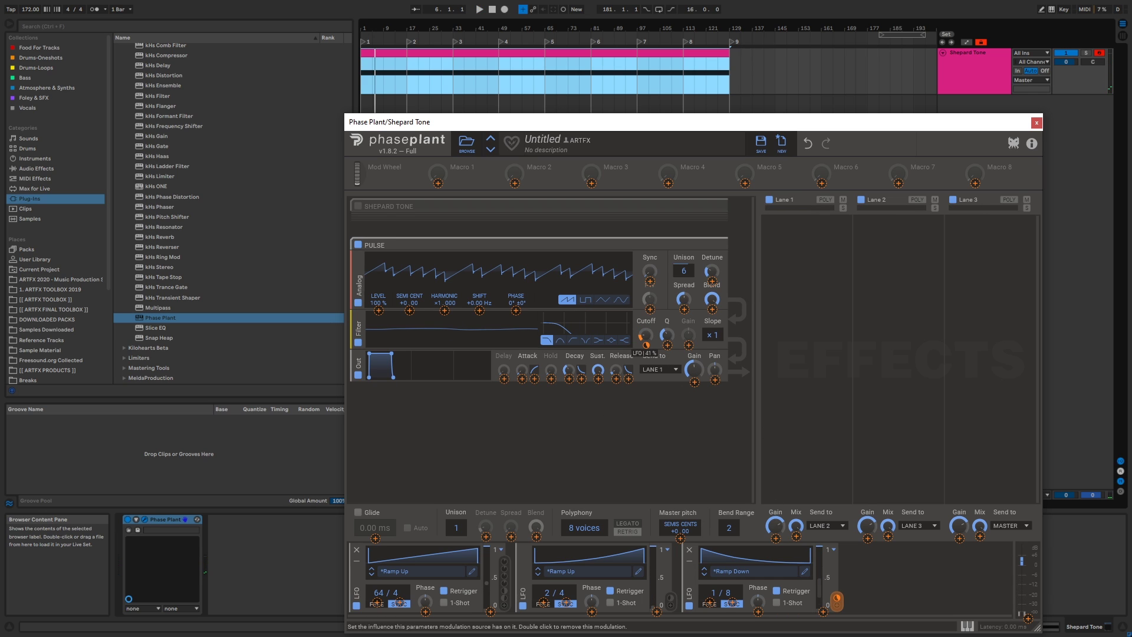
Add a fourth LFO with a sine shape and sync its rate to 2/4.
{"action": "left_click", "coordinate": [877, 592]}
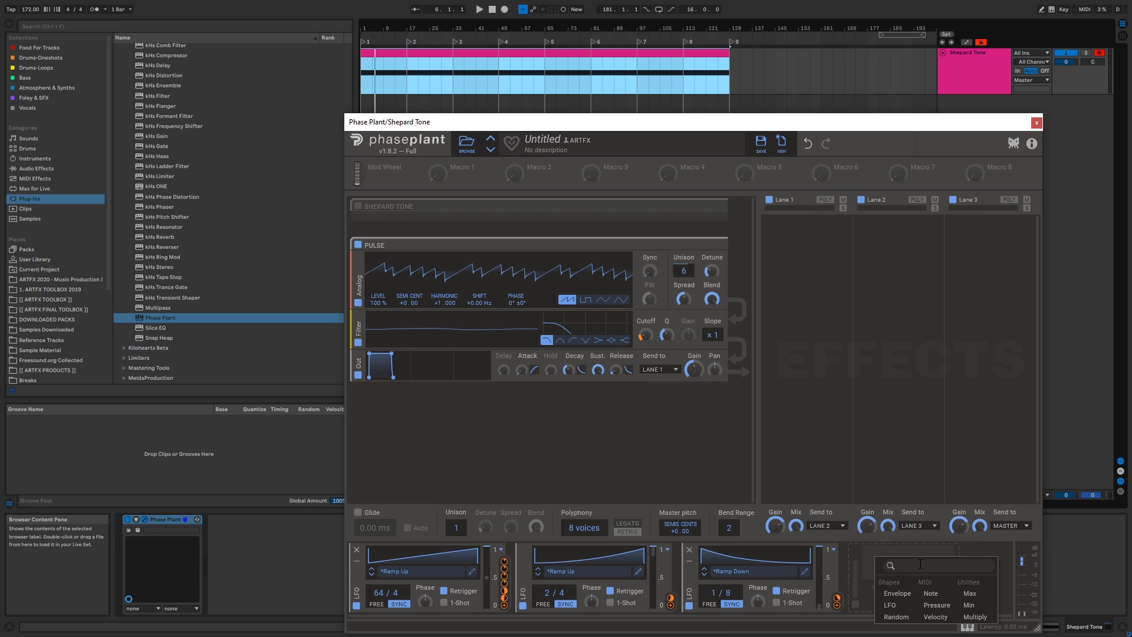
{"action": "left_click", "coordinate": [891, 605]}
{"action": "left_click", "coordinate": [896, 604]}
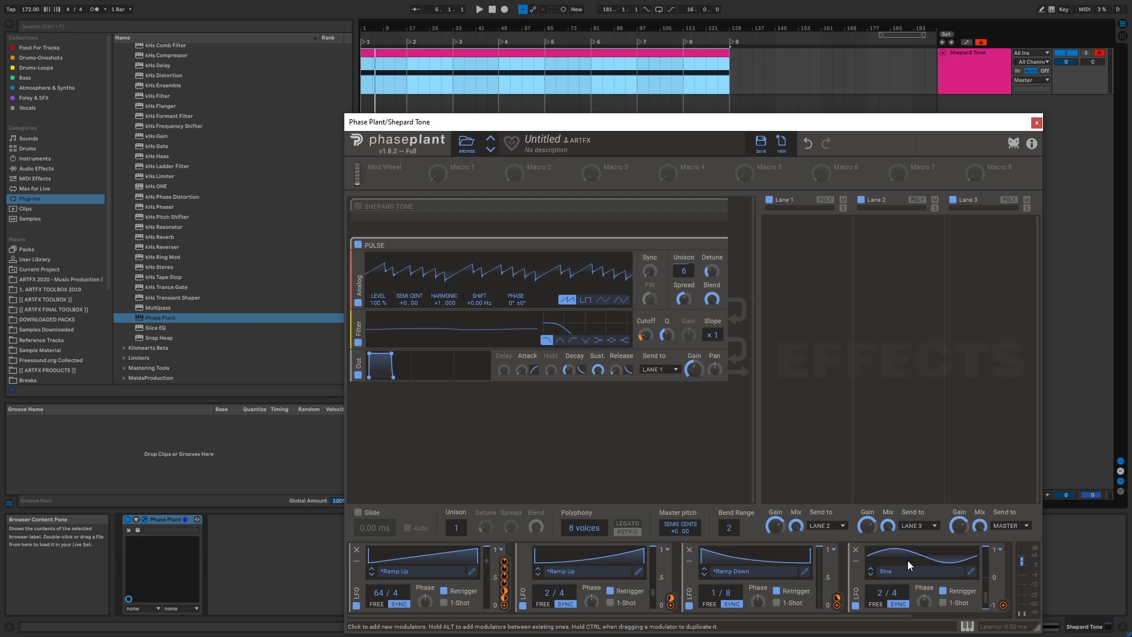
Assign the fourth LFO to the PULSE filter's cutoff and adjust its depth while playing the pulse.
{"action": "left_click", "coordinate": [1005, 606]}
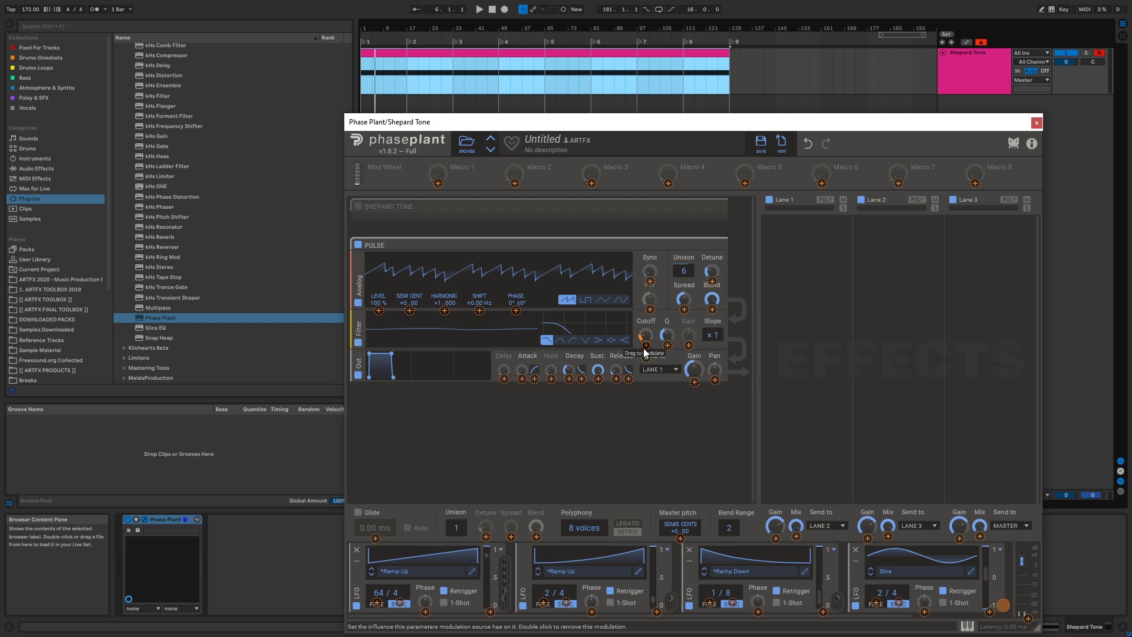
{"action": "left_click", "coordinate": [645, 345]}
{"action": "left_click_drag", "start_coordinate": [646, 346], "coordinate": [645, 343]}
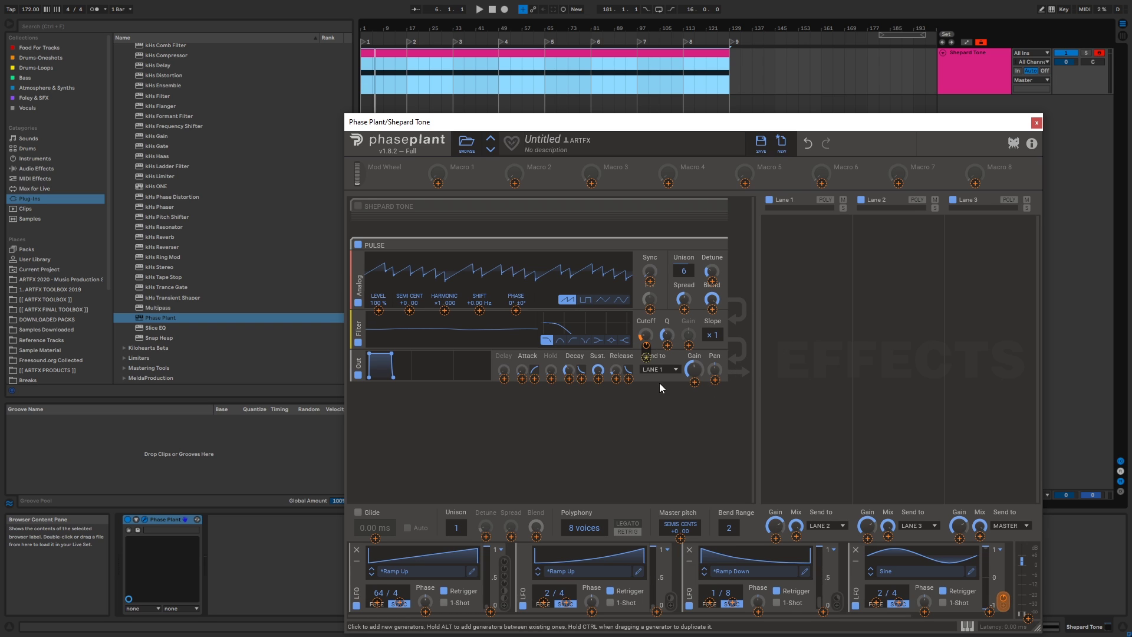
{"action": "key", "text": "space"}
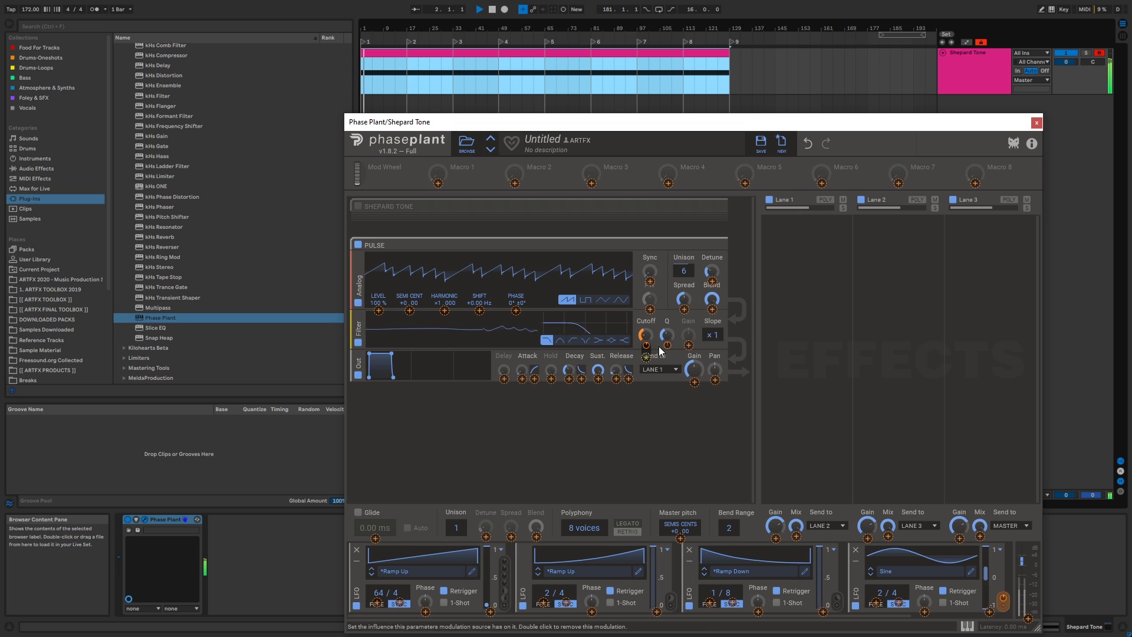
{"action": "left_click_drag", "start_coordinate": [645, 346], "coordinate": [645, 345]}
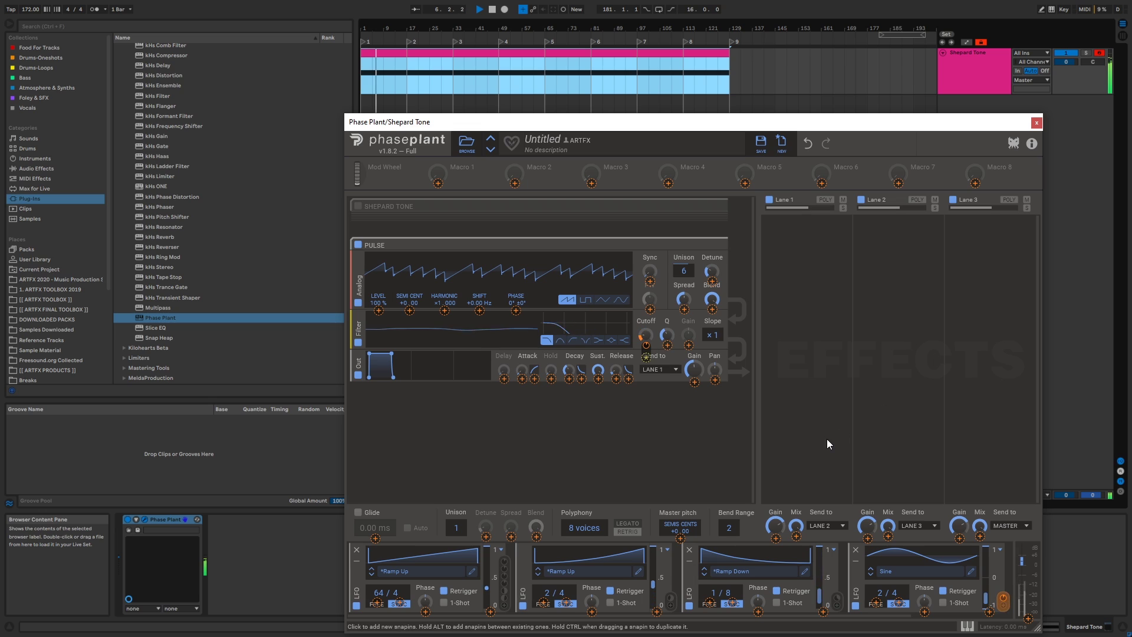
{"action": "key", "text": "space"}
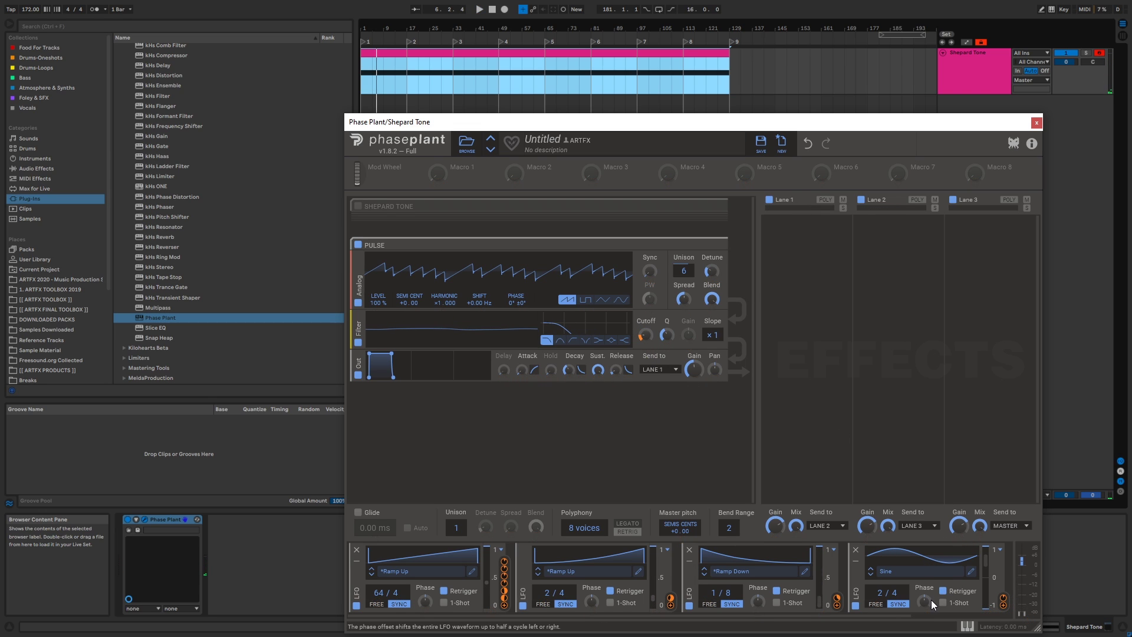
Try phase offsets of about -103° and 62° on the fourth LFO while playing the pulse.
{"action": "left_click_drag", "start_coordinate": [929, 600], "coordinate": [929, 622]}
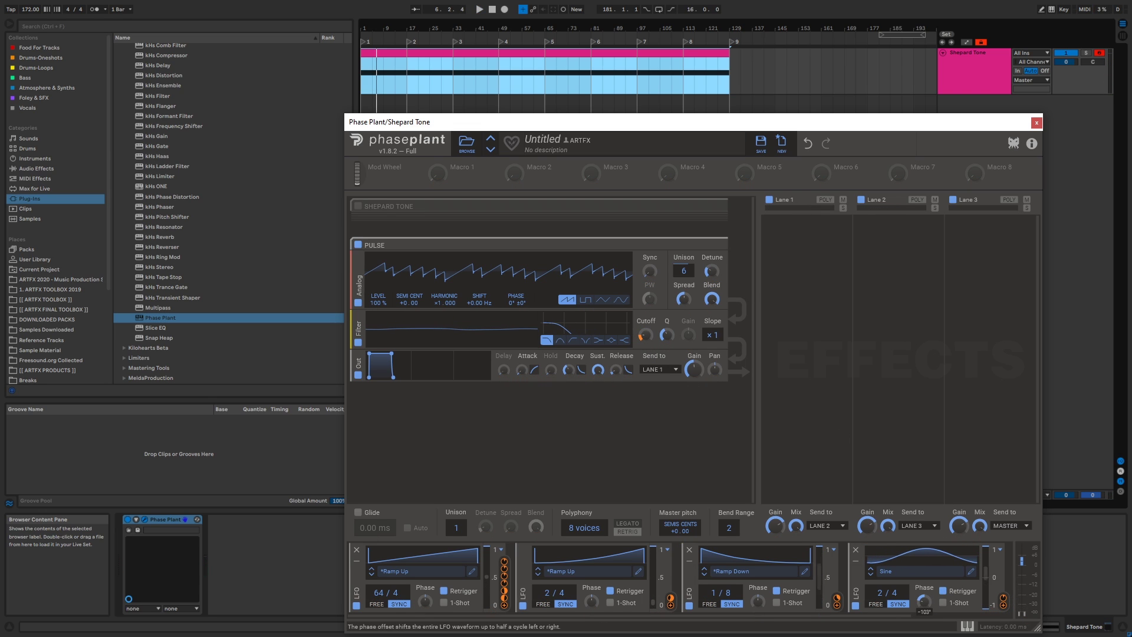
{"action": "key", "text": "space"}
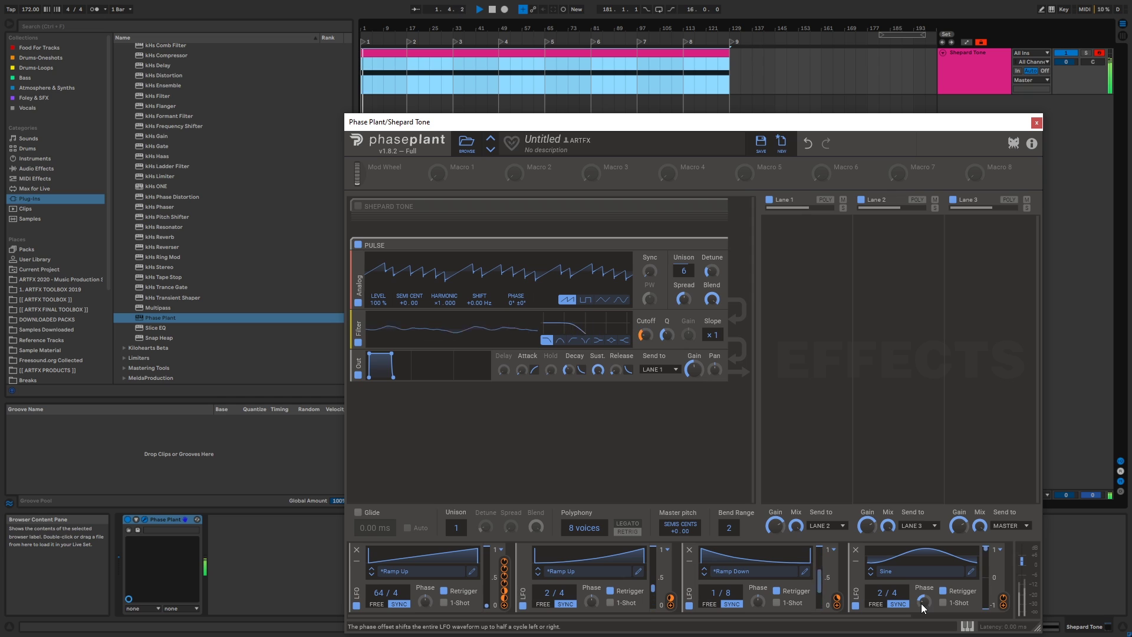
{"action": "left_click_drag", "start_coordinate": [924, 603], "coordinate": [924, 552]}
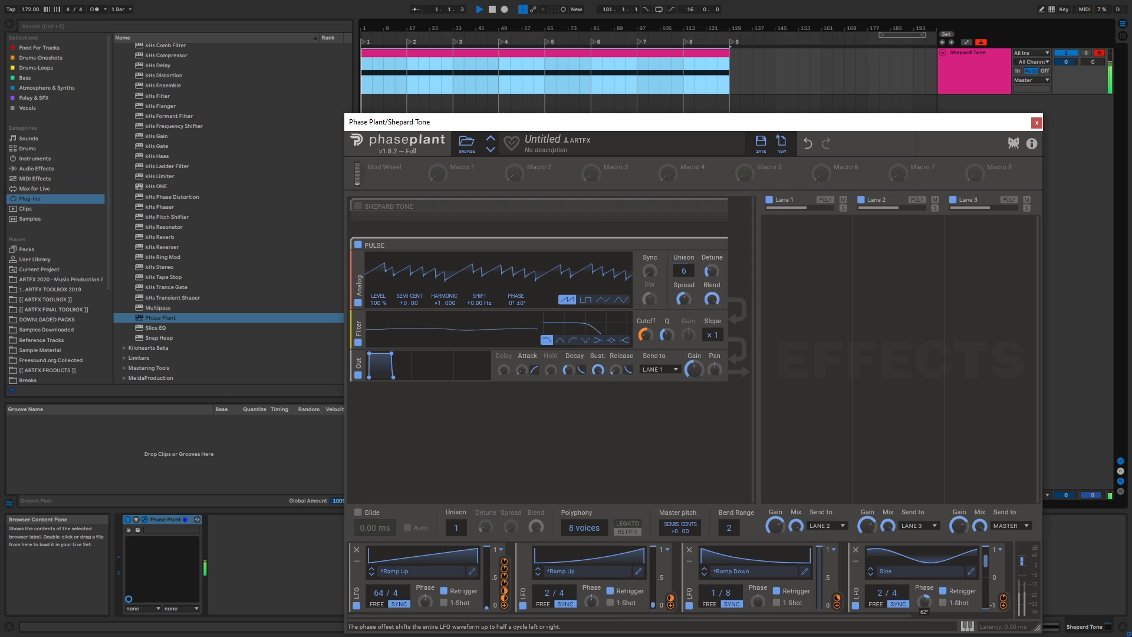
{"action": "key", "text": "space"}
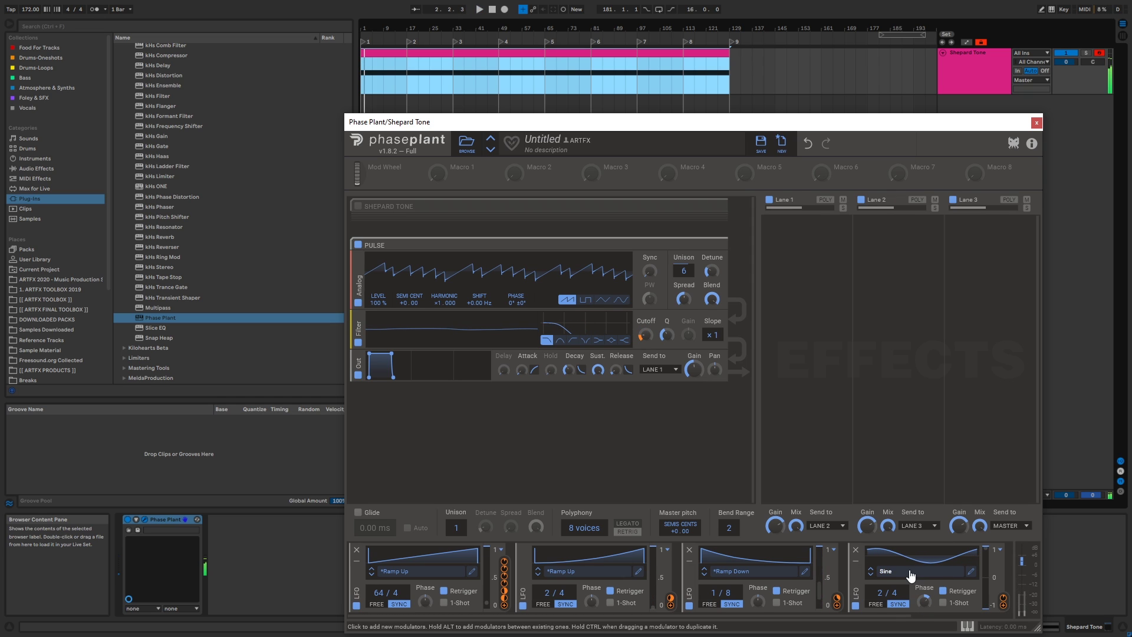
Reshape the fourth LFO's sine into a curve falling from 100% at the start to -100% at the cycle's end, with a sharp peak node.
{"action": "left_click", "coordinate": [971, 571]}
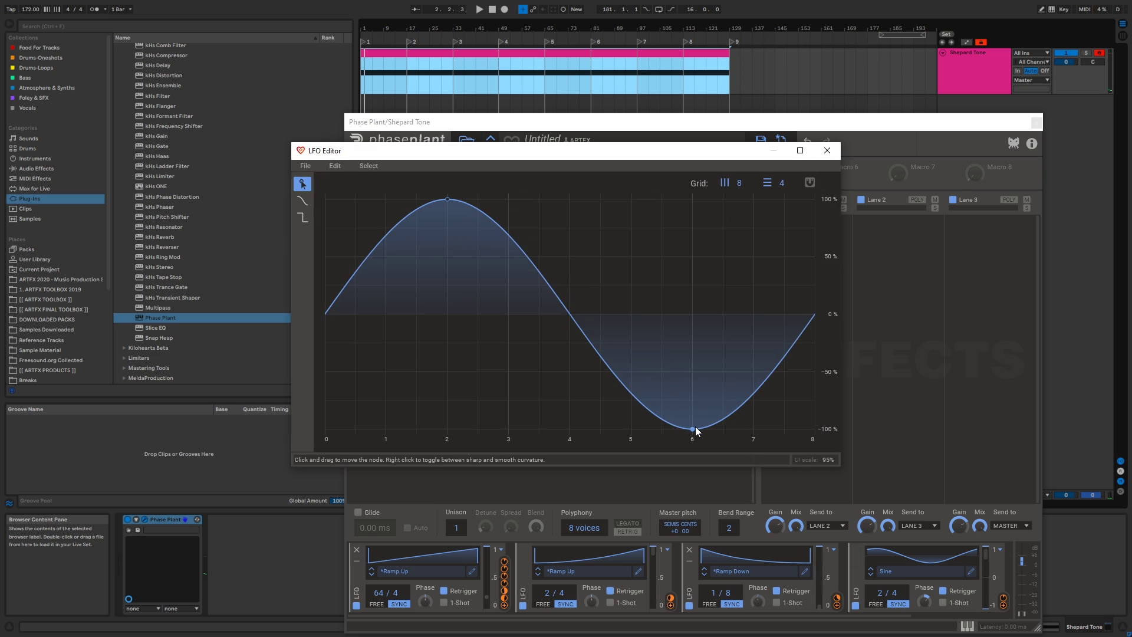
{"action": "left_click_drag", "start_coordinate": [696, 429], "coordinate": [811, 443]}
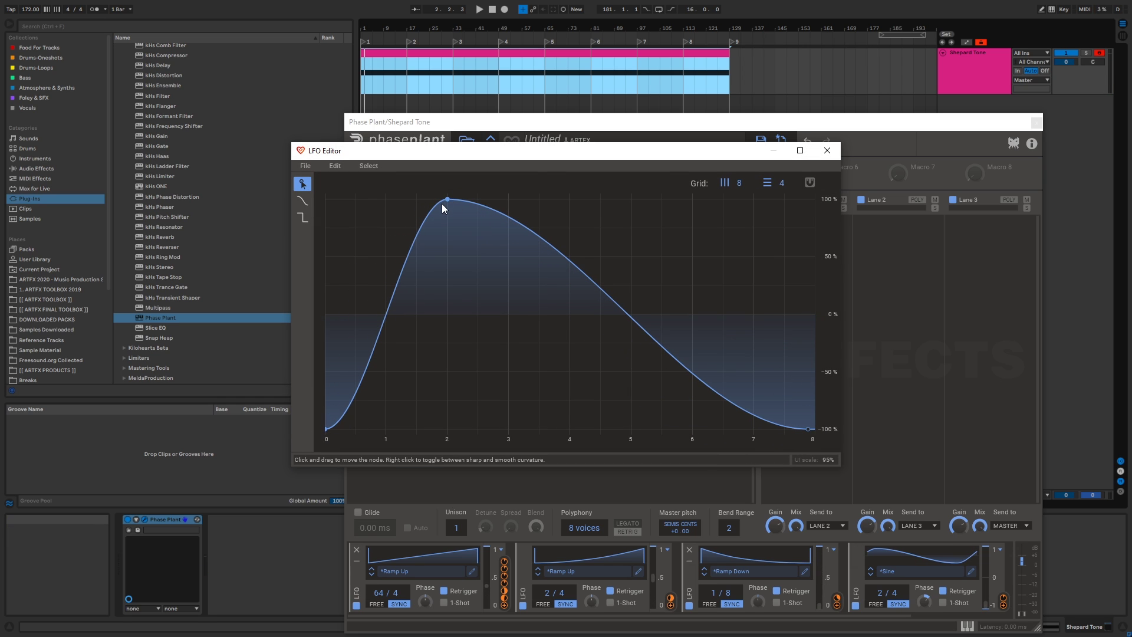
{"action": "left_click_drag", "start_coordinate": [440, 196], "coordinate": [390, 199]}
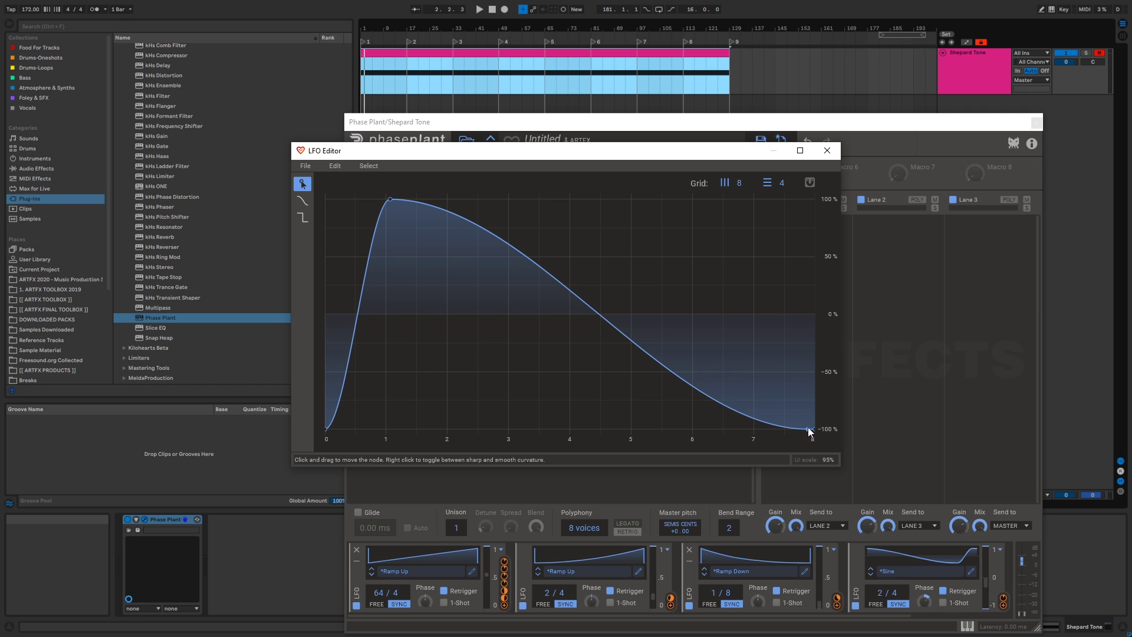
{"action": "mouse_move", "coordinate": [810, 433]}
{"action": "left_mouse_down"}
{"action": "mouse_move", "coordinate": [814, 396]}
{"action": "mouse_move", "coordinate": [814, 430]}
{"action": "left_mouse_up"}
{"action": "key", "text": "space"}
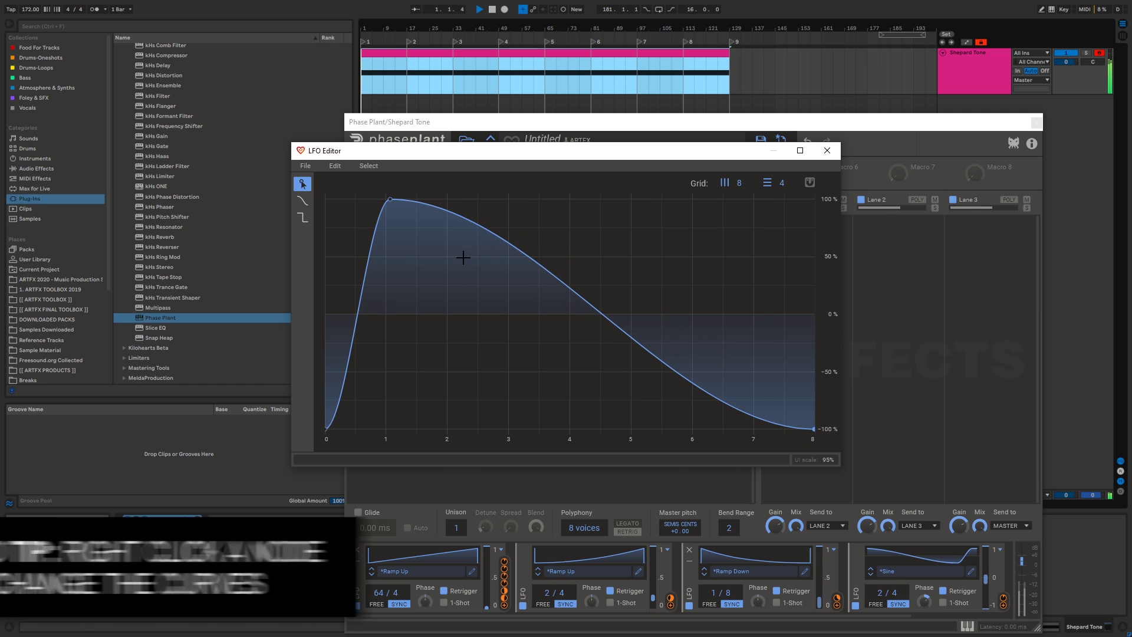
{"action": "right_click", "coordinate": [389, 200]}
{"action": "left_click_drag", "start_coordinate": [389, 200], "coordinate": [289, 154]}
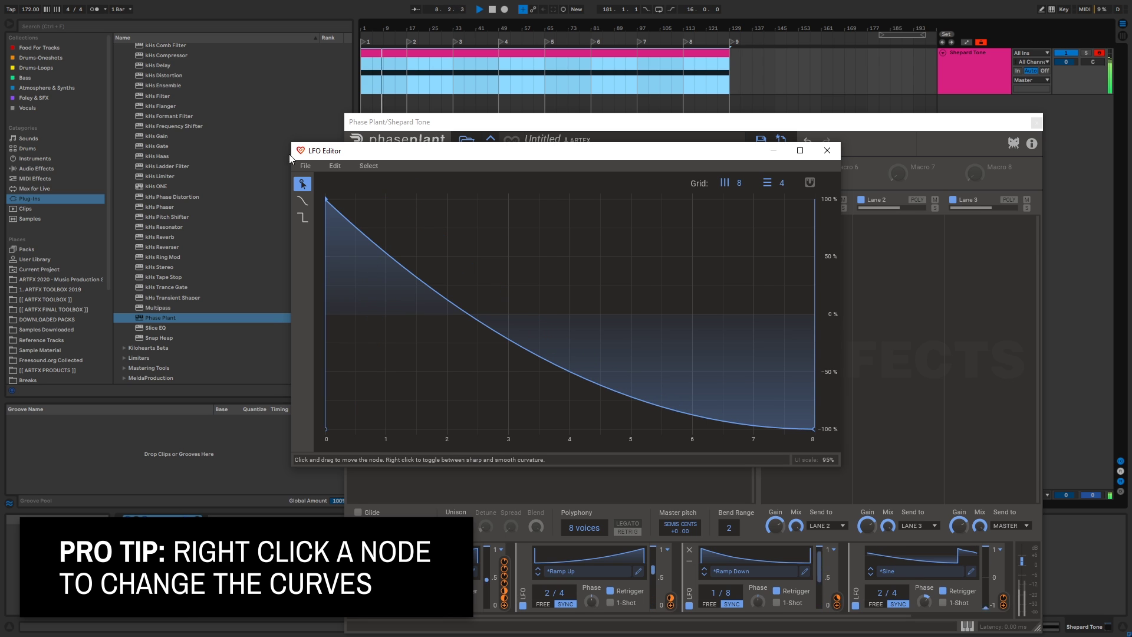
{"action": "key", "text": "space"}
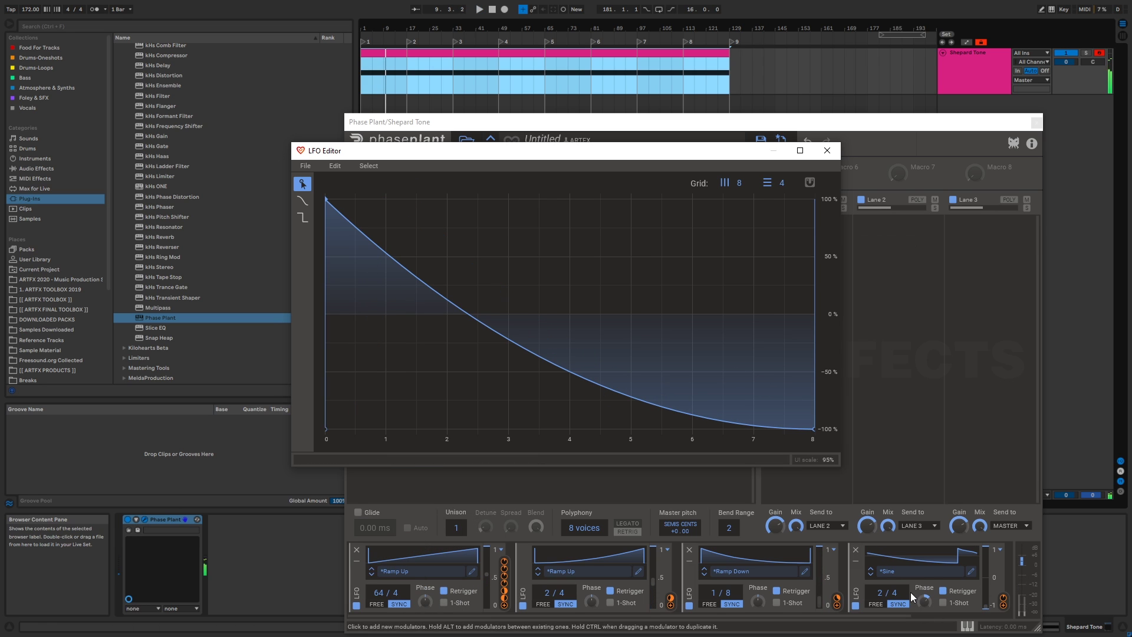
Reset the fourth LFO's phase offset and add a curve node at grid position 3, raised to just above 0%.
{"action": "left_click", "coordinate": [927, 603]}
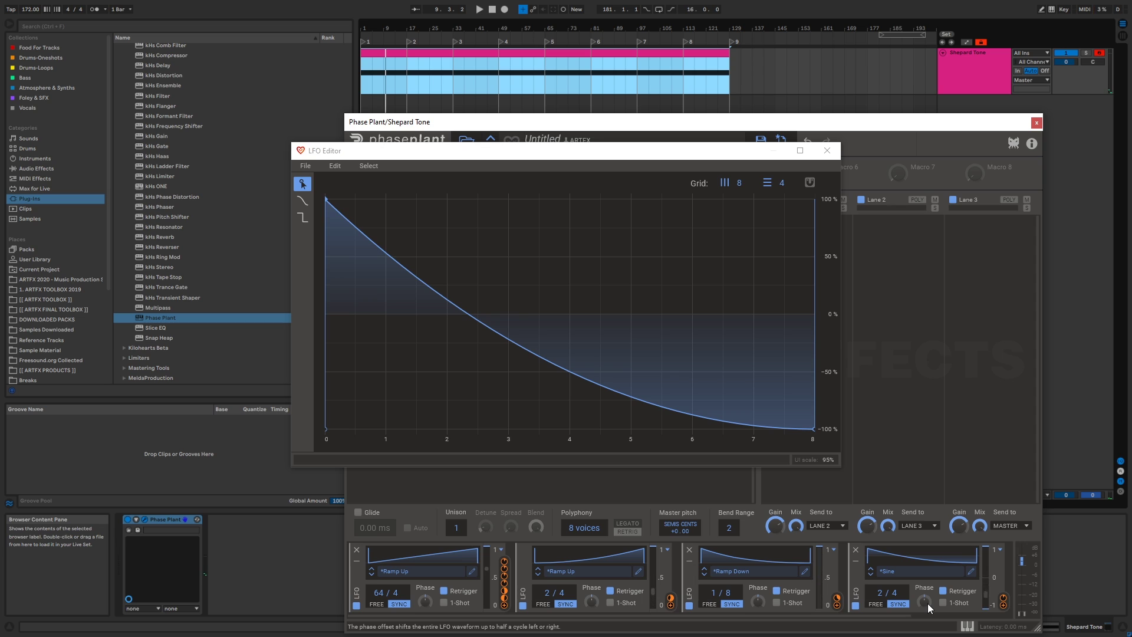
{"action": "key", "text": "space"}
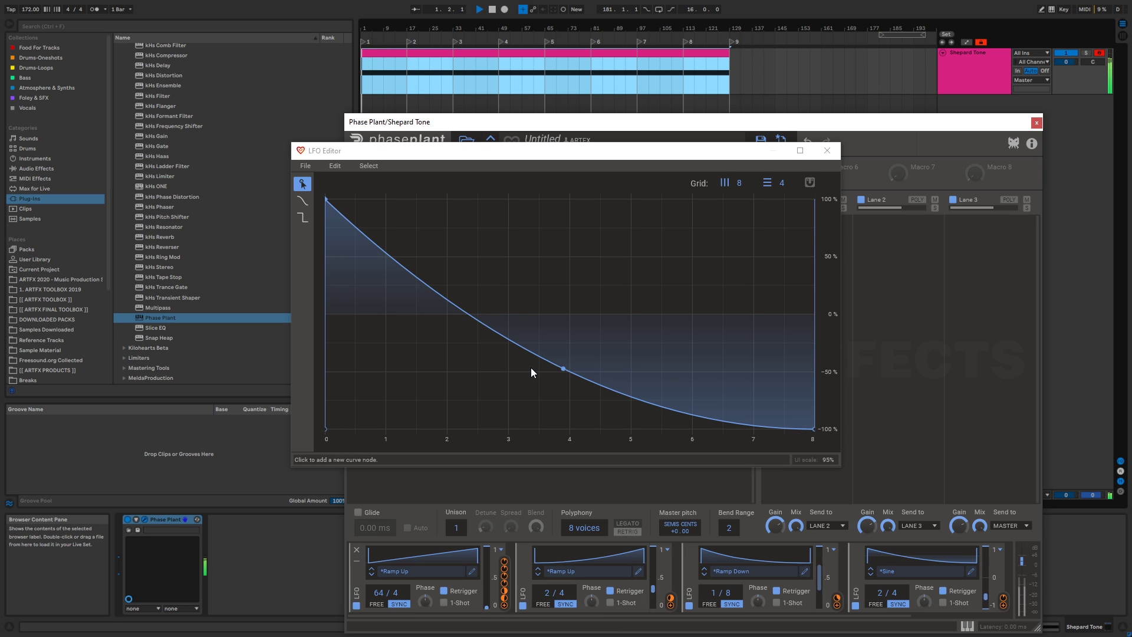
{"action": "left_click", "coordinate": [509, 339]}
{"action": "left_click_drag", "start_coordinate": [510, 334], "coordinate": [511, 300]}
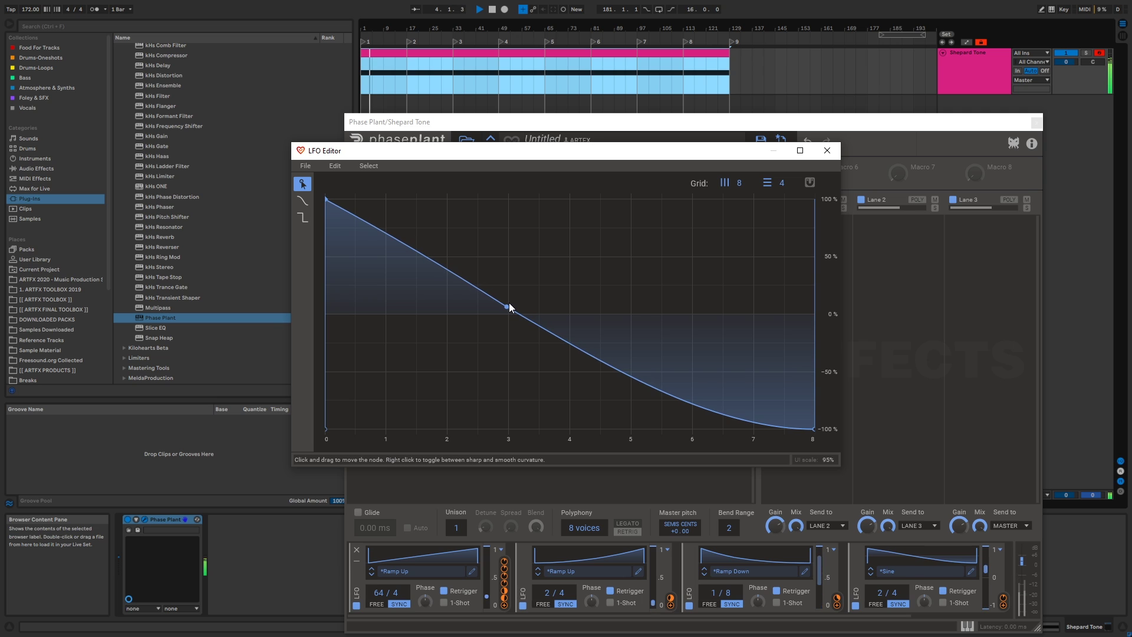
{"action": "left_click", "coordinate": [827, 151]}
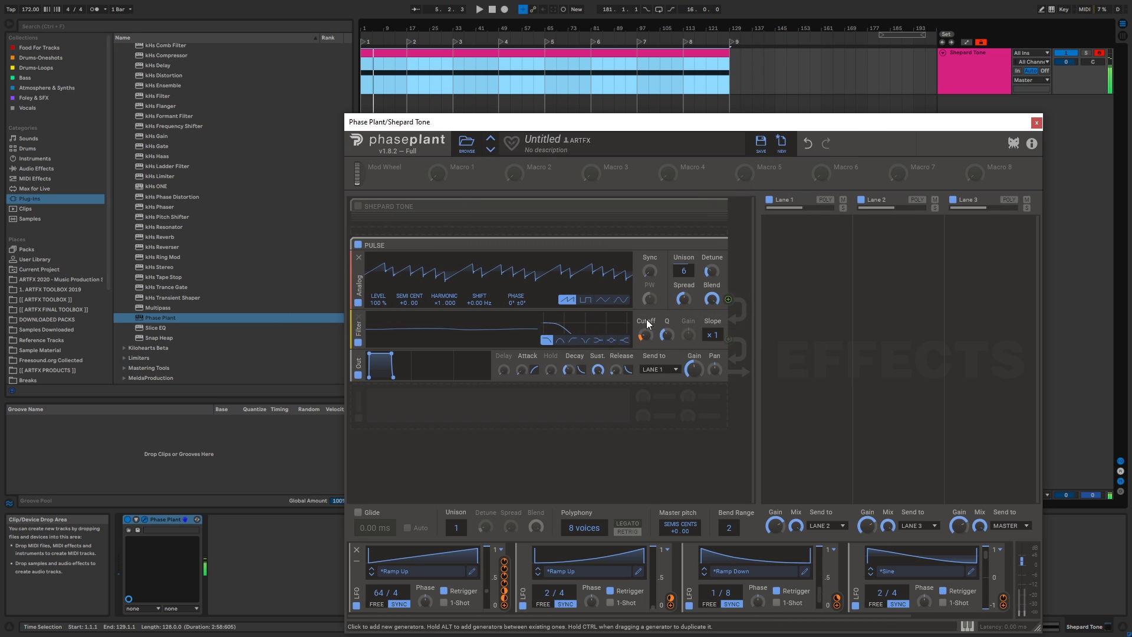
Add an Overdrive distortion module to the PULSE group, placed between its filter and its output.
{"action": "left_click", "coordinate": [575, 412]}
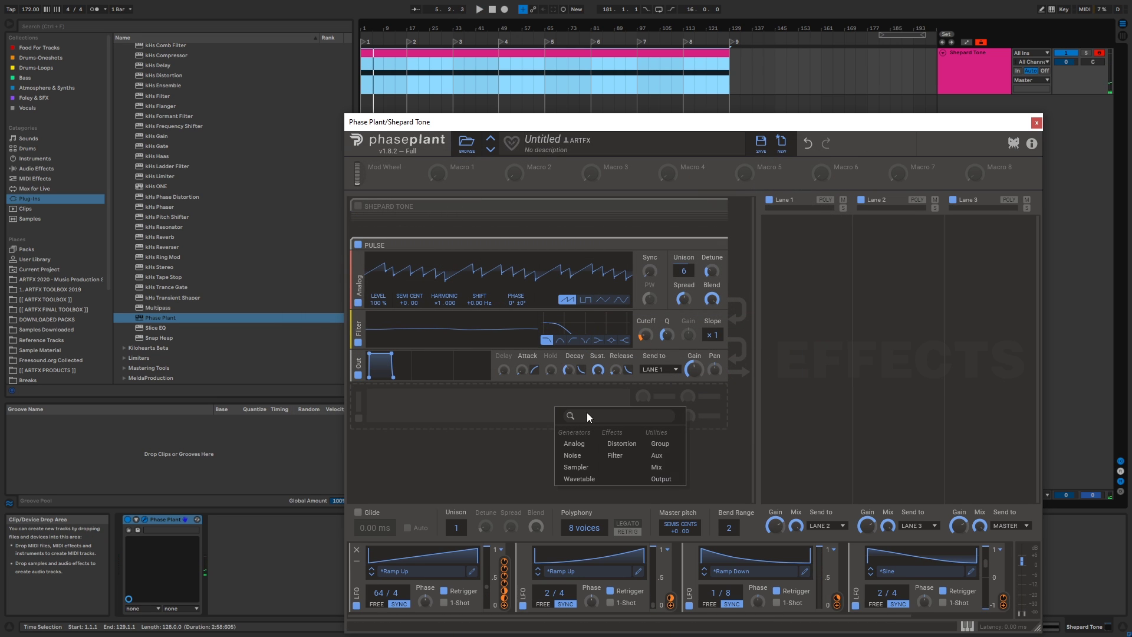
{"action": "left_click", "coordinate": [631, 449]}
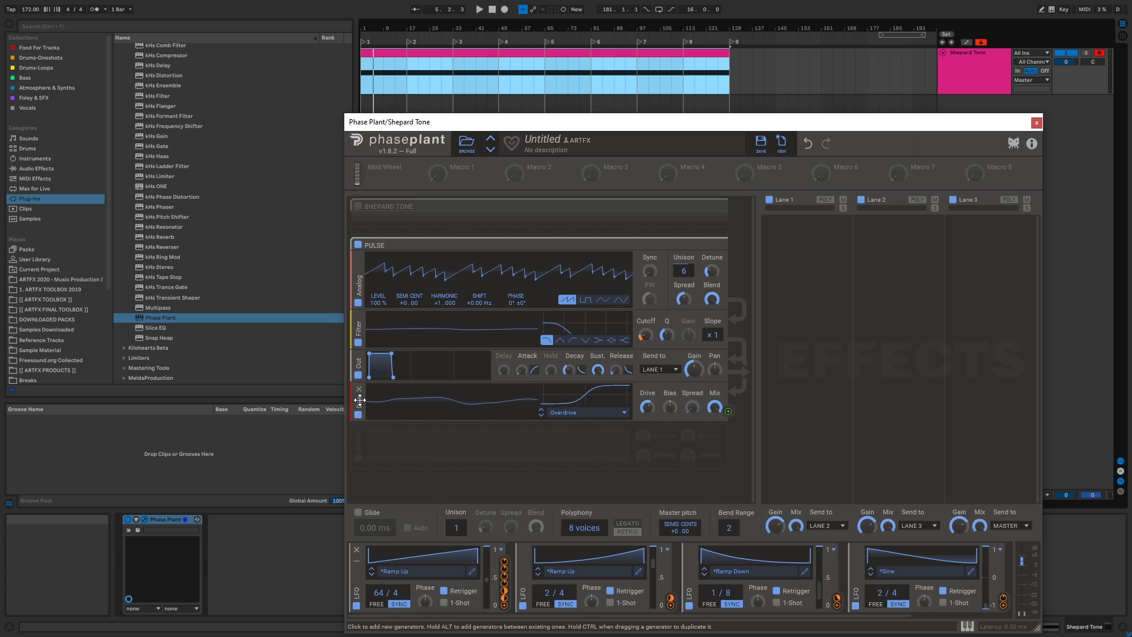
{"action": "left_click_drag", "start_coordinate": [647, 375], "coordinate": [647, 366]}
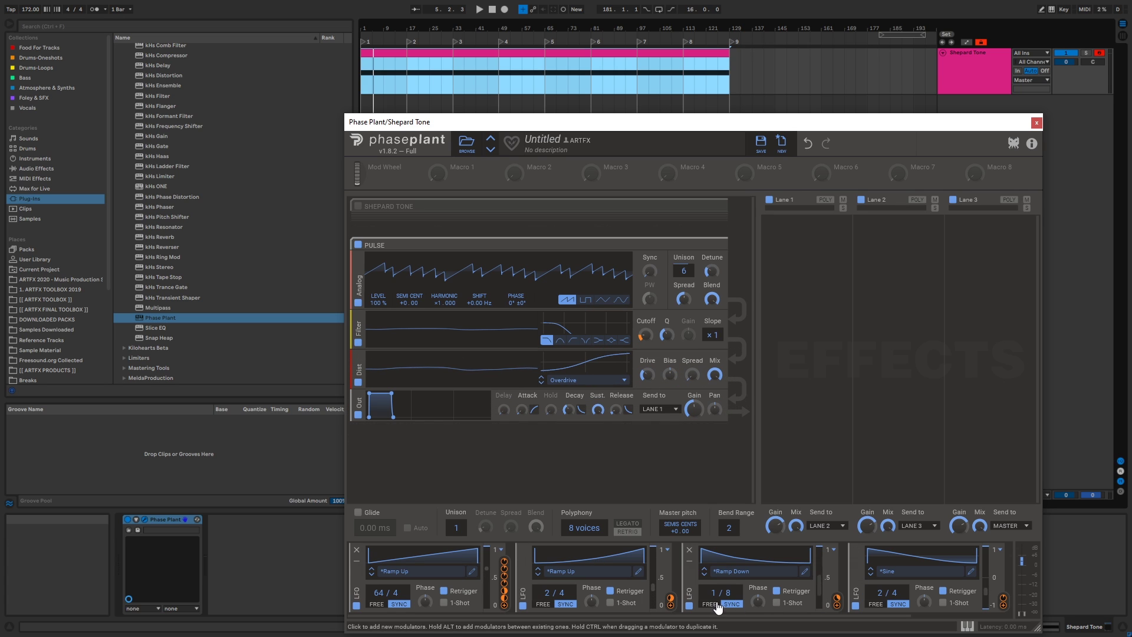
Assign the third LFO to the PULSE distortion's drive at about 18% depth and play the result.
{"action": "mouse_move", "coordinate": [837, 603]}
{"action": "left_mouse_down"}
{"action": "mouse_move", "coordinate": [641, 361]}
{"action": "mouse_move", "coordinate": [647, 376]}
{"action": "left_mouse_up"}
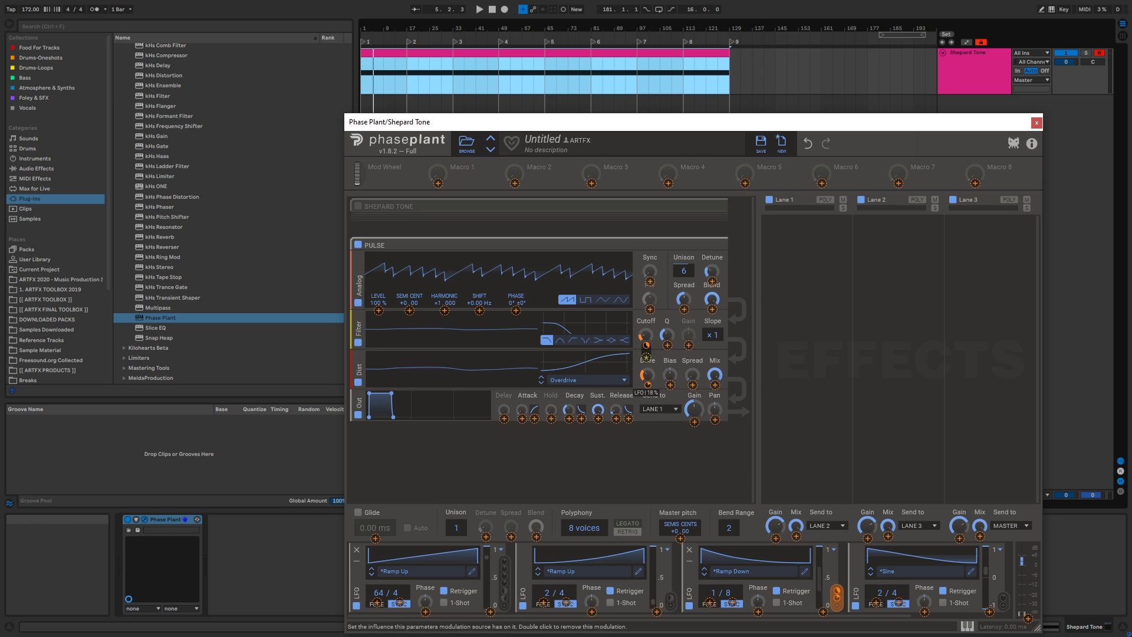
{"action": "key", "text": "space"}
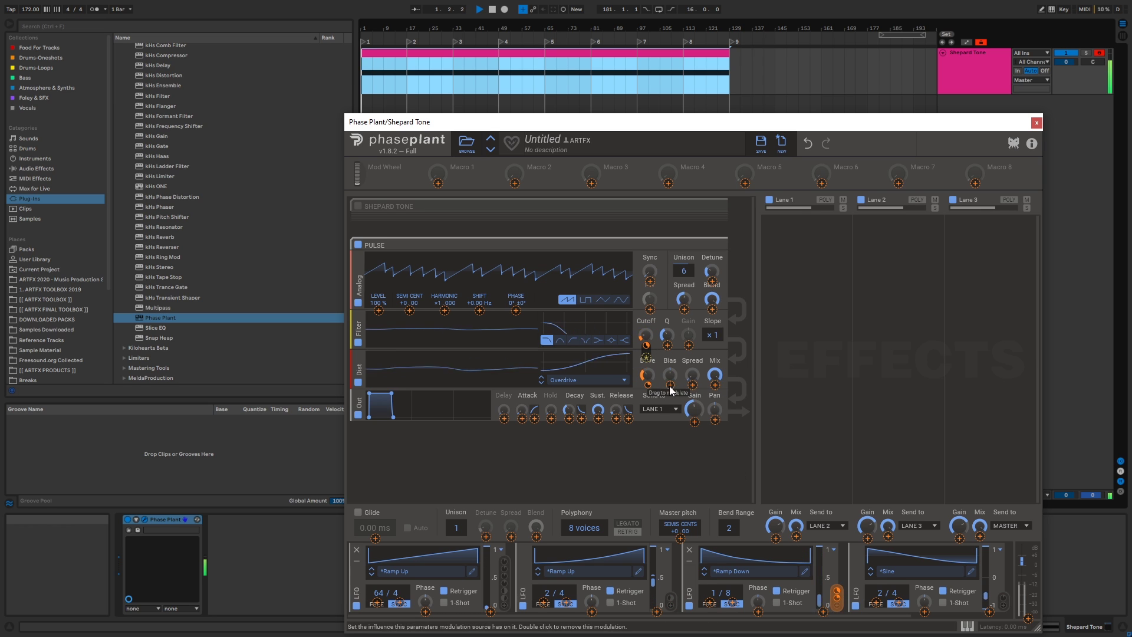
{"action": "left_click", "coordinate": [716, 375]}
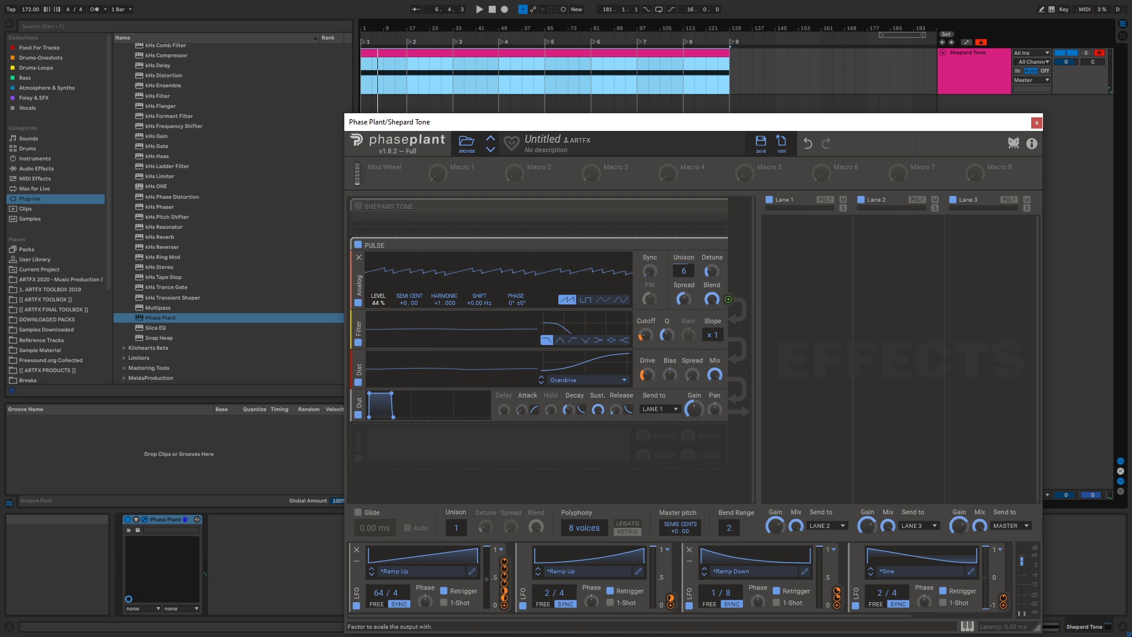
Lower the PULSE oscillator's level to 44%, modulate it with the third LFO and listen to the pulse.
{"action": "left_click_drag", "start_coordinate": [833, 606], "coordinate": [378, 291]}
{"action": "key", "text": "space"}
{"action": "key", "text": "space"}
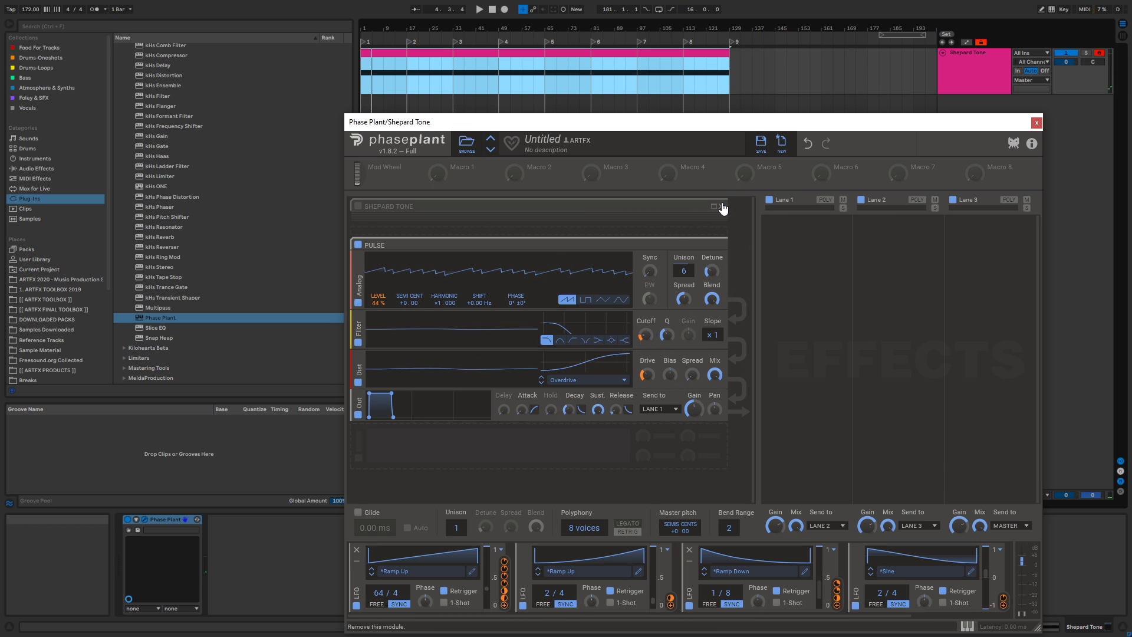
Expand and re-enable the SHEPARD TONE group, and send the PULSE group's output to Lane 2.
{"action": "left_click", "coordinate": [718, 207]}
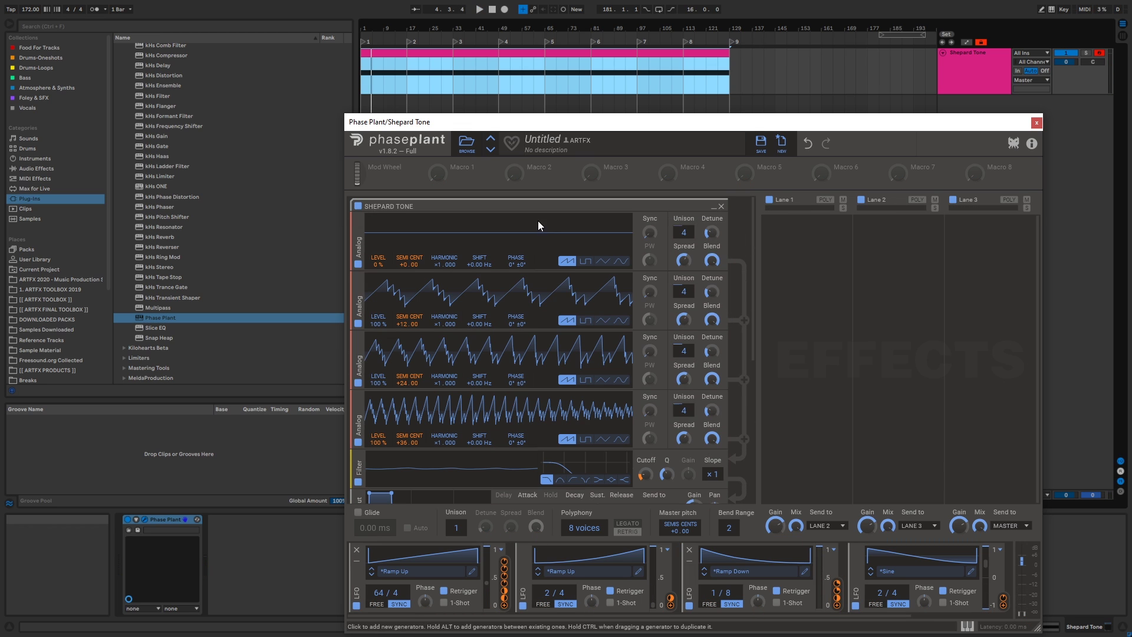
{"action": "scroll", "coordinate": [563, 420], "scroll_direction": "down", "scroll_amount": 4}
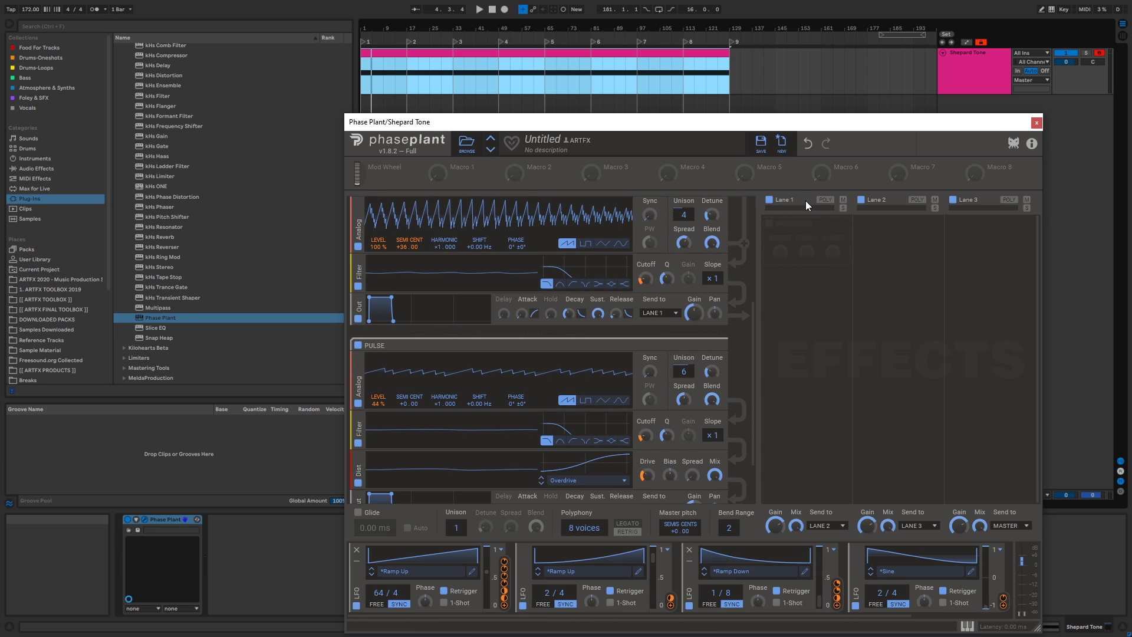
{"action": "scroll", "coordinate": [692, 347], "scroll_direction": "down", "scroll_amount": 1}
{"action": "left_click", "coordinate": [659, 439]}
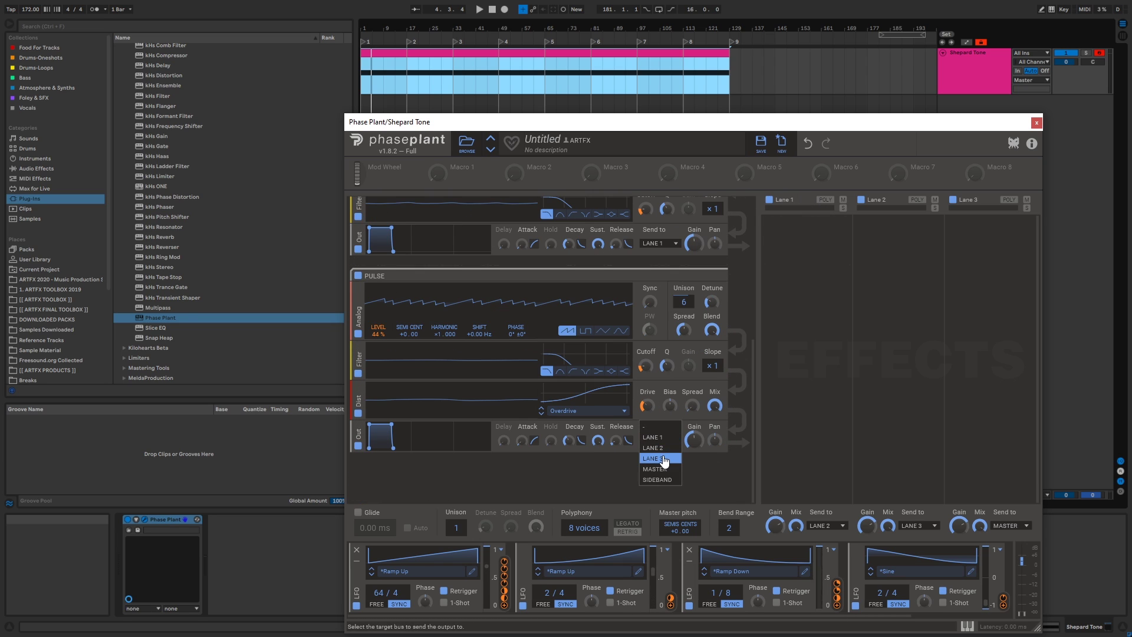
{"action": "left_click", "coordinate": [659, 448]}
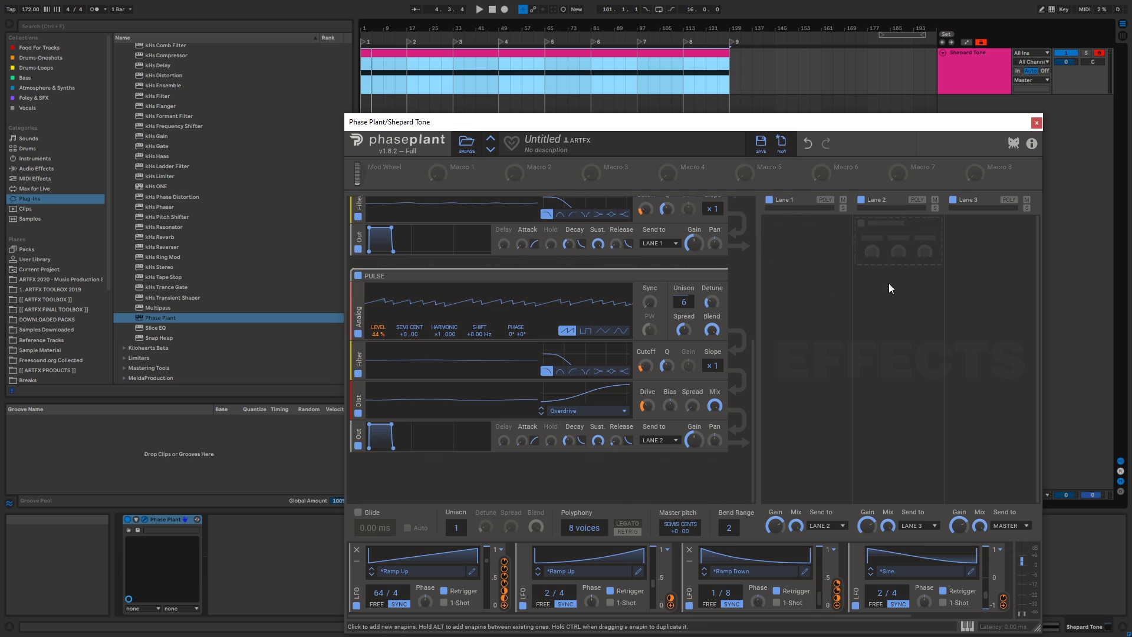
Route Lane 1's output to Lane 3 and solo Lane 2 to audition the pulse alone.
{"action": "left_click", "coordinate": [828, 527]}
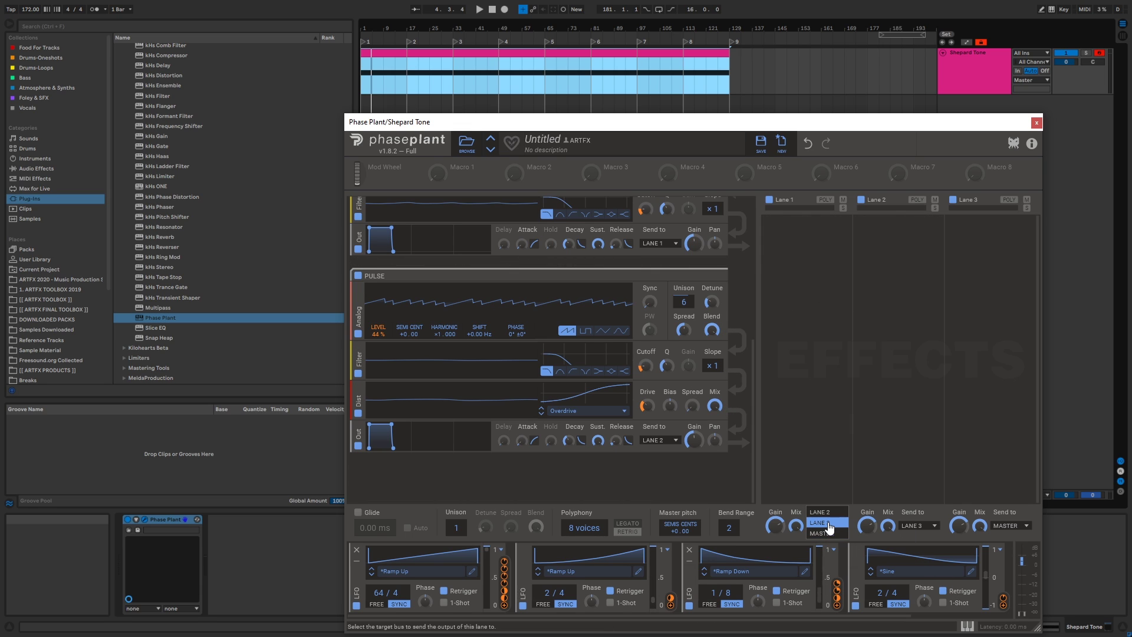
{"action": "left_click", "coordinate": [827, 527]}
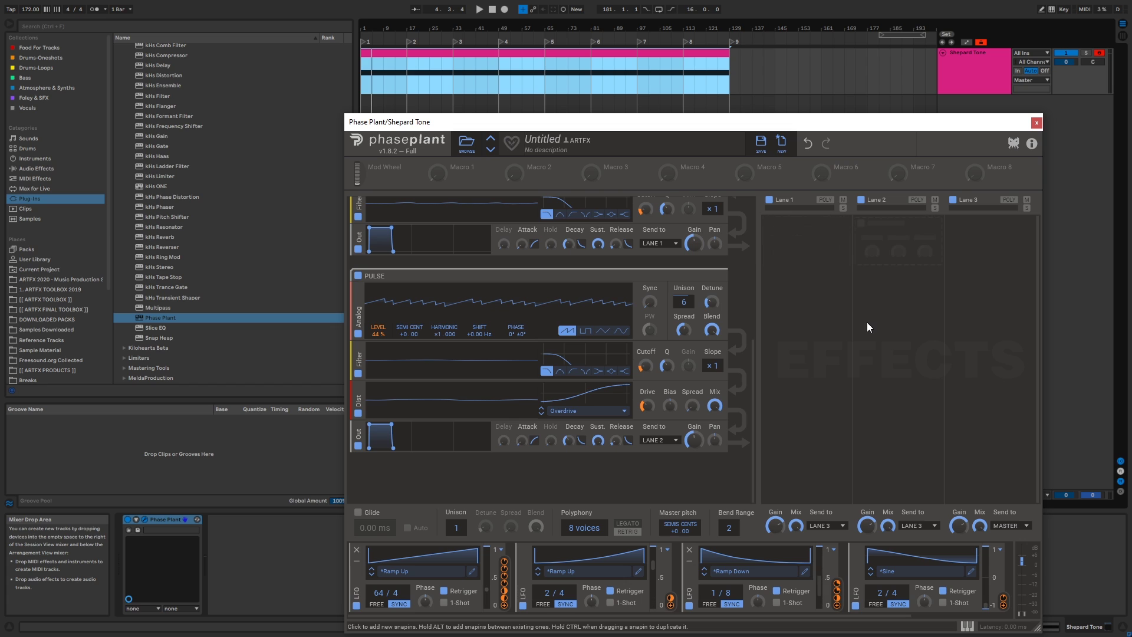
{"action": "left_click", "coordinate": [935, 207]}
{"action": "key", "text": "space"}
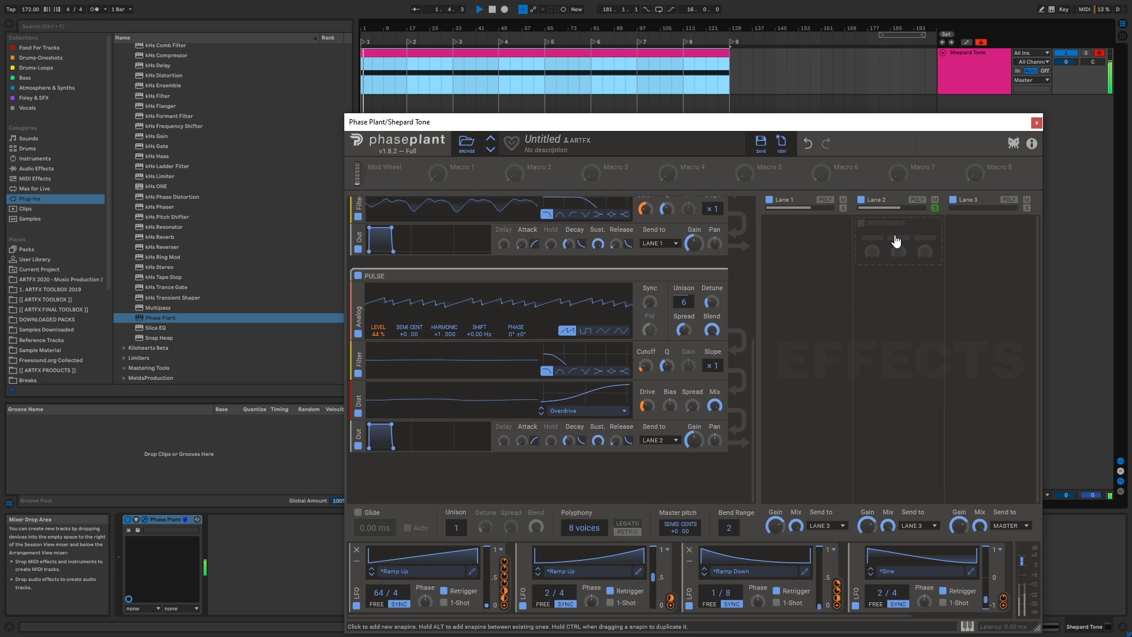
{"action": "key", "text": "space"}
Add a Distortion effect to Lane 2 and play the pulse through it.
{"action": "left_click", "coordinate": [891, 242]}
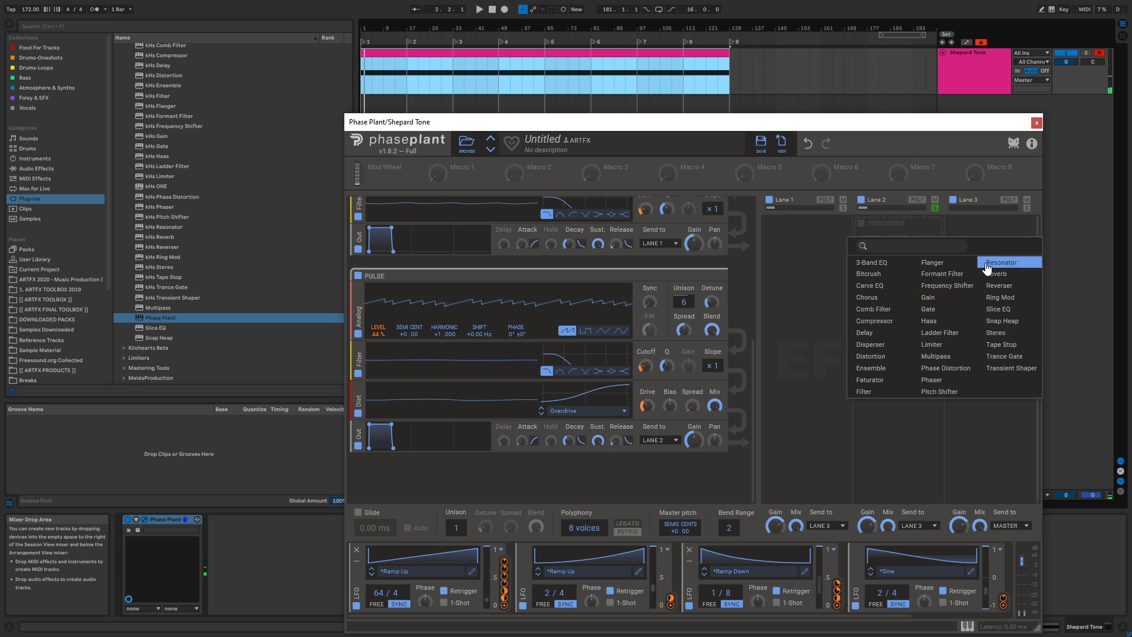
{"action": "left_click", "coordinate": [871, 356]}
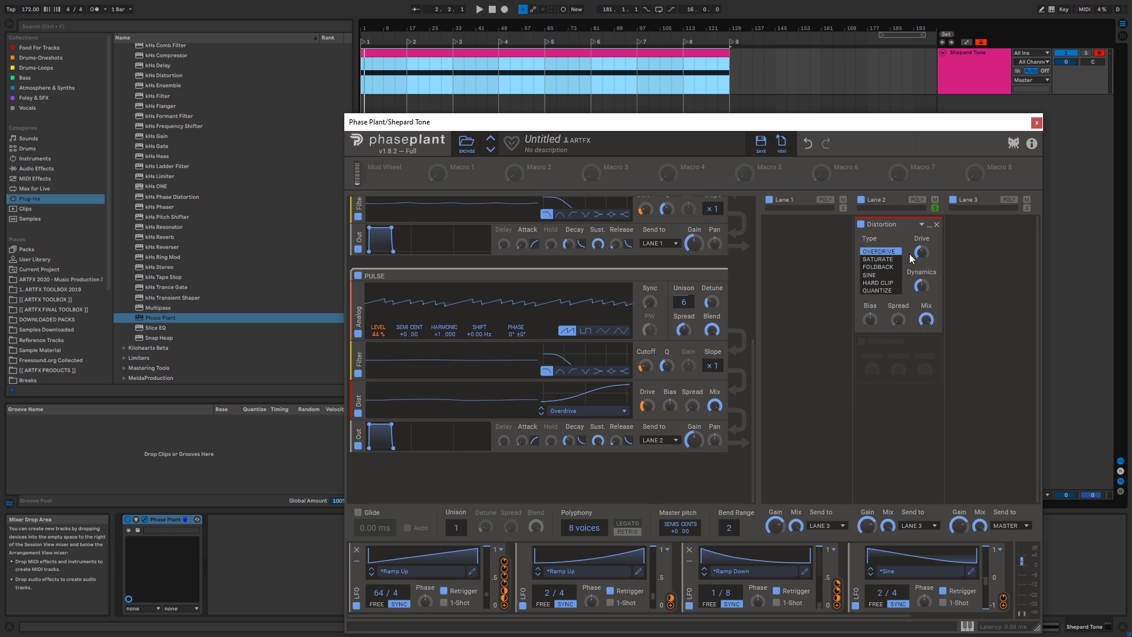
{"action": "key", "text": "space"}
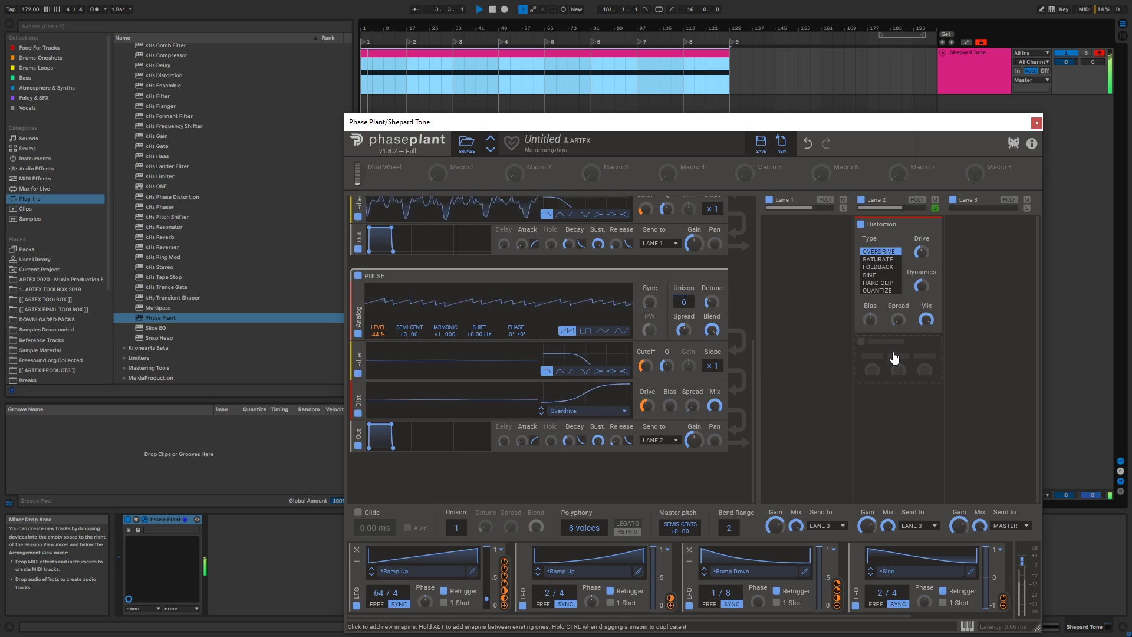
{"action": "key", "text": "space"}
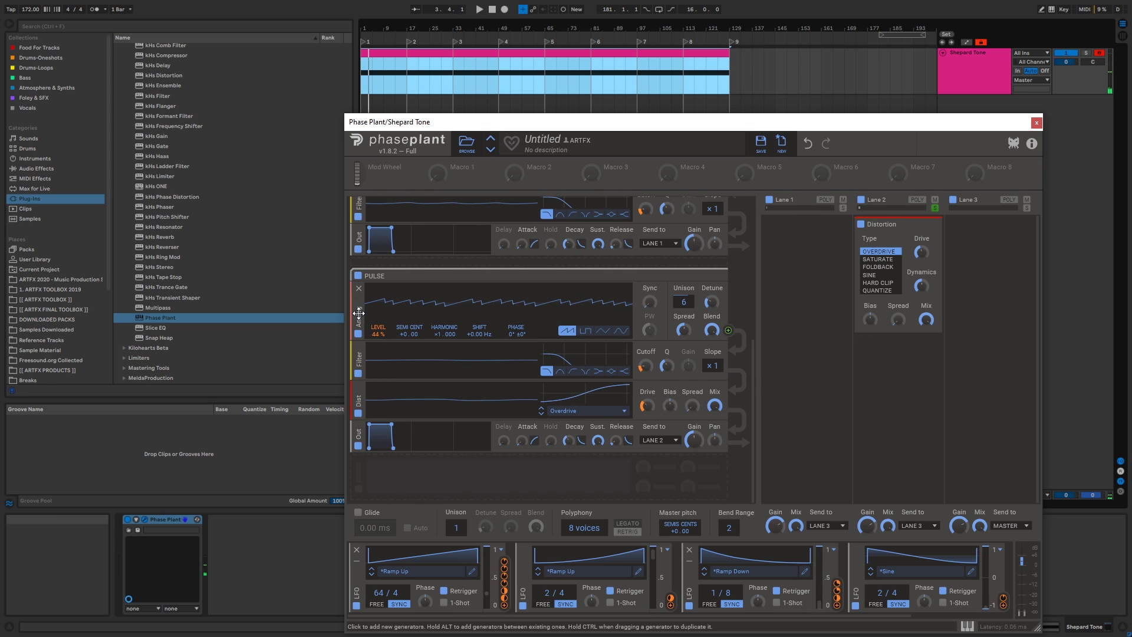
Duplicate the PULSE group's analog oscillator, tune the copy up 12 semitones and play the layered pulse.
{"action": "left_click_drag", "start_coordinate": [359, 313], "coordinate": [519, 339]}
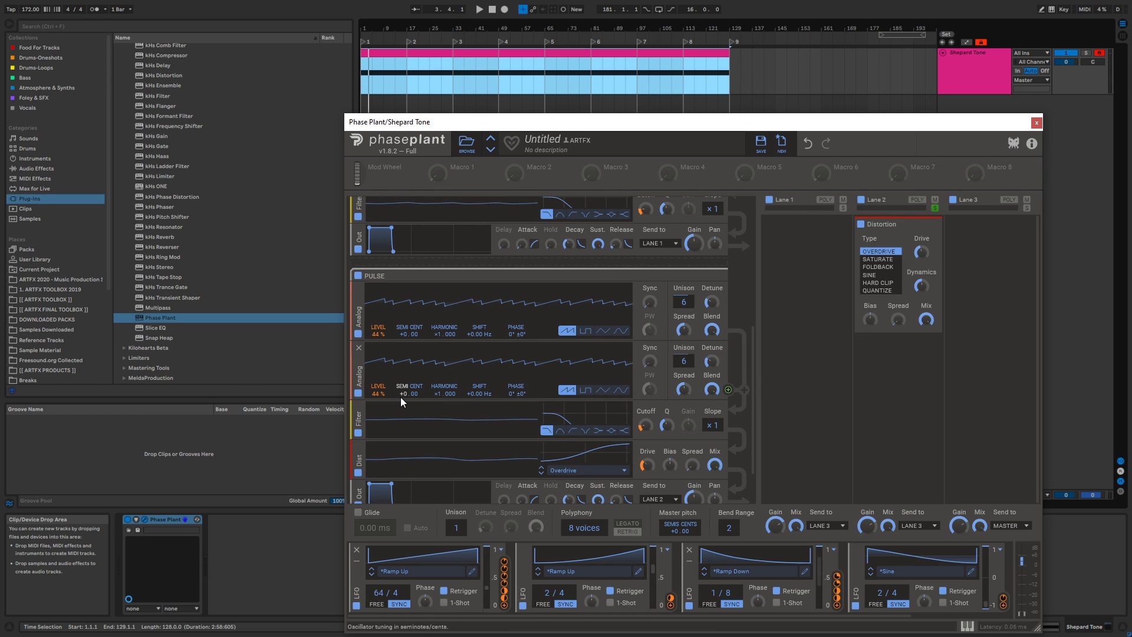
{"action": "left_click_drag", "start_coordinate": [401, 397], "coordinate": [401, 368]}
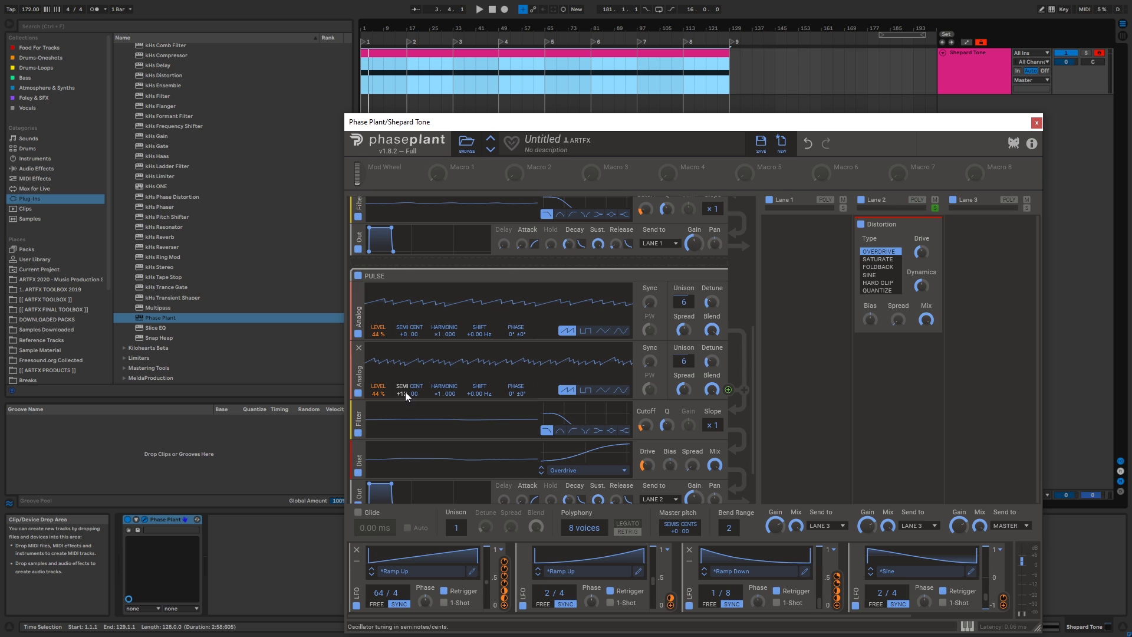
{"action": "key", "text": "space"}
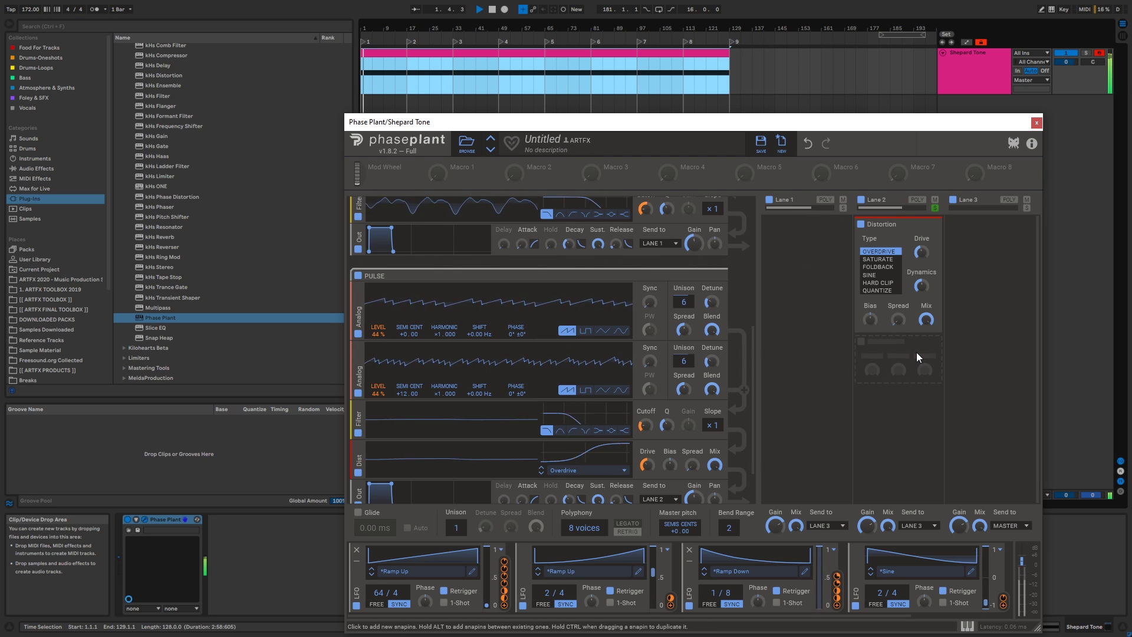
Lower the level of the PULSE group's +12 semitone oscillator to 4% and play the result.
{"action": "key", "text": "space"}
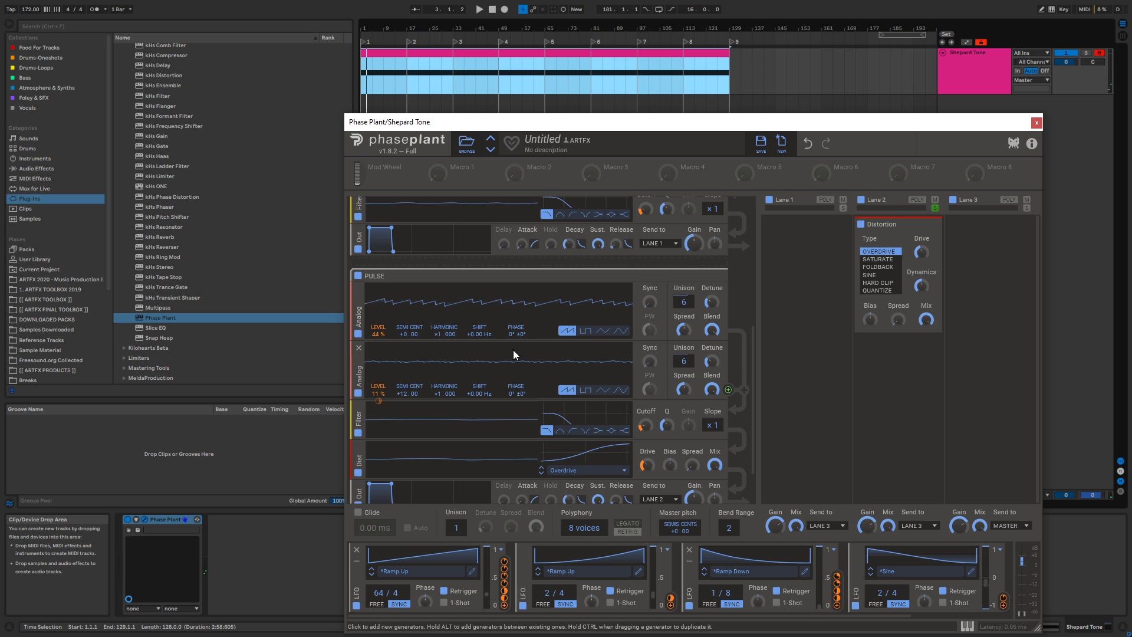
{"action": "key", "text": "space"}
{"action": "left_click_drag", "start_coordinate": [378, 395], "coordinate": [378, 412]}
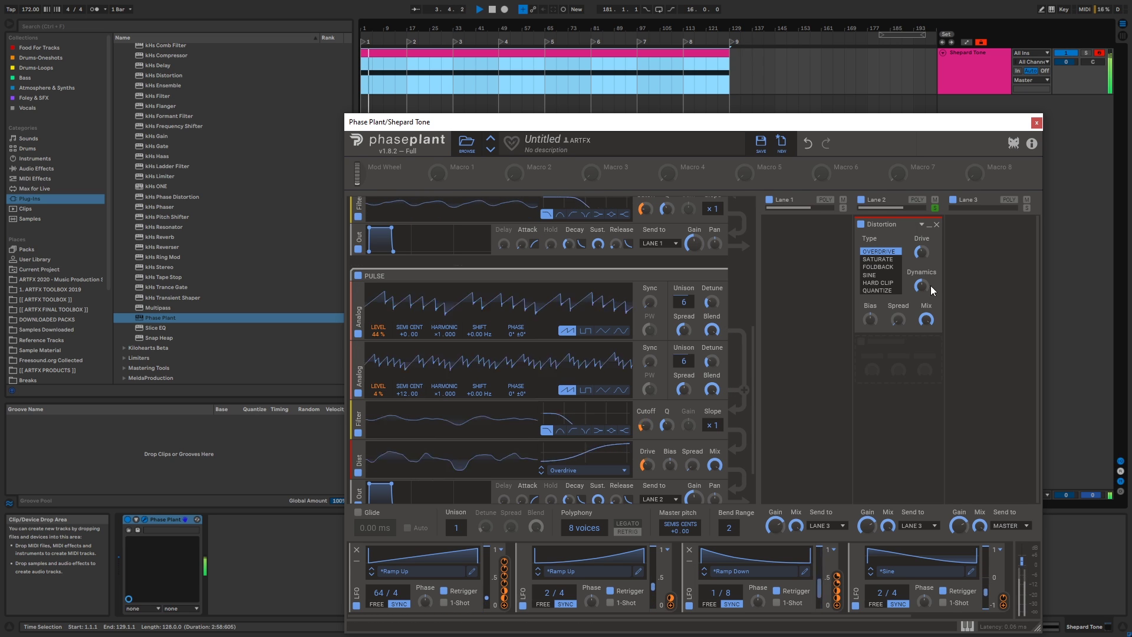
{"action": "key", "text": "space"}
Add a Reverb effect to Lane 3, take Lane 2 off solo and mute Lane 1.
{"action": "left_click", "coordinate": [884, 352]}
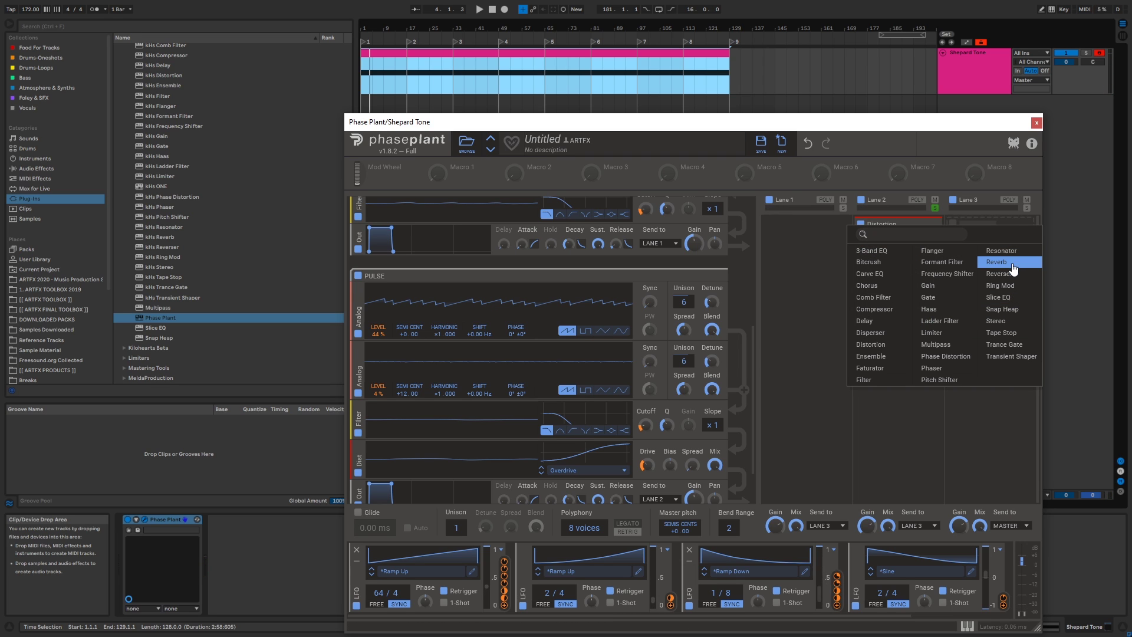
{"action": "left_click", "coordinate": [996, 262]}
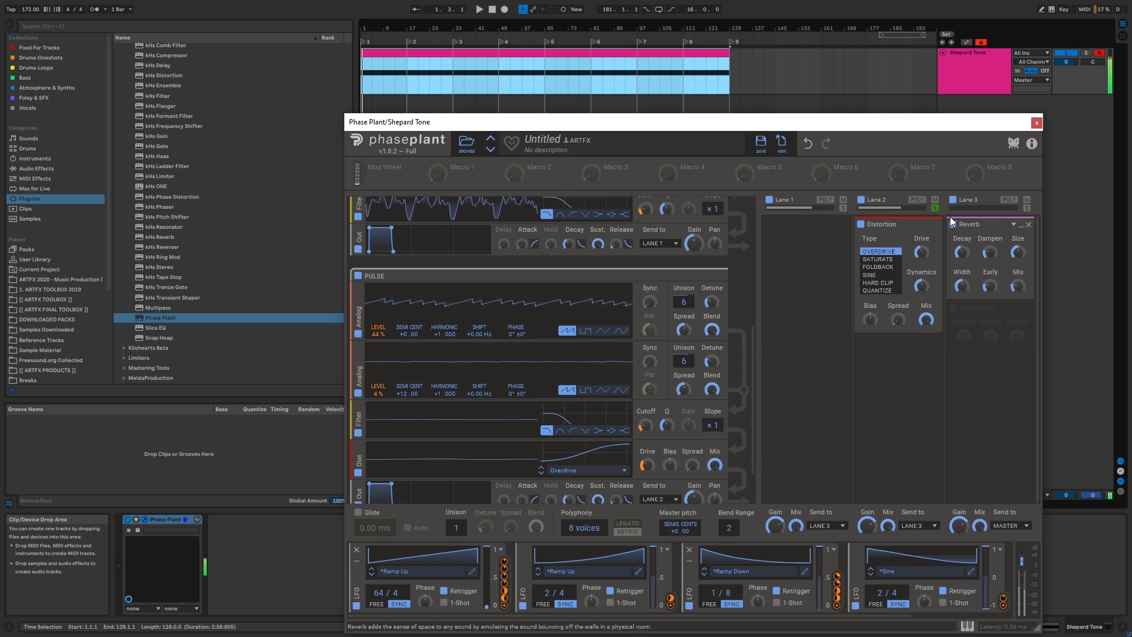
{"action": "left_click", "coordinate": [937, 209]}
{"action": "left_click", "coordinate": [843, 199]}
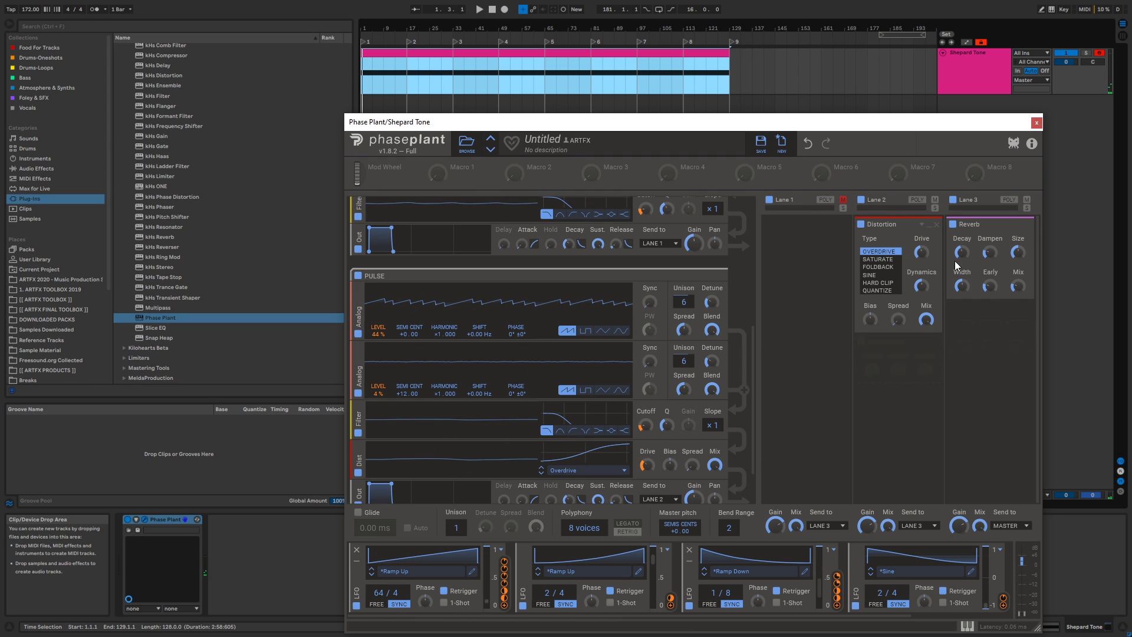
Set the reverb's dampening to about 49.8 dB/s and its decay to about 1.77 s while the pulse plays.
{"action": "key", "text": "space"}
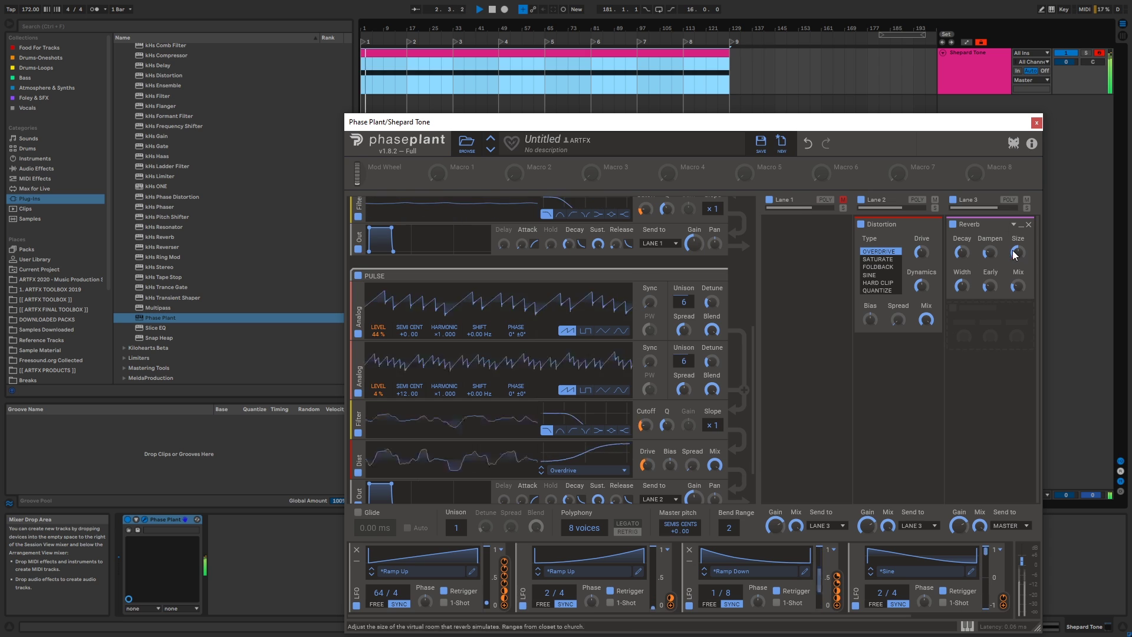
{"action": "mouse_move", "coordinate": [990, 252]}
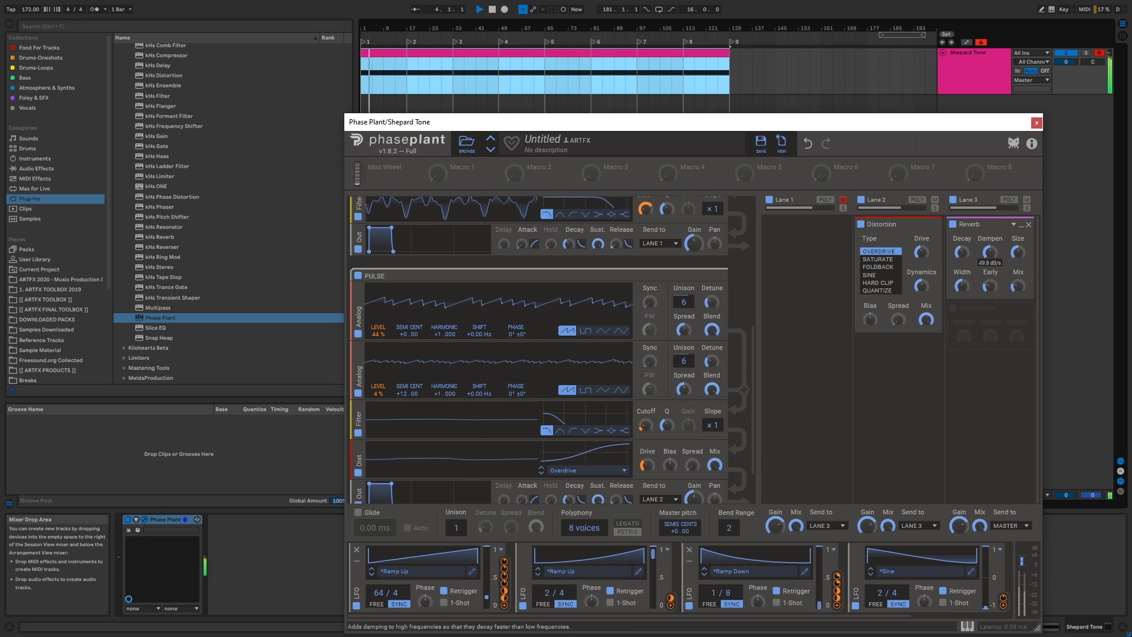
{"action": "mouse_move", "coordinate": [961, 264]}
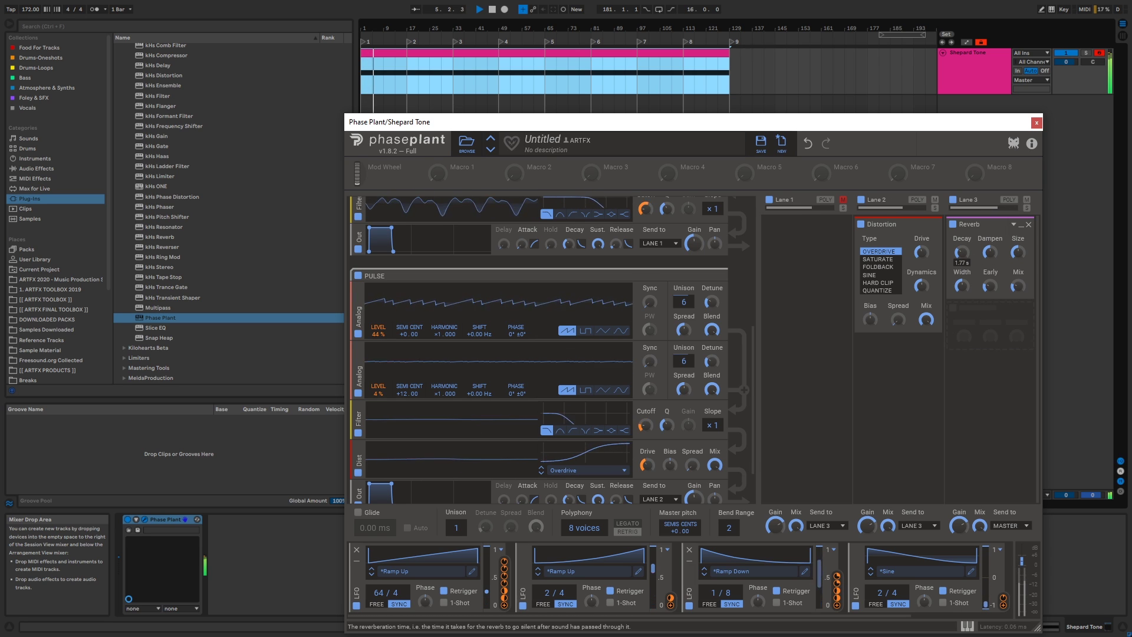
{"action": "key", "text": "space"}
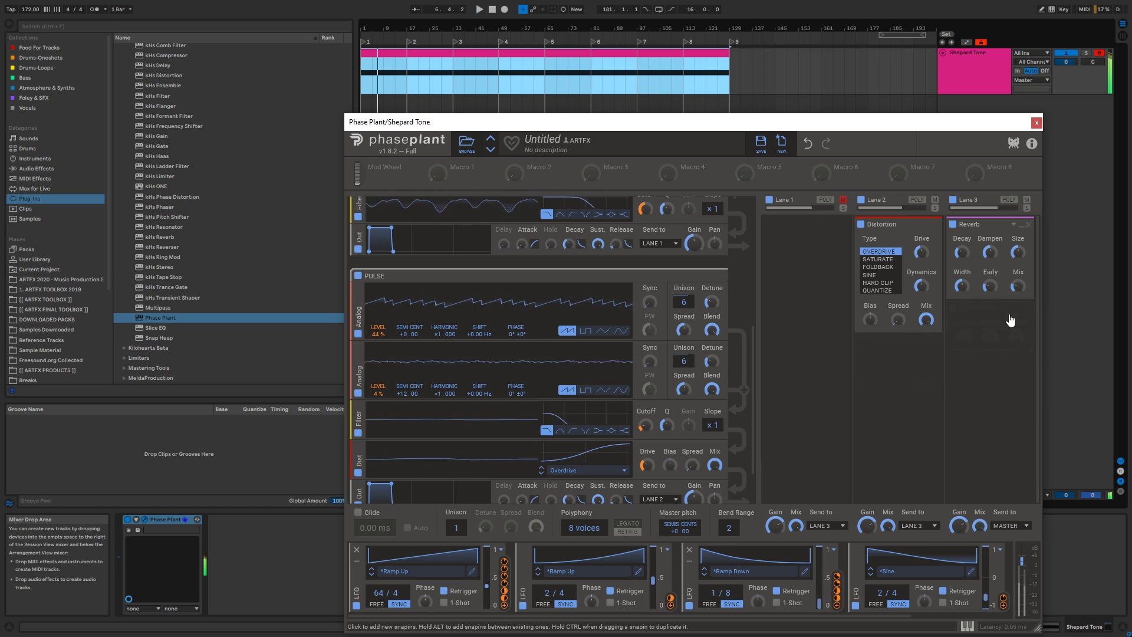
Modulate the reverb's Mix with the Ramp Down LFO by a negative amount and play the pulse through it.
{"action": "left_click", "coordinate": [836, 606]}
{"action": "left_click_drag", "start_coordinate": [1019, 297], "coordinate": [1019, 324]}
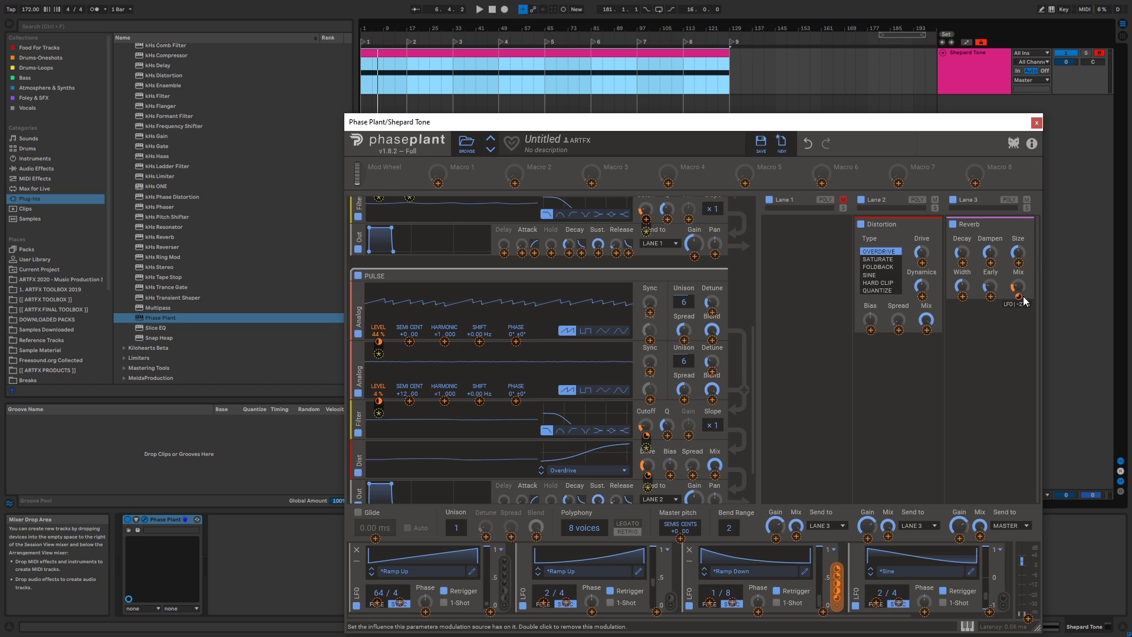
{"action": "key", "text": "space"}
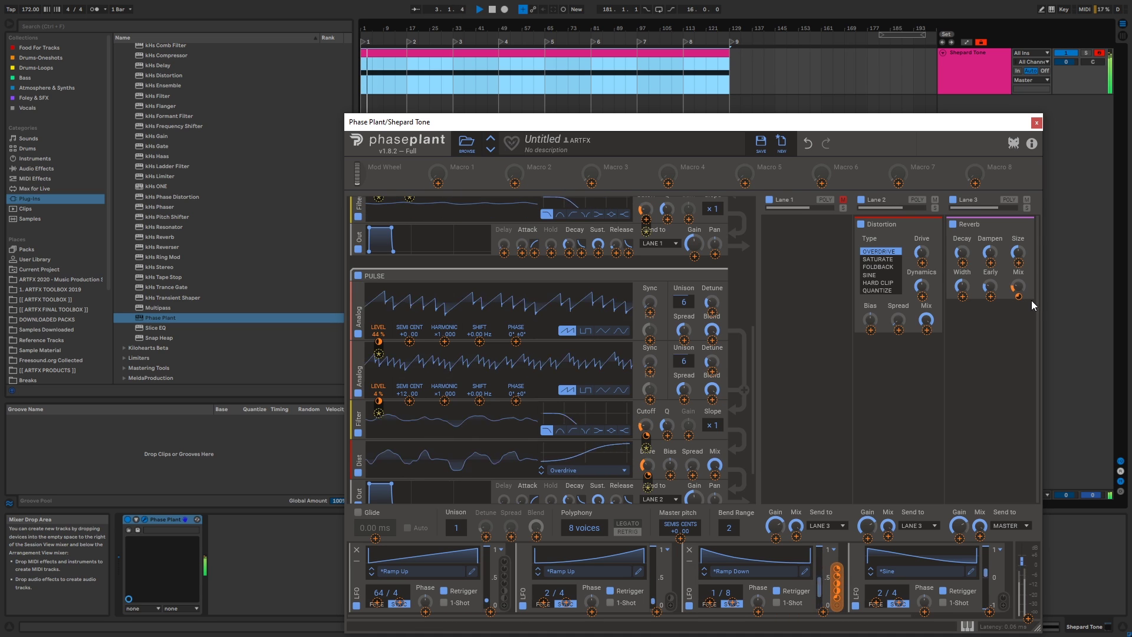
{"action": "left_click", "coordinate": [992, 337]}
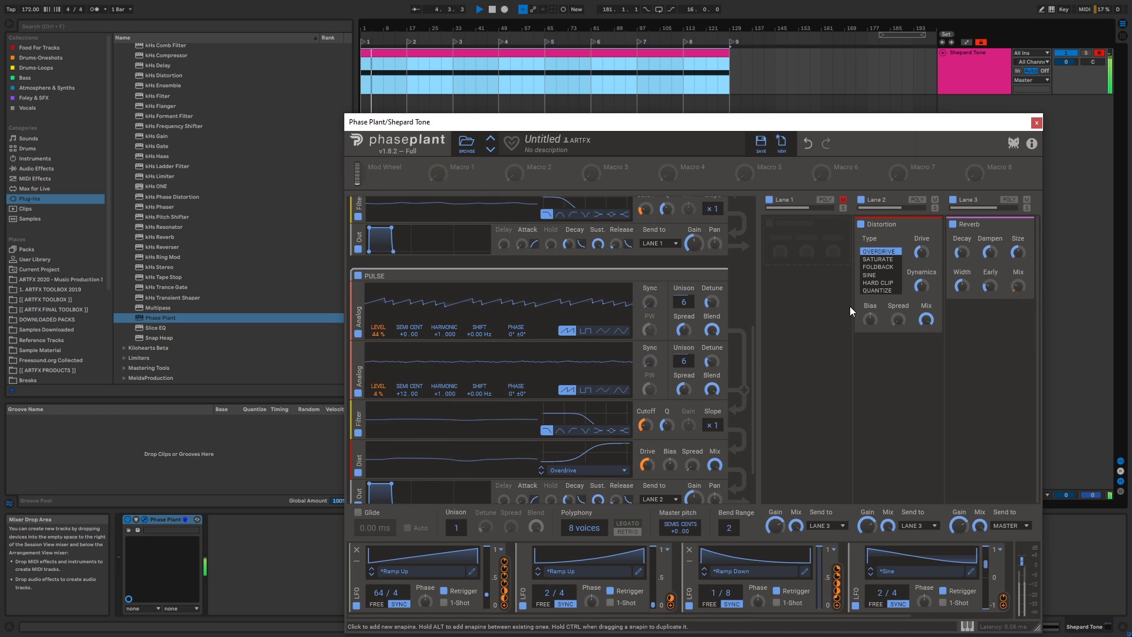
{"action": "key", "text": "space"}
Unmute Lane 1, mute Lane 2 and play the SHEPARD TONE group on its own.
{"action": "left_click", "coordinate": [843, 199]}
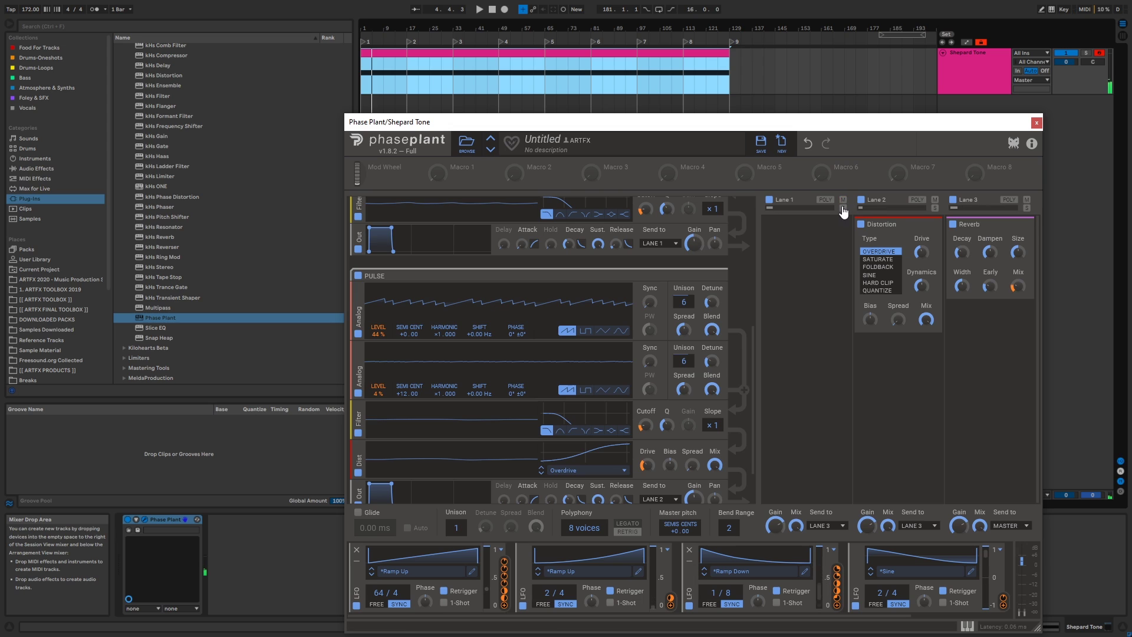
{"action": "left_click", "coordinate": [844, 207]}
{"action": "key", "text": "space"}
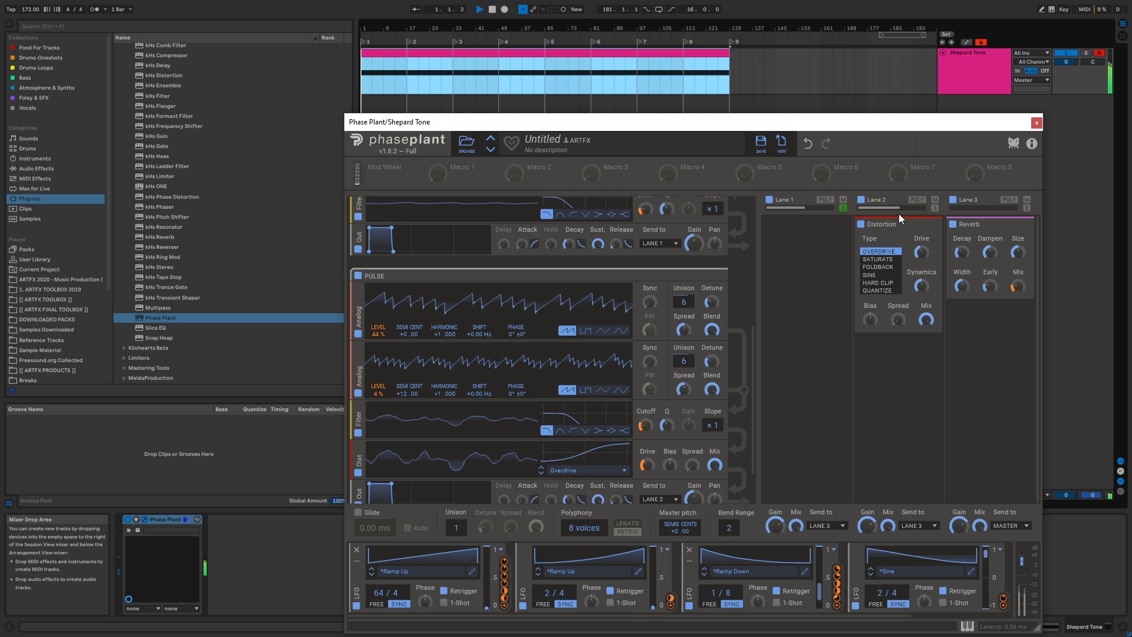
{"action": "key", "text": "space"}
{"action": "left_click", "coordinate": [844, 208]}
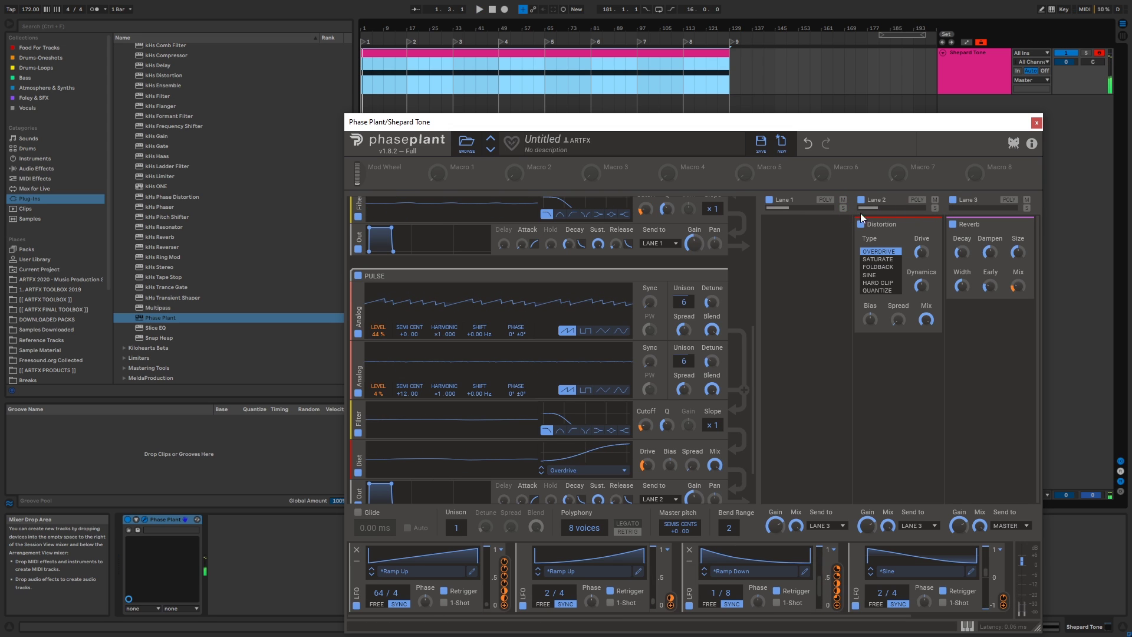
{"action": "left_click", "coordinate": [934, 201]}
{"action": "key", "text": "space"}
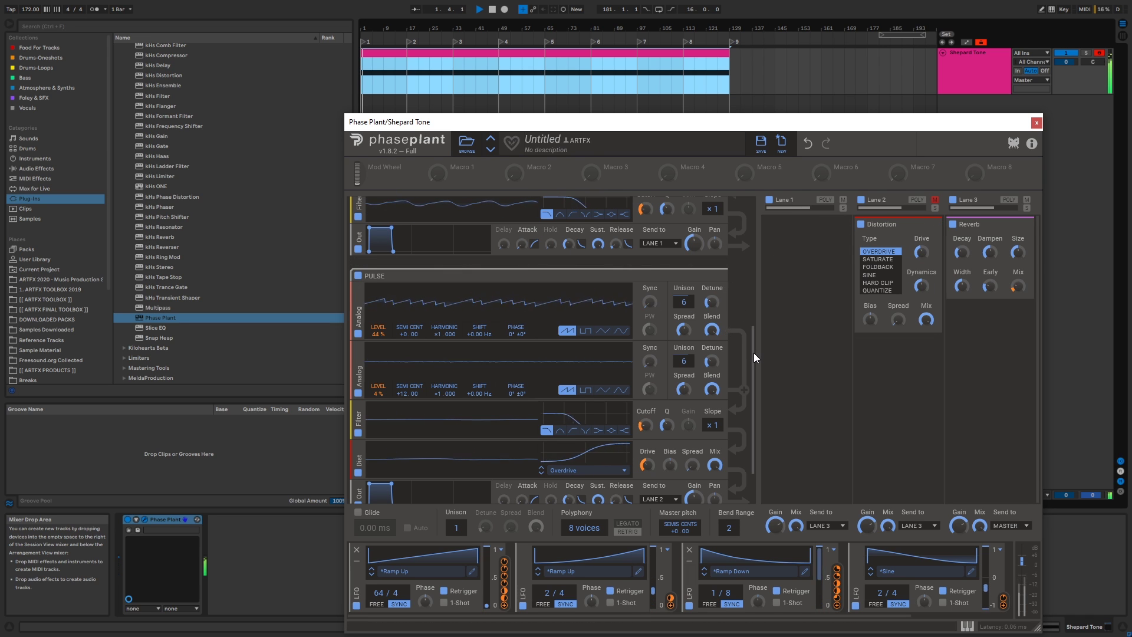
{"action": "left_click_drag", "start_coordinate": [754, 353], "coordinate": [774, 243]}
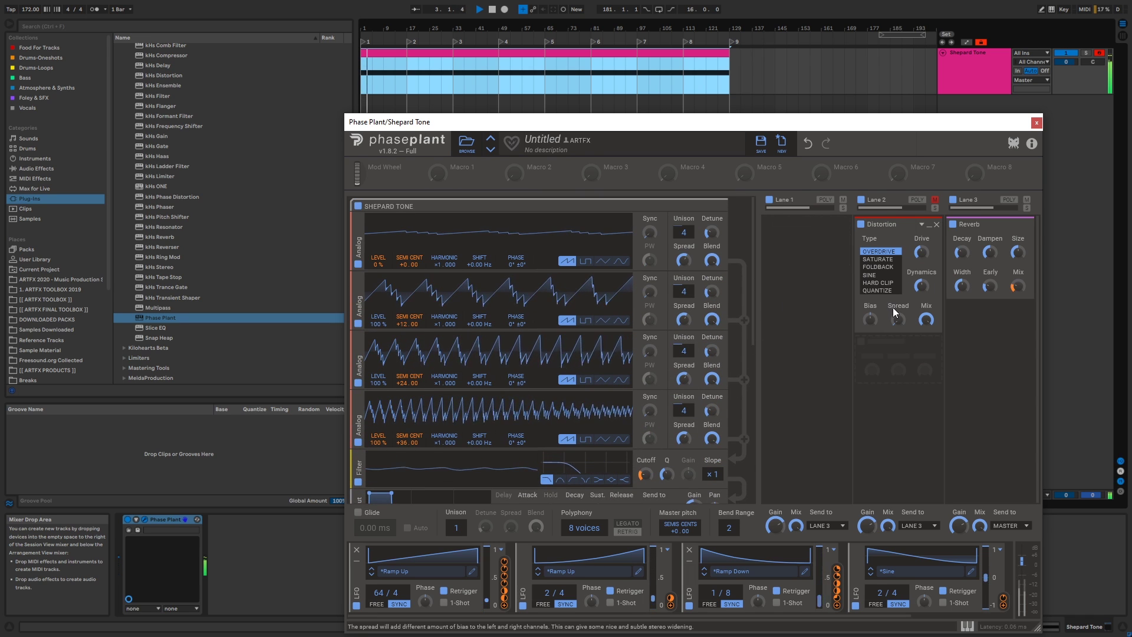
{"action": "key", "text": "space"}
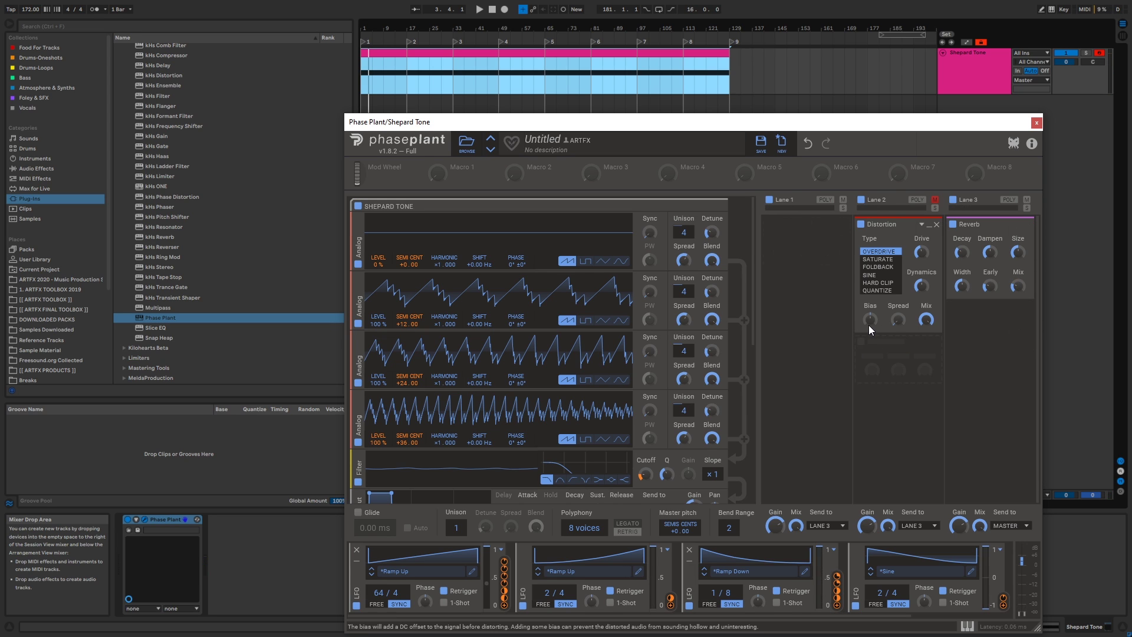
Set the reverb's decay to about 2.17 s and raise its mix while the Shepard tone plays.
{"action": "key", "text": "space"}
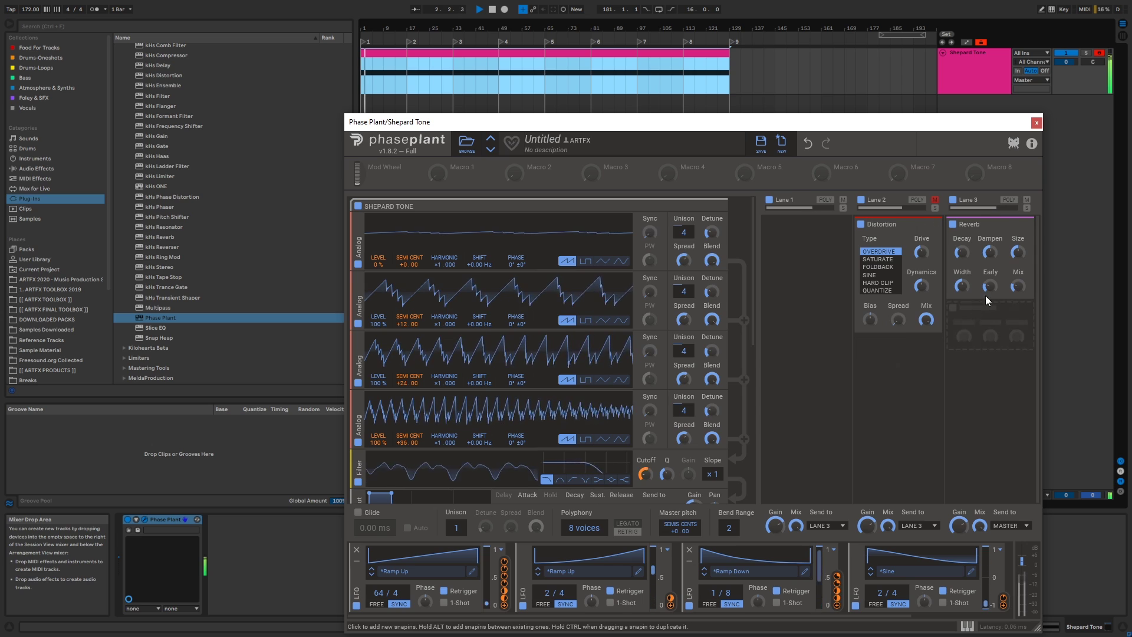
{"action": "key", "text": "space"}
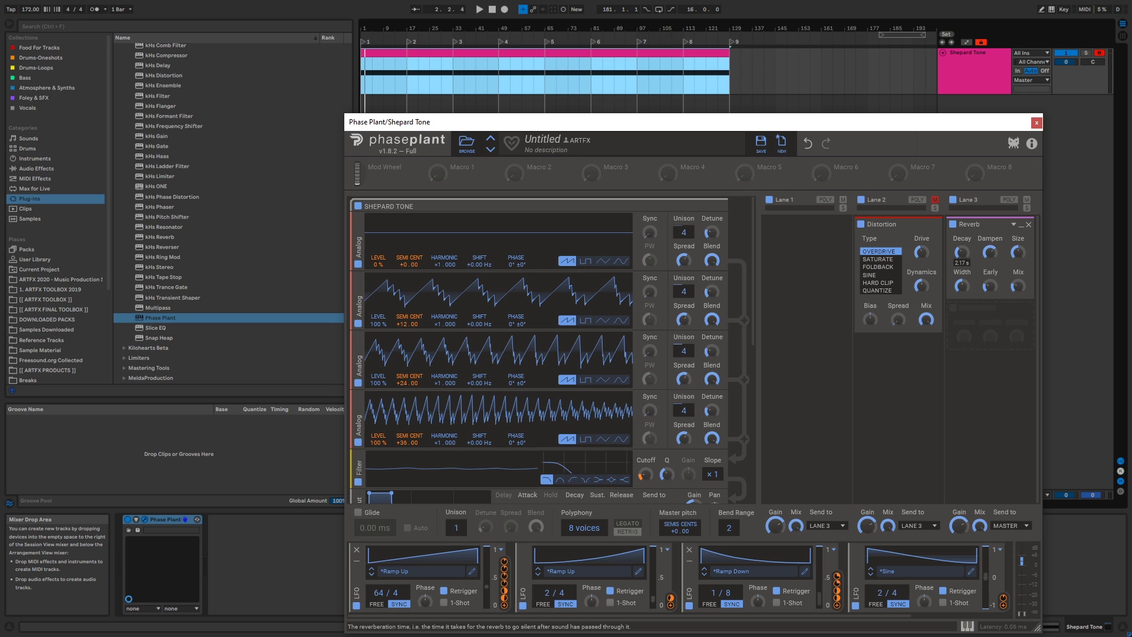
{"action": "key", "text": "space"}
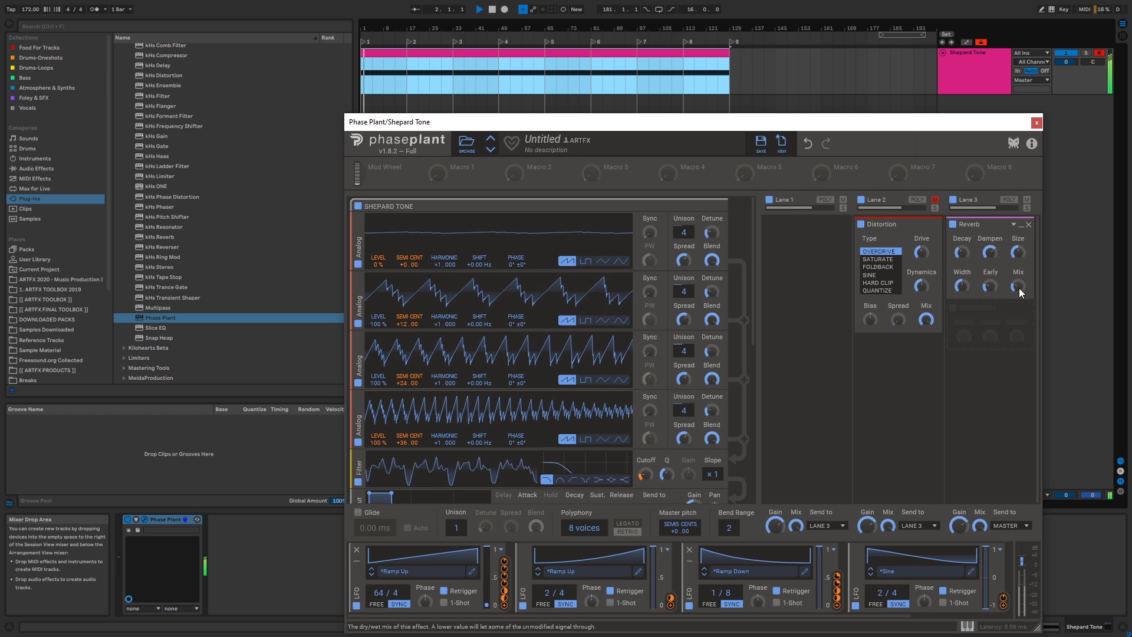
{"action": "left_click_drag", "start_coordinate": [1019, 288], "coordinate": [1019, 270]}
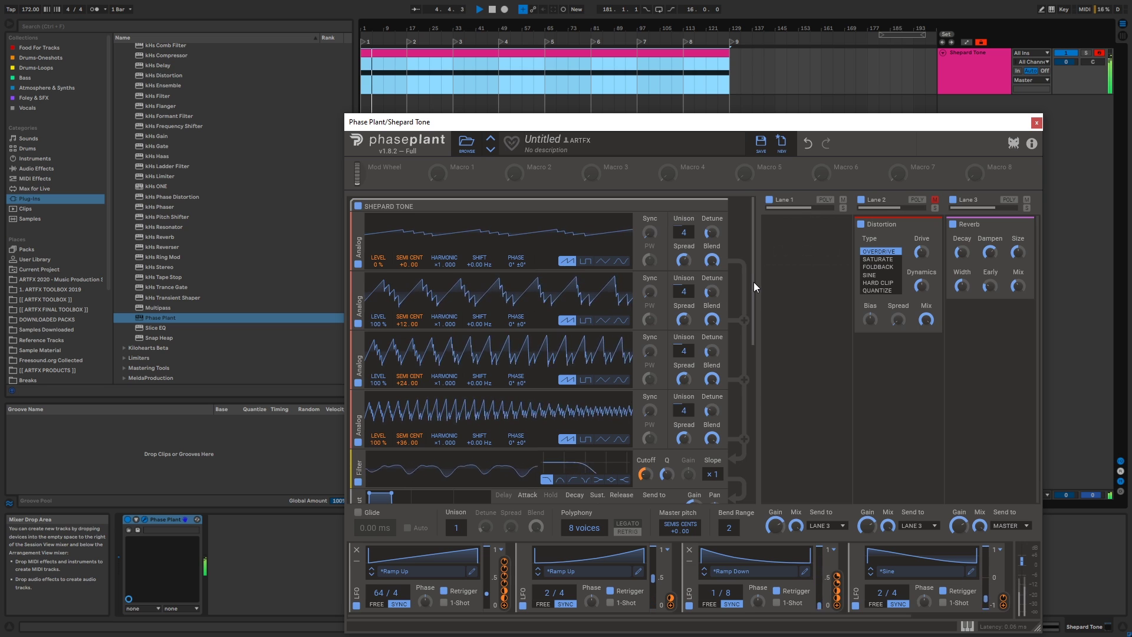
Set the LFO modulation amount on the SHEPARD TONE filter's cutoff to about 21% and adjust the cutoff during playback.
{"action": "scroll", "coordinate": [744, 364], "scroll_direction": "down", "scroll_amount": 10}
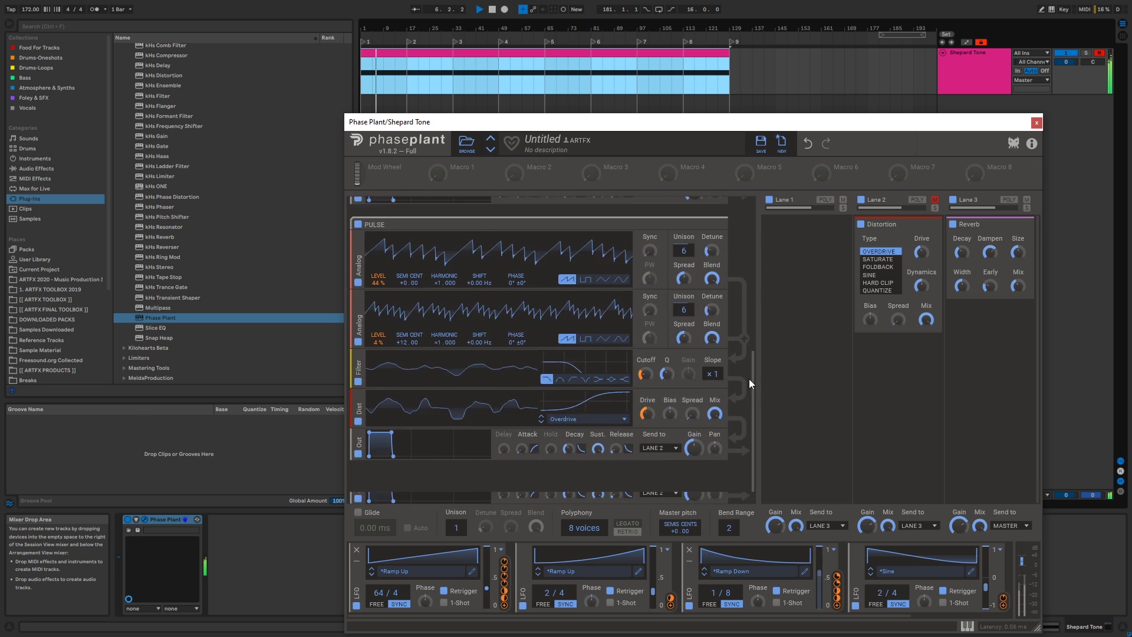
{"action": "scroll", "coordinate": [749, 378], "scroll_direction": "up", "scroll_amount": 10}
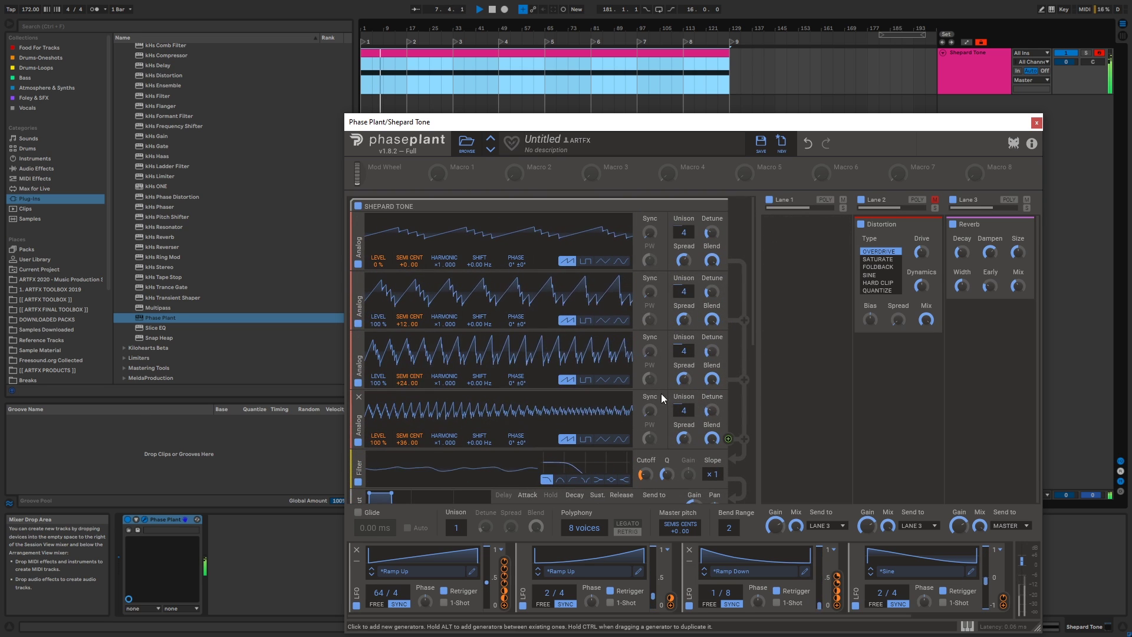
{"action": "scroll", "coordinate": [749, 306], "scroll_direction": "down", "scroll_amount": 4}
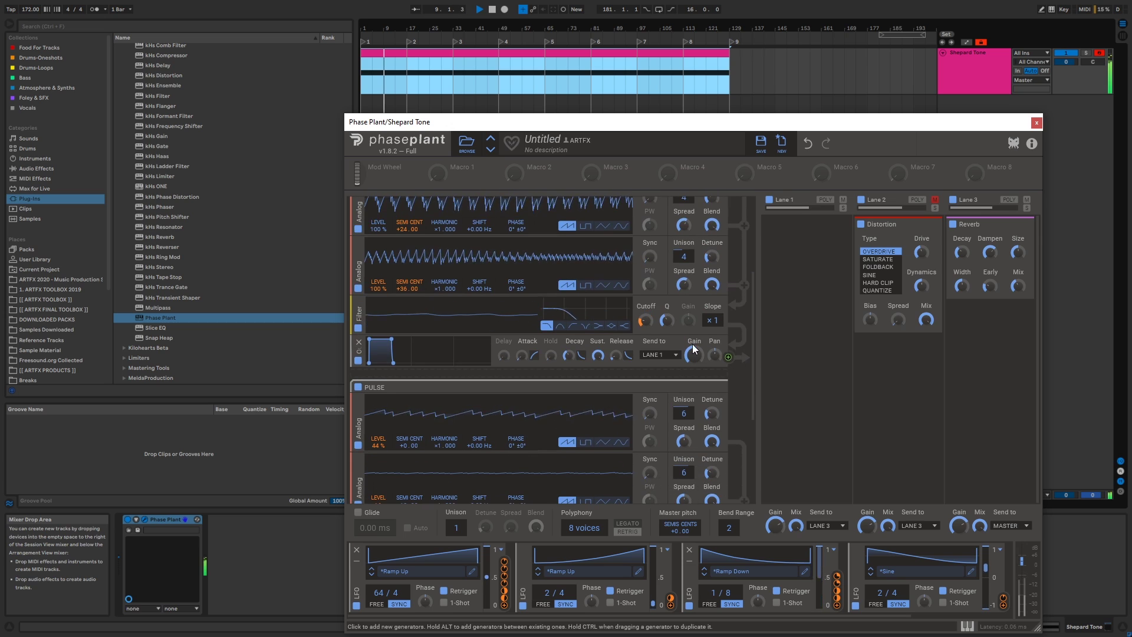
{"action": "key", "text": "space"}
{"action": "mouse_move", "coordinate": [647, 333]}
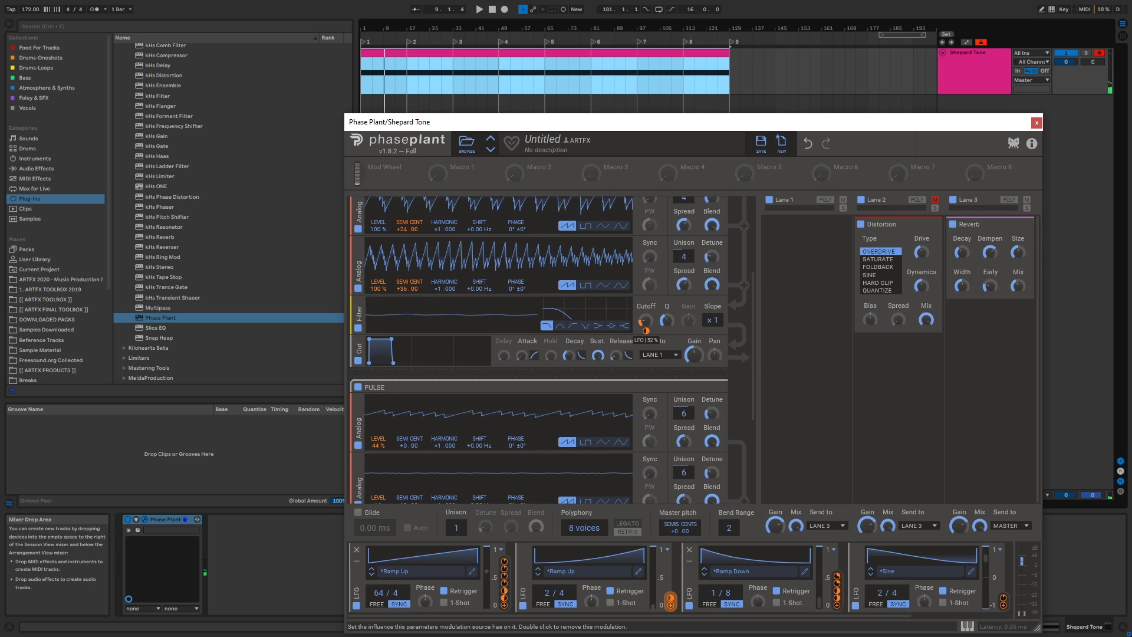
{"action": "key", "text": "space"}
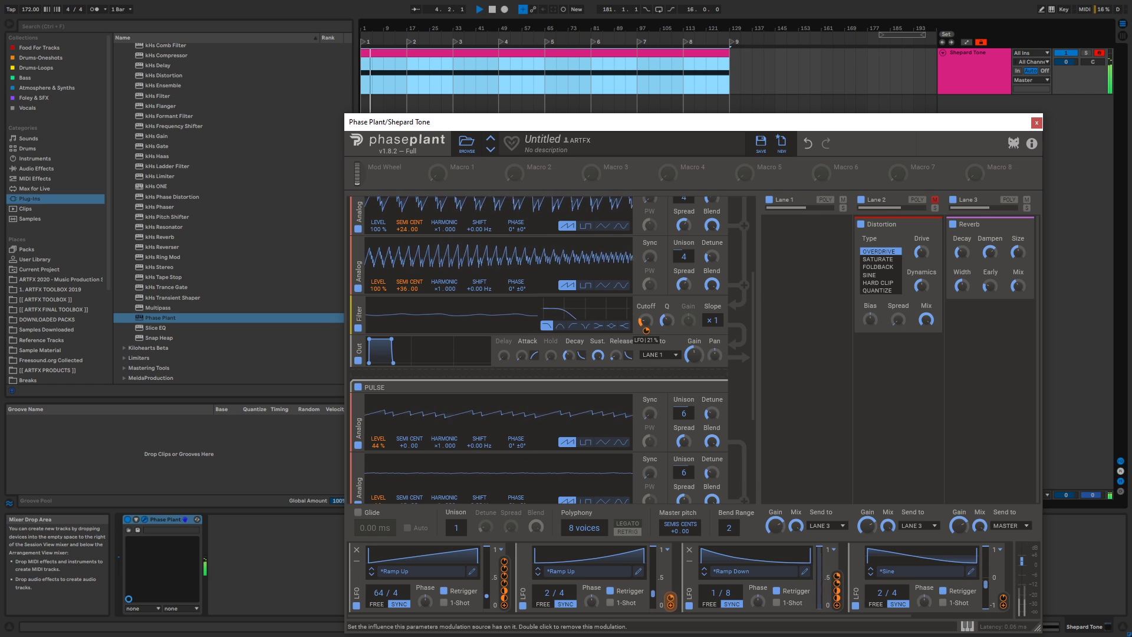
{"action": "mouse_move", "coordinate": [646, 320]}
{"action": "left_mouse_down"}
{"action": "mouse_move", "coordinate": [646, 308]}
{"action": "mouse_move", "coordinate": [646, 339]}
{"action": "left_mouse_up"}
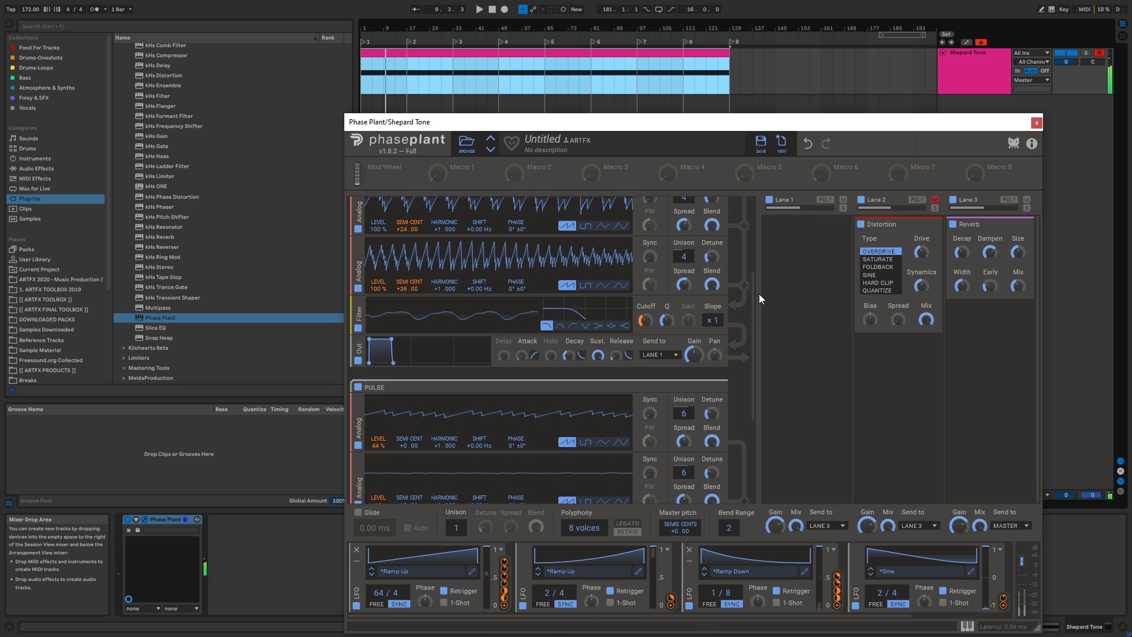
Add a Slice EQ effect to Lane 1 and open its full editor.
{"action": "scroll", "coordinate": [752, 292], "scroll_direction": "up", "scroll_amount": 5}
{"action": "mouse_move", "coordinate": [767, 194]}
{"action": "left_mouse_down"}
{"action": "mouse_move", "coordinate": [749, 377]}
{"action": "mouse_move", "coordinate": [776, 178]}
{"action": "left_mouse_up"}
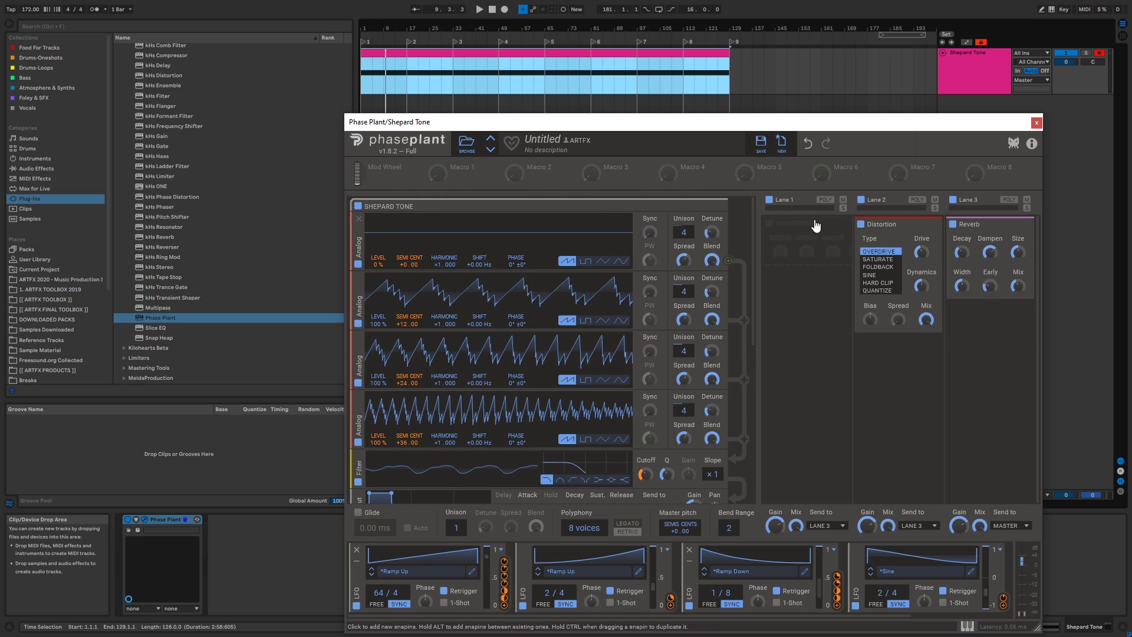
{"action": "left_click", "coordinate": [809, 236]}
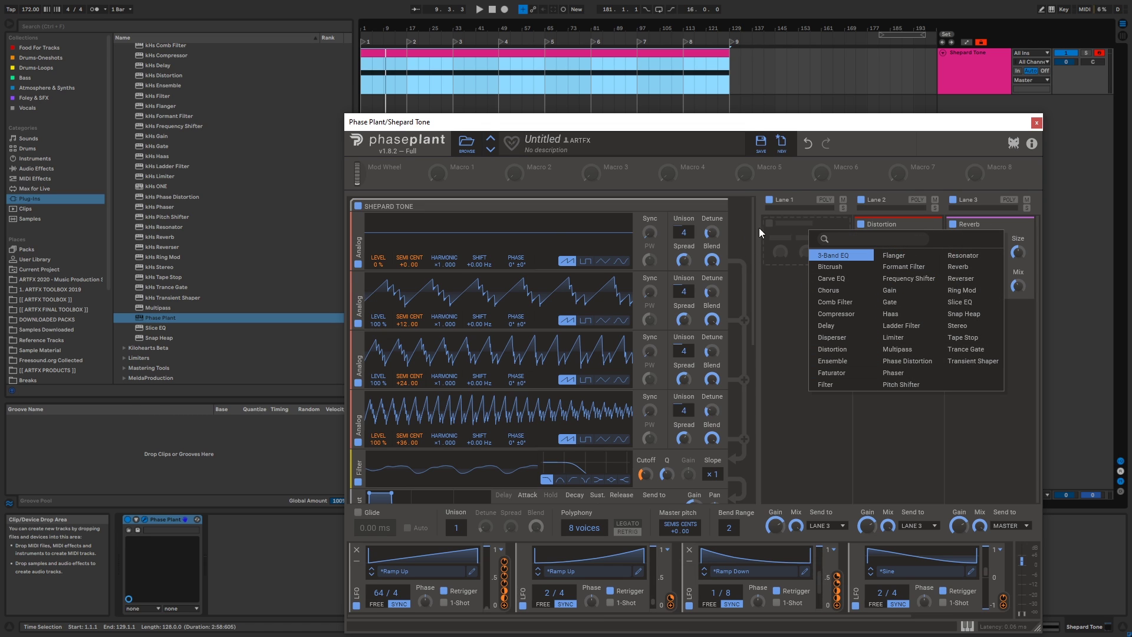
{"action": "left_click", "coordinate": [969, 302]}
{"action": "left_click", "coordinate": [842, 243]}
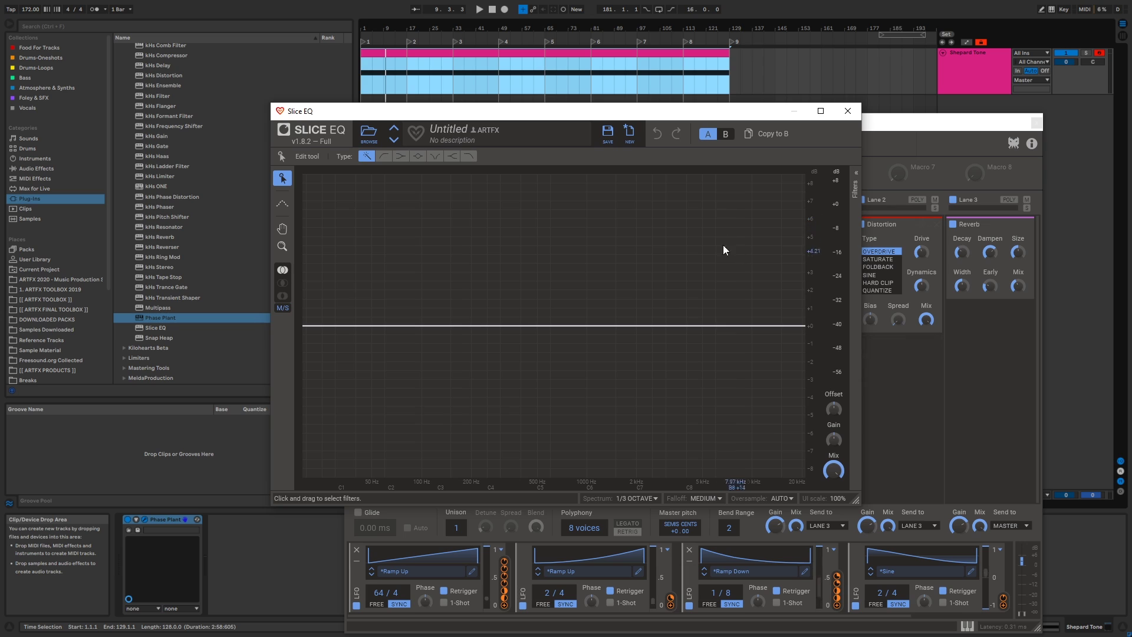
Create a low-cut filter in Slice EQ with its cutoff at about 227 Hz during playback, and close the editor.
{"action": "left_click", "coordinate": [311, 327]}
{"action": "left_click_drag", "start_coordinate": [323, 330], "coordinate": [415, 326]}
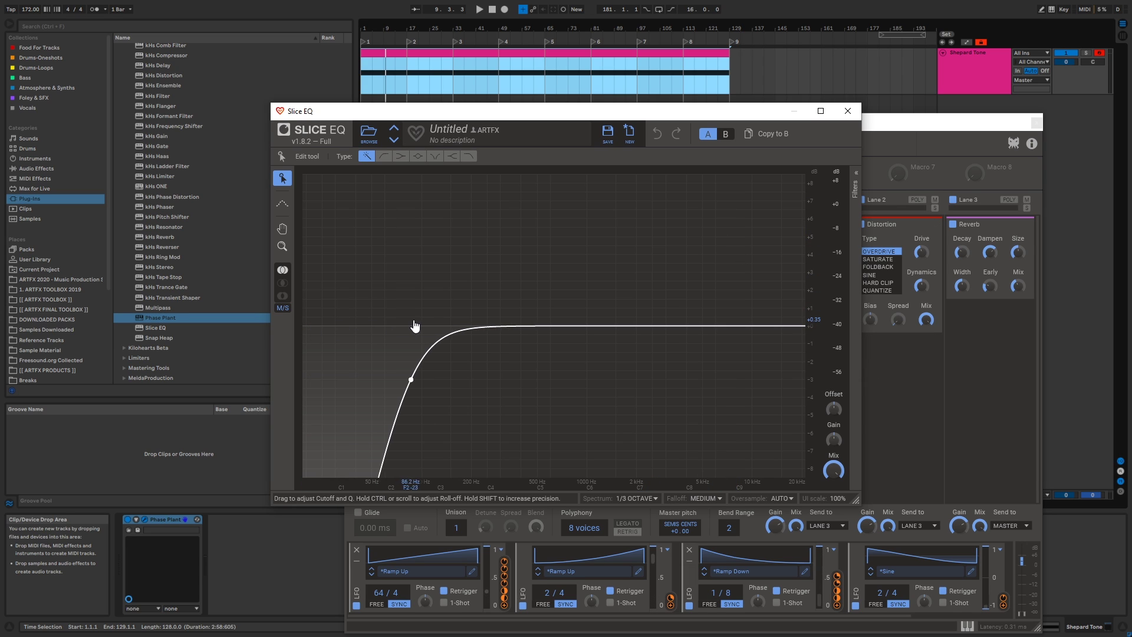
{"action": "key", "text": "space"}
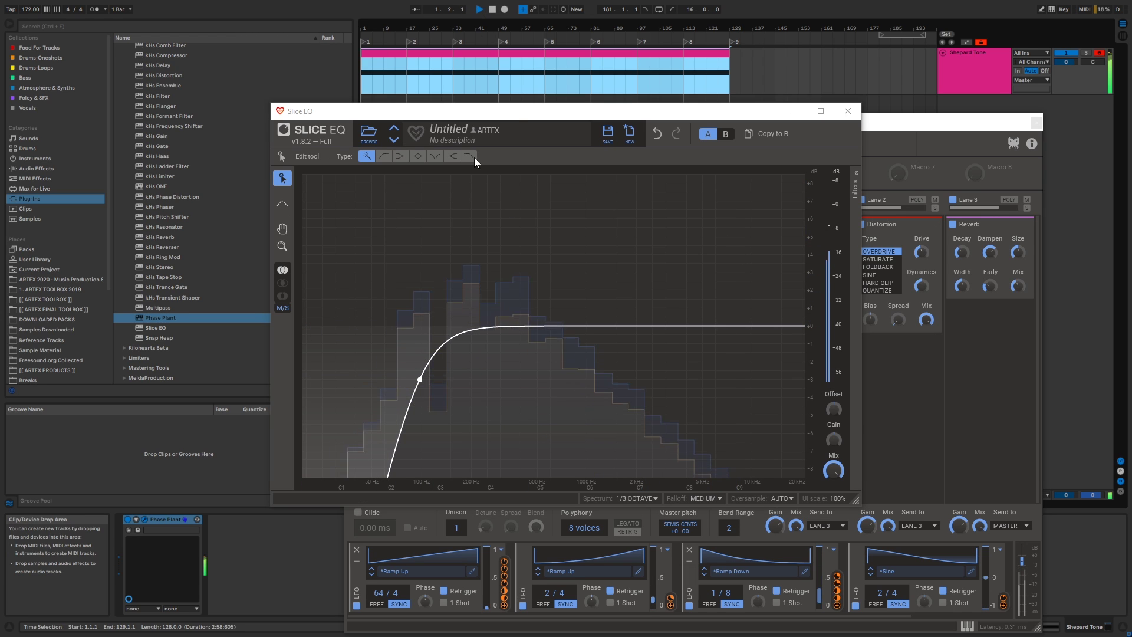
{"action": "left_click_drag", "start_coordinate": [421, 381], "coordinate": [478, 380]}
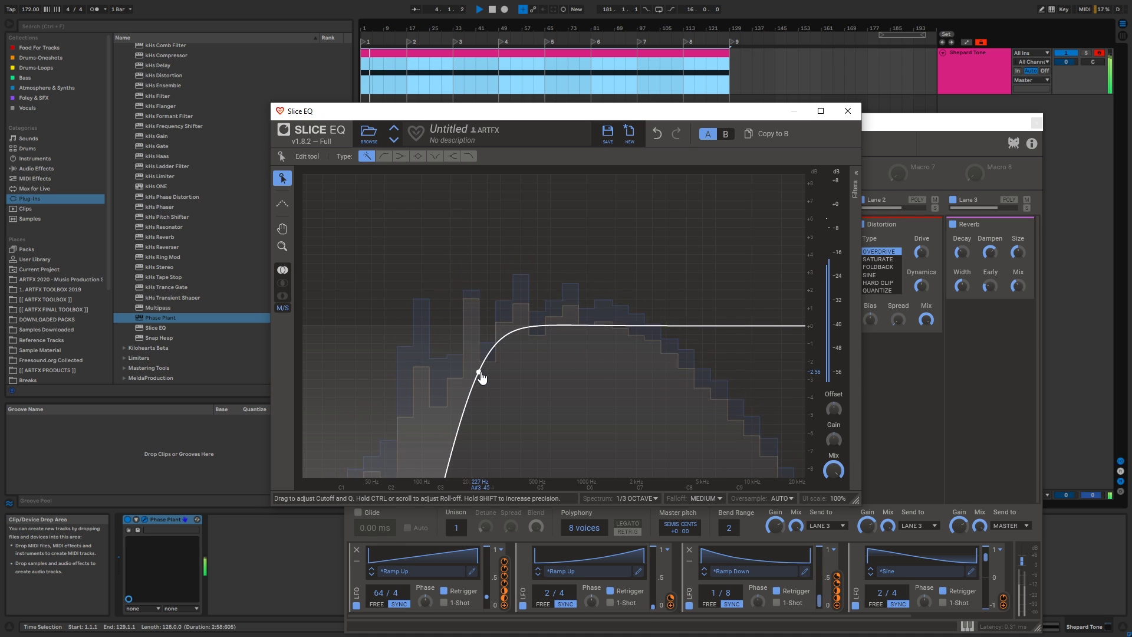
{"action": "left_click", "coordinate": [847, 111]}
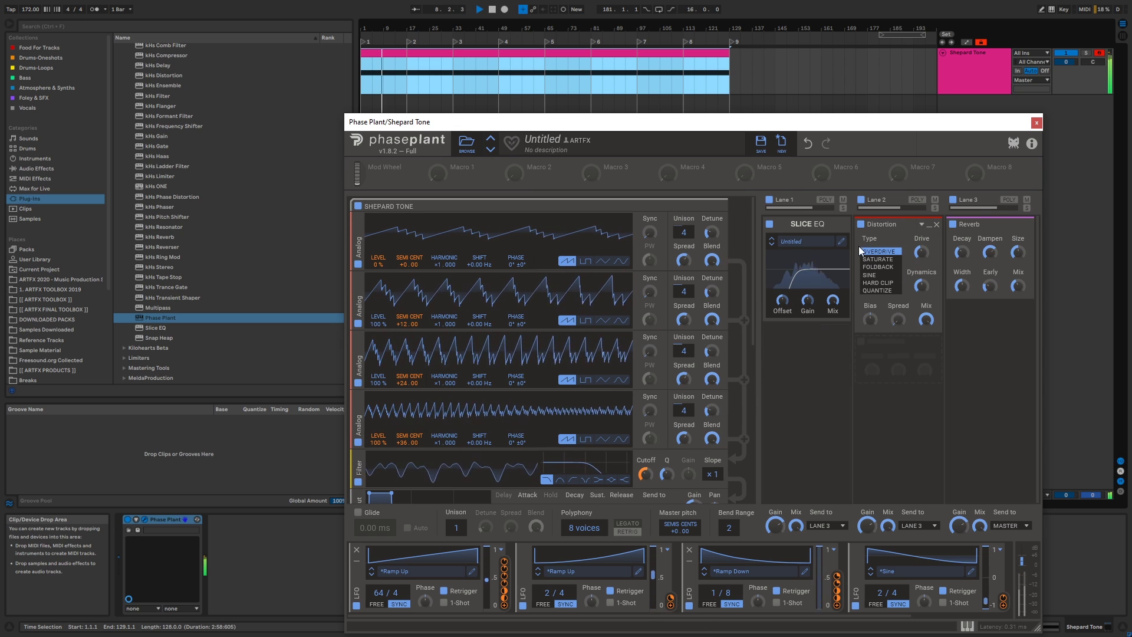
Bypass and re-enable Lane 2's distortion for comparison, and adjust both PULSE oscillators' unison detune, the second to about 38.2 ct.
{"action": "left_click", "coordinate": [861, 225]}
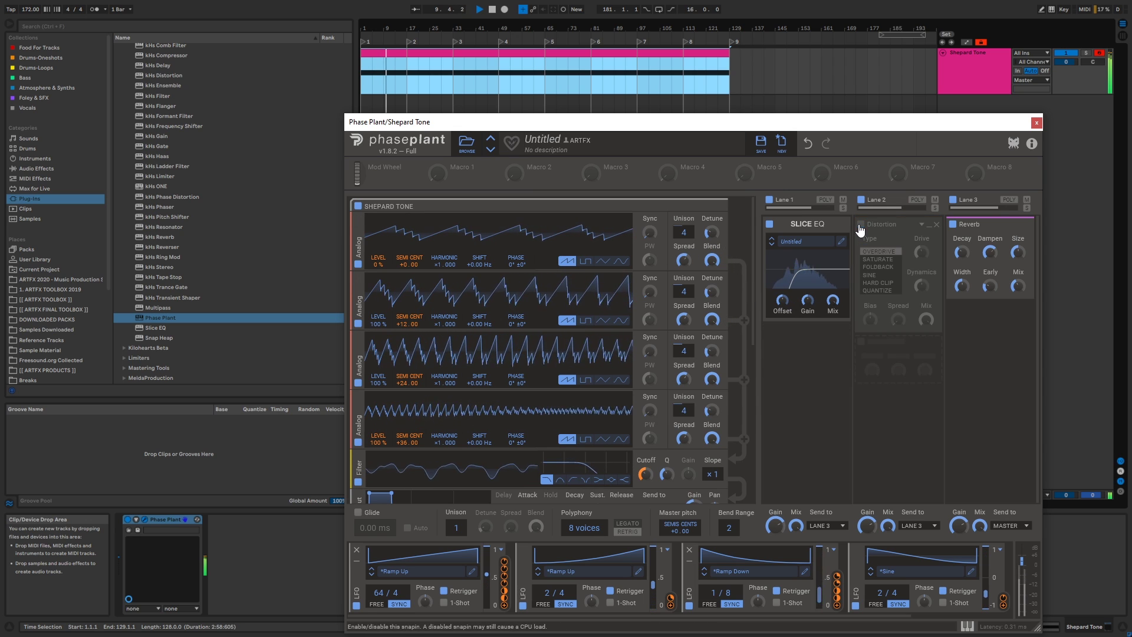
{"action": "left_click", "coordinate": [861, 225]}
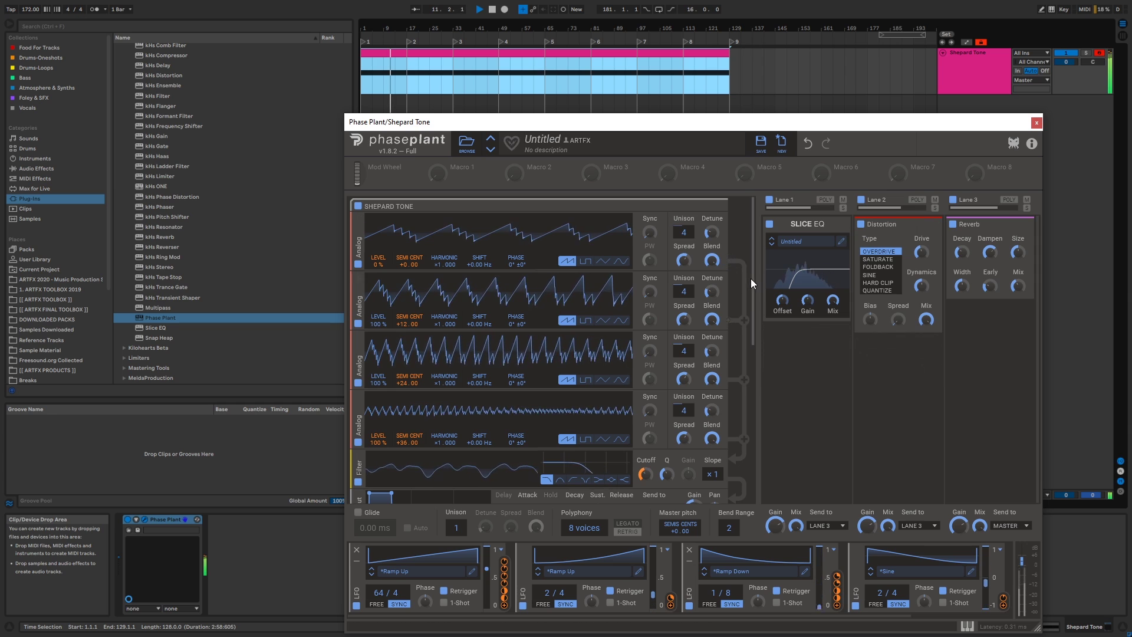
{"action": "left_click_drag", "start_coordinate": [751, 278], "coordinate": [738, 442]}
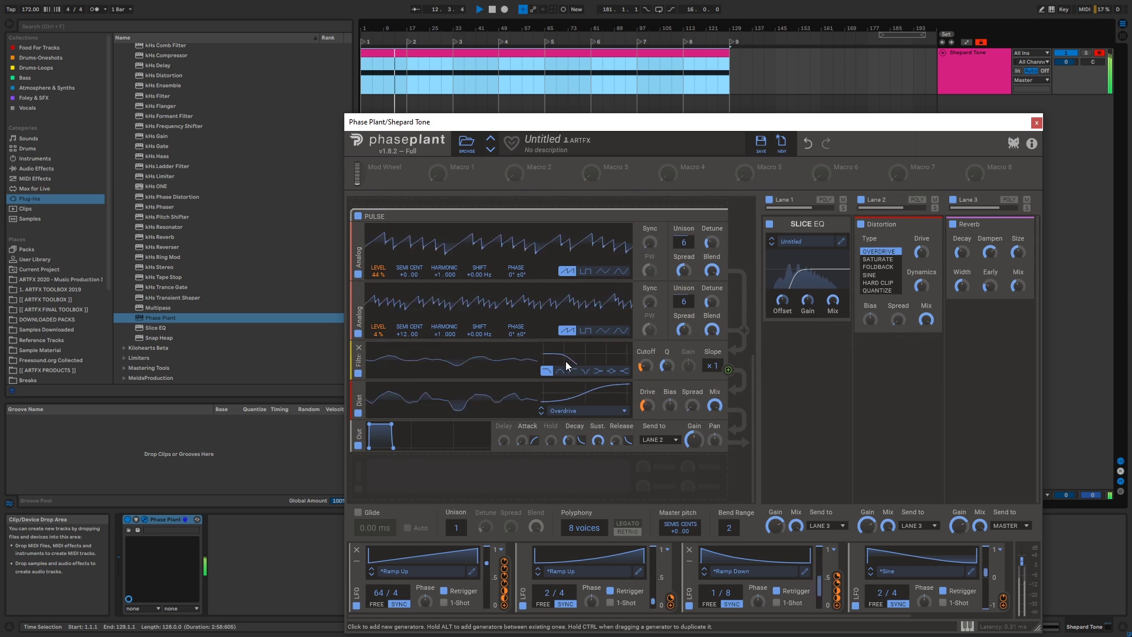
{"action": "left_click_drag", "start_coordinate": [712, 243], "coordinate": [714, 239]}
{"action": "left_click_drag", "start_coordinate": [714, 302], "coordinate": [714, 309]}
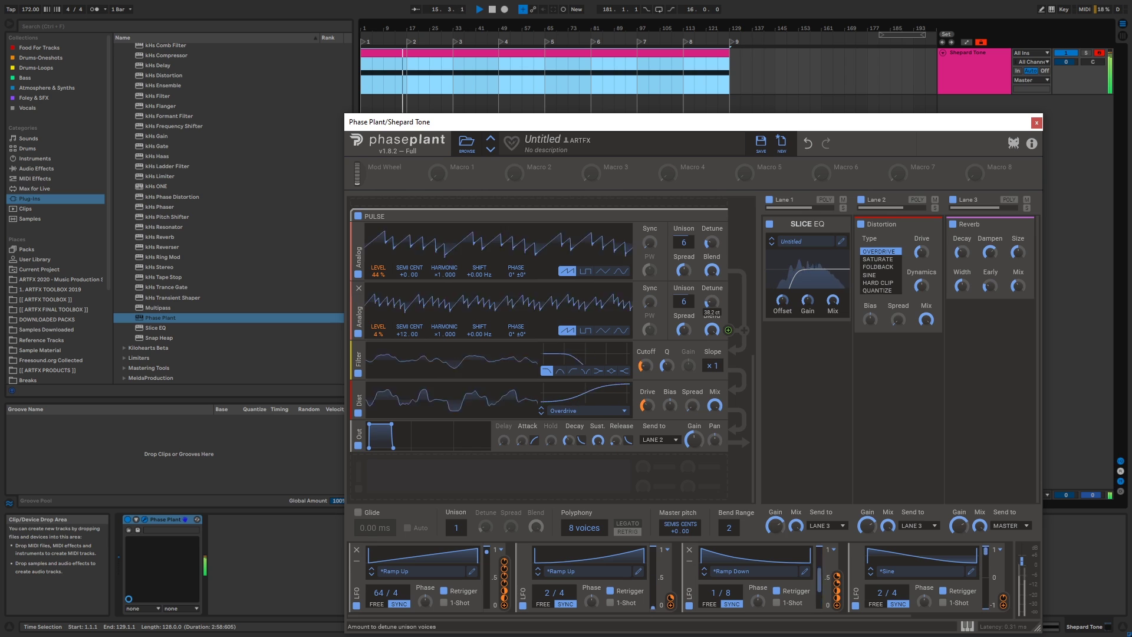
Set the LFO modulation of the second PULSE oscillator's level to about 27% and adjust the modulation on the PULSE filter's cutoff.
{"action": "mouse_move", "coordinate": [378, 343]}
{"action": "left_click_drag", "start_coordinate": [378, 342], "coordinate": [378, 349]}
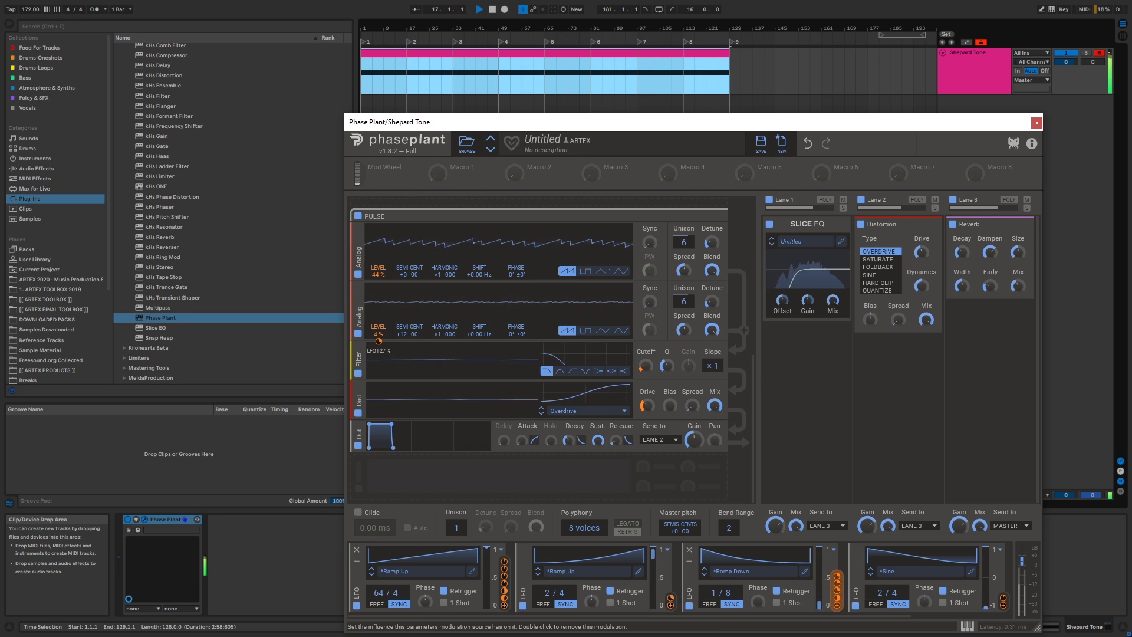
{"action": "mouse_move", "coordinate": [377, 284]}
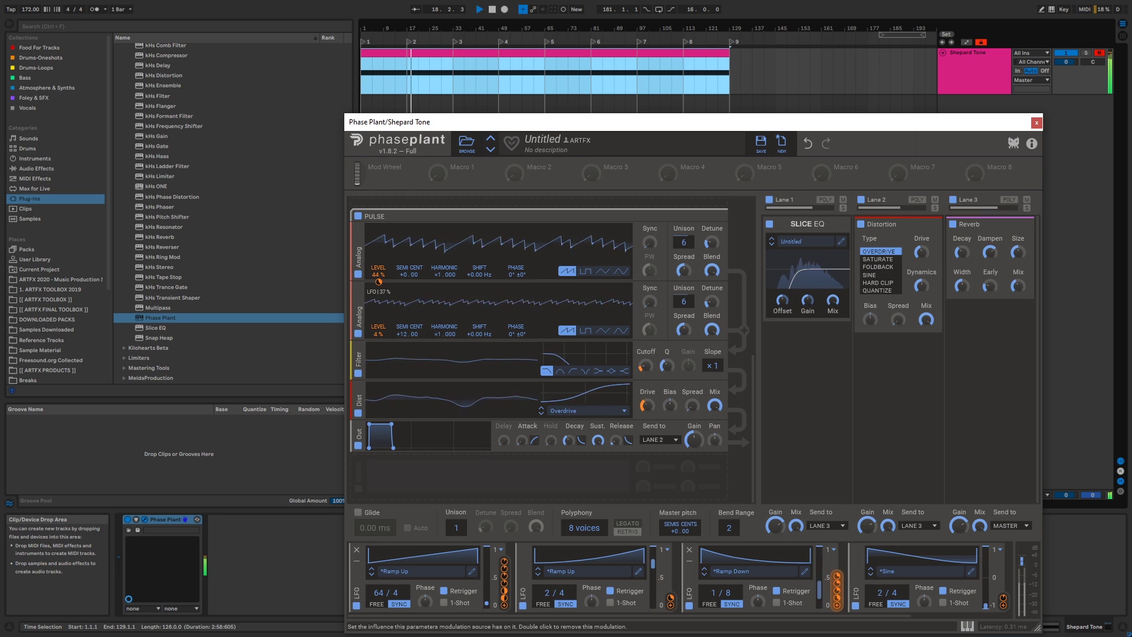
{"action": "left_click_drag", "start_coordinate": [643, 375], "coordinate": [643, 384]}
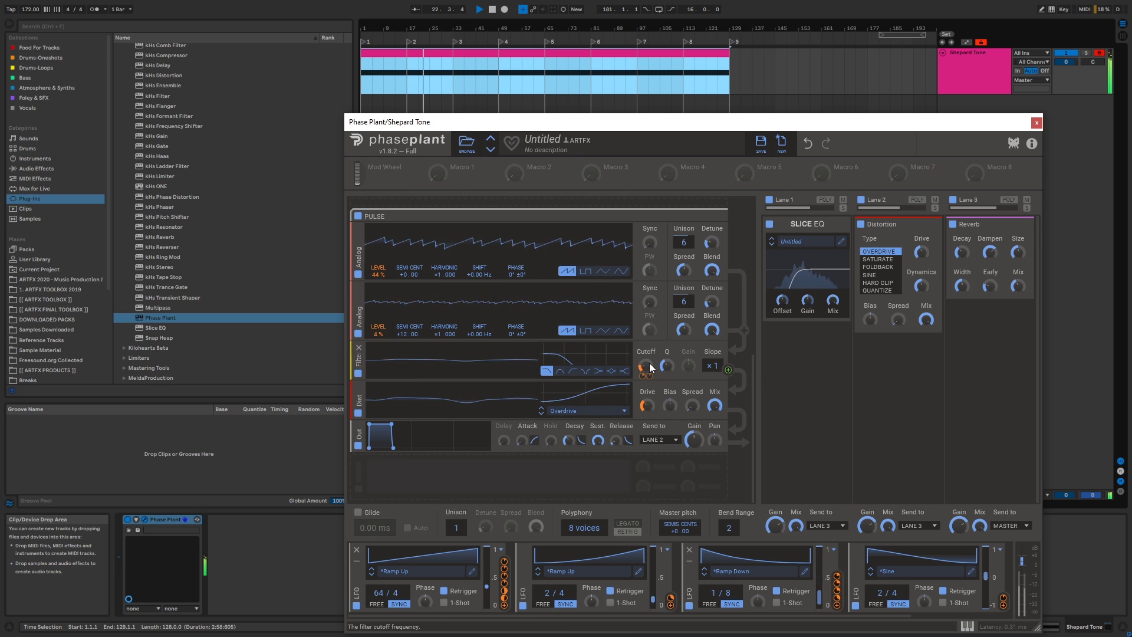
Fine-tune the cutoff of the SHEPARD TONE filter during playback.
{"action": "left_click_drag", "start_coordinate": [755, 352], "coordinate": [767, 189]}
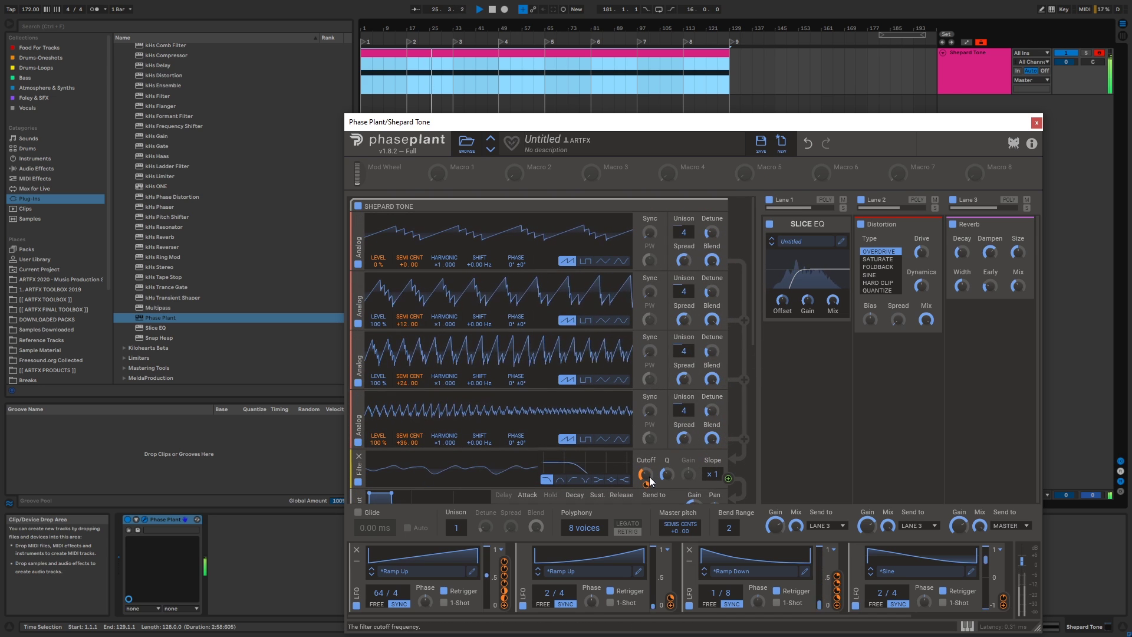
{"action": "left_click_drag", "start_coordinate": [647, 474], "coordinate": [646, 481]}
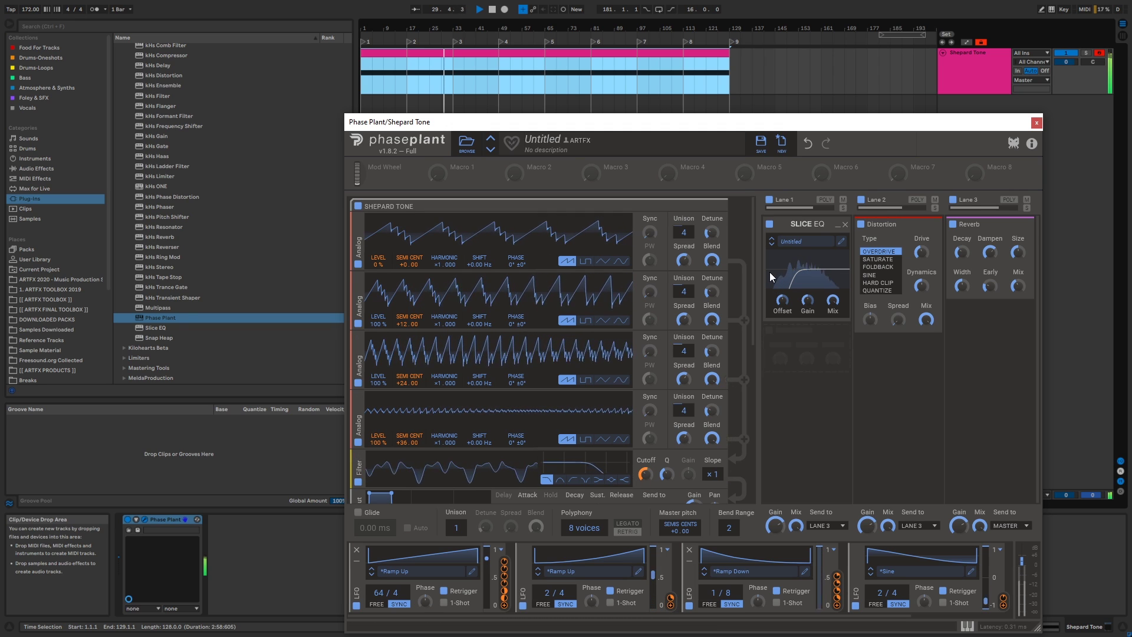
{"action": "left_click_drag", "start_coordinate": [756, 267], "coordinate": [749, 407]}
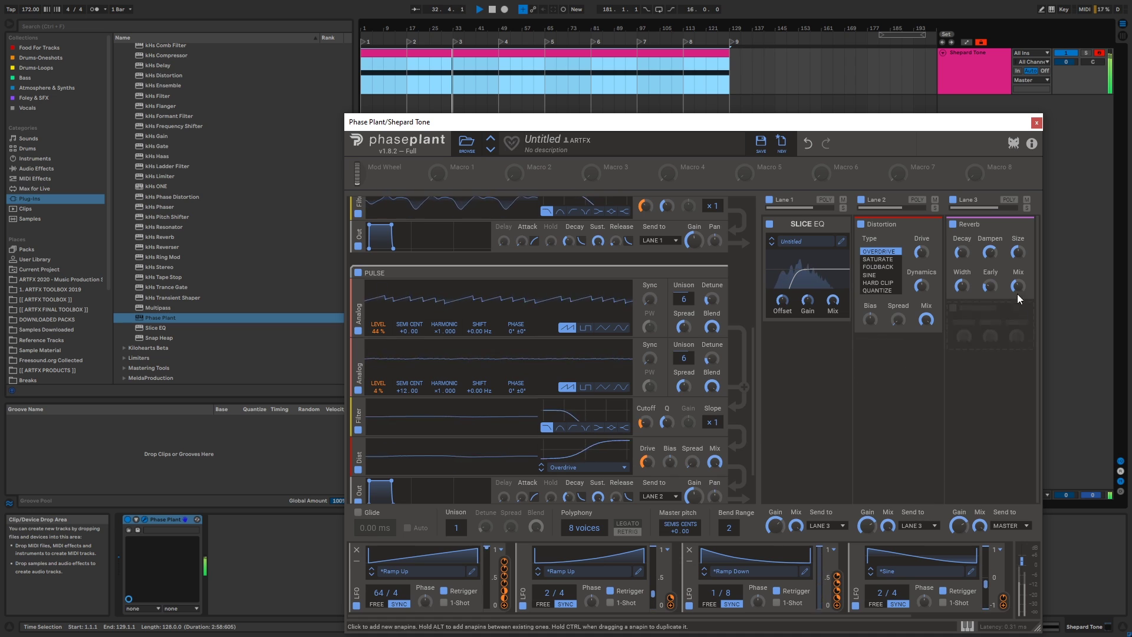
Try a Distortion effect after the reverb in Lane 3 with adjusted drive and the Saturate type, and remove it.
{"action": "left_click", "coordinate": [959, 317]}
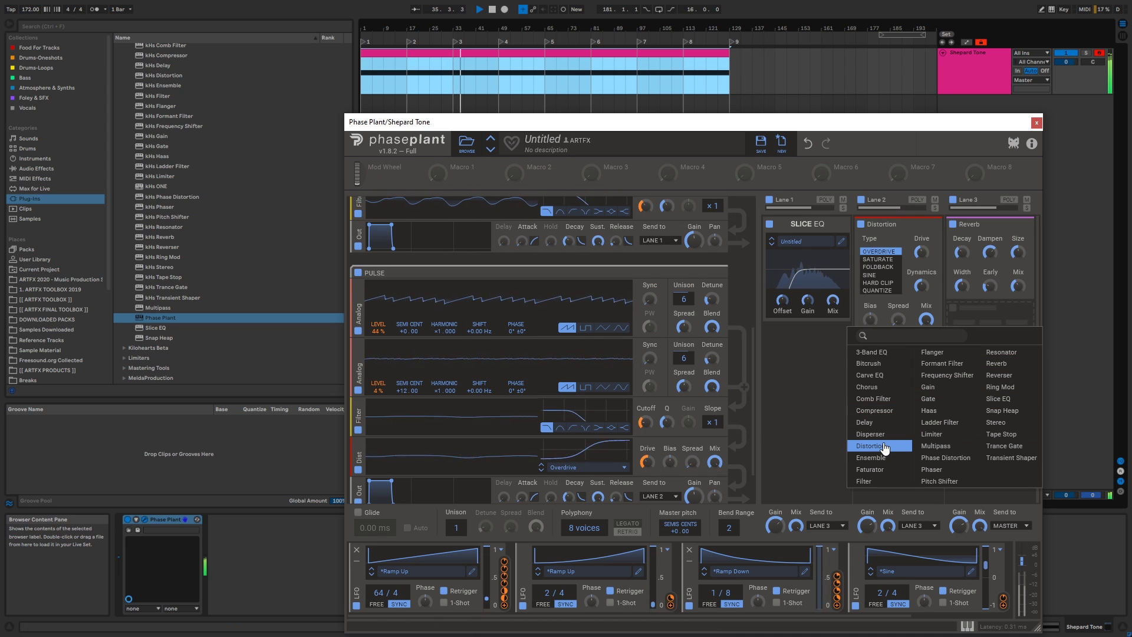
{"action": "left_click", "coordinate": [872, 445]}
{"action": "left_click_drag", "start_coordinate": [1014, 337], "coordinate": [1013, 339]}
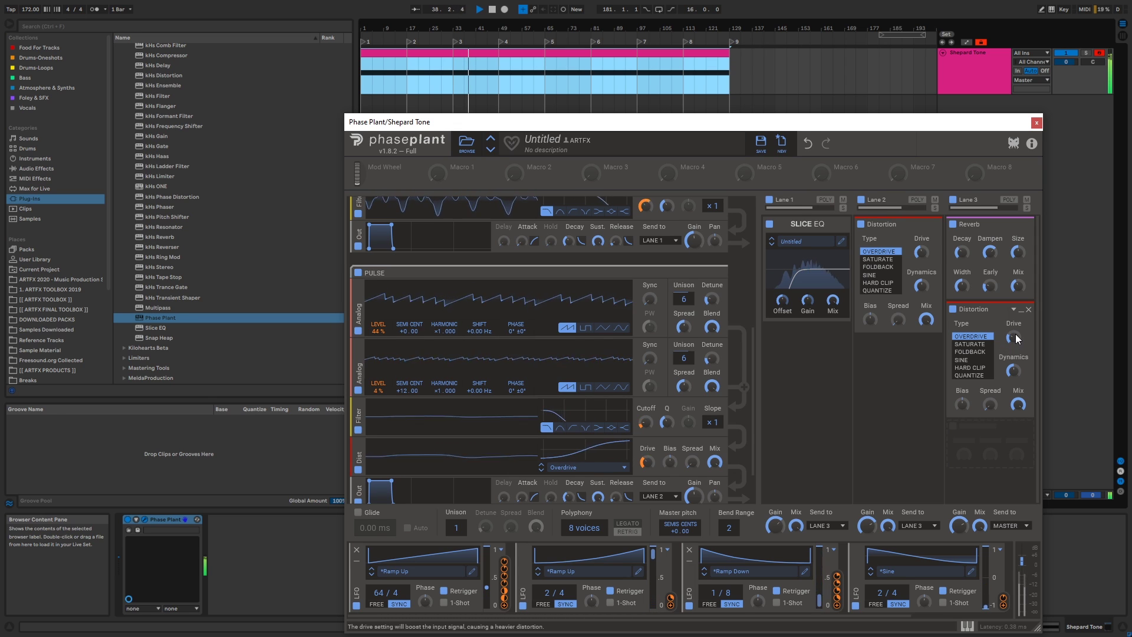
{"action": "left_click", "coordinate": [966, 344]}
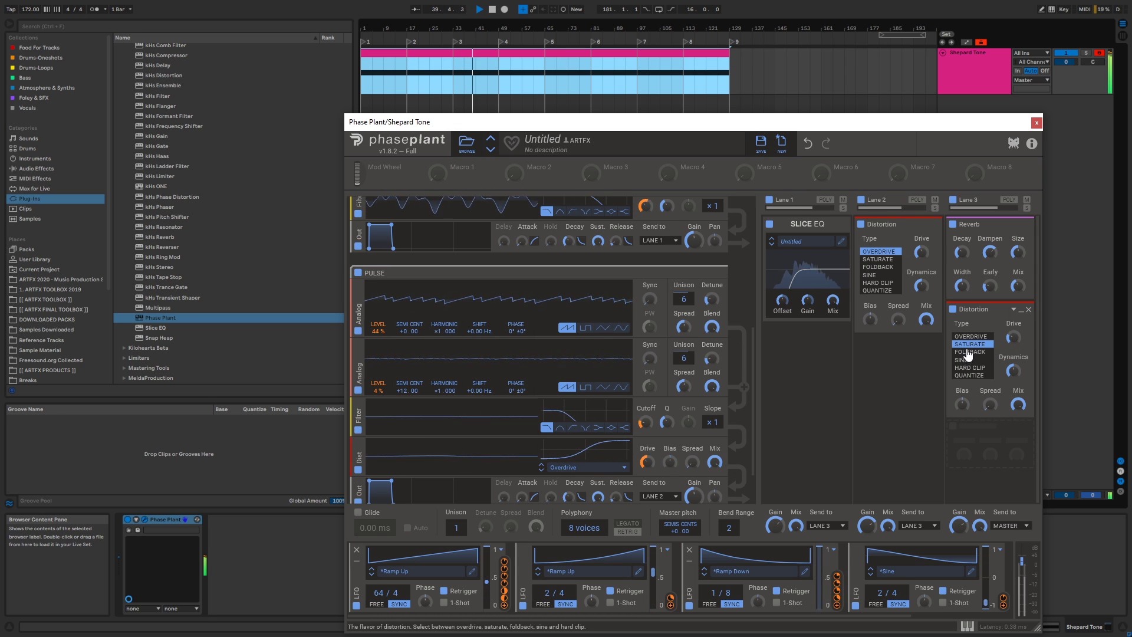
{"action": "left_click", "coordinate": [1028, 309]}
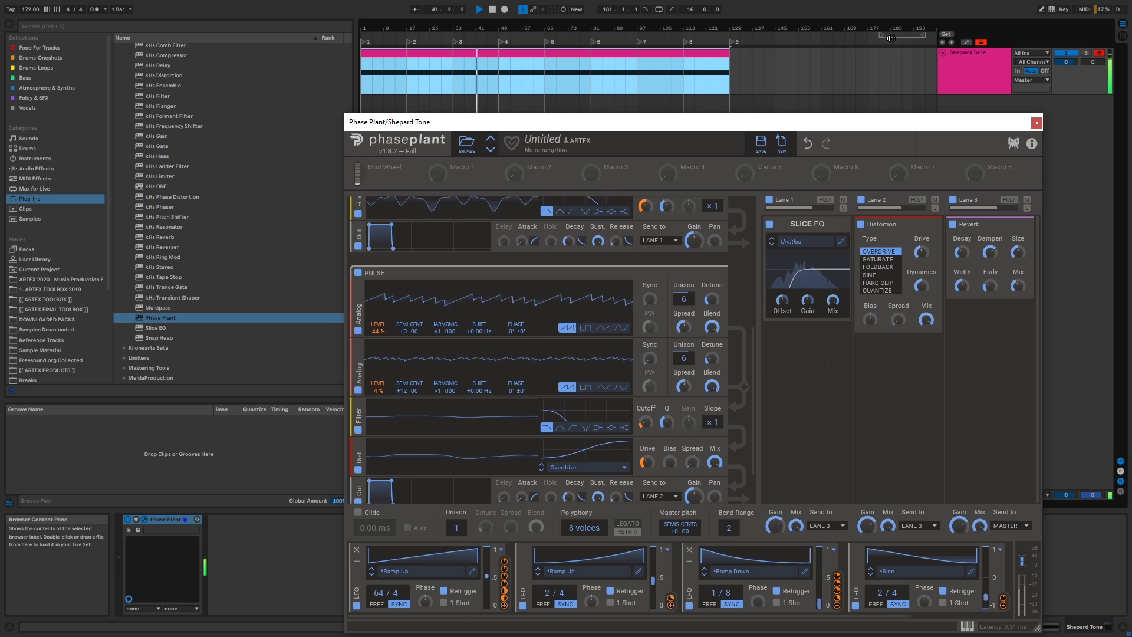
Stop playback and raise the low-cut filter's frequency in Lane 1's Slice EQ editor, and close the editor.
{"action": "key", "text": "space"}
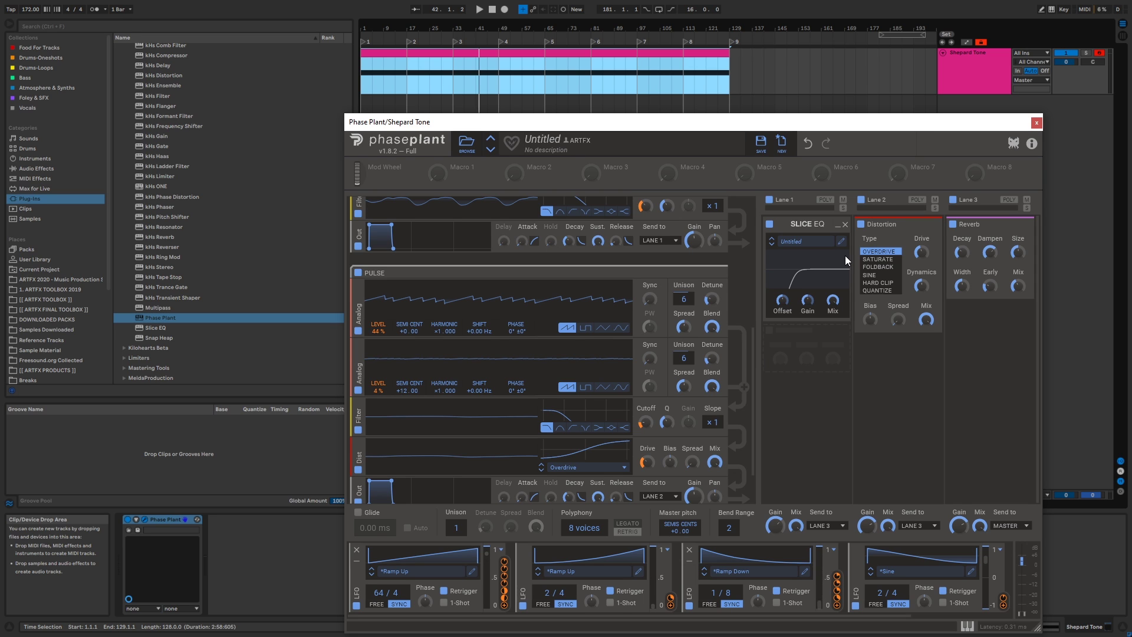
{"action": "scroll", "coordinate": [664, 380], "scroll_direction": "up", "scroll_amount": 5}
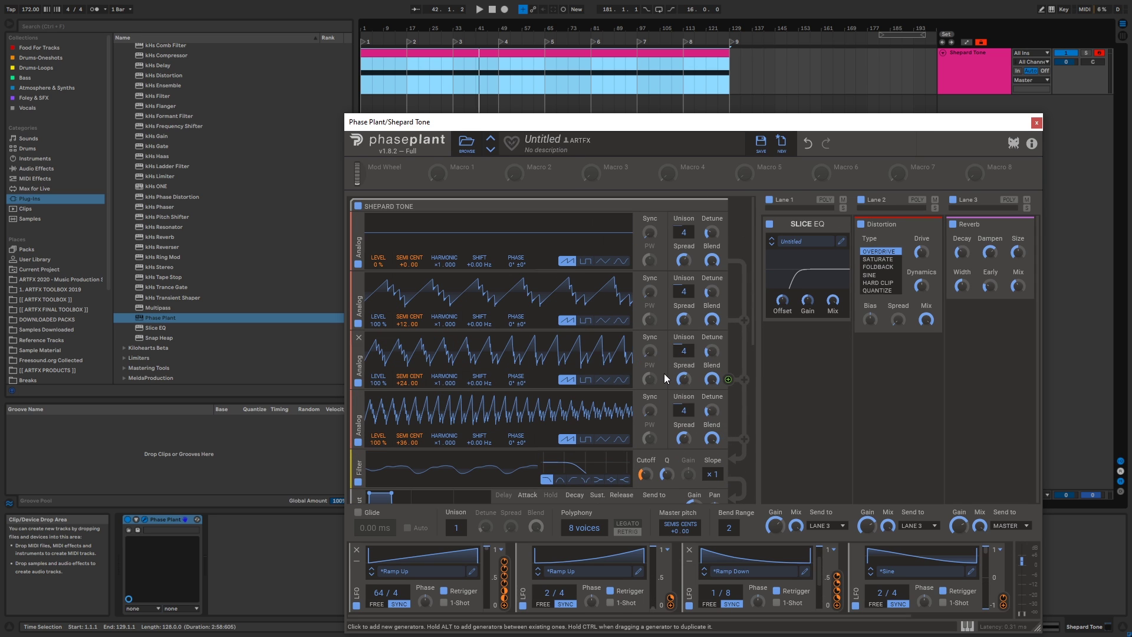
{"action": "scroll", "coordinate": [664, 373], "scroll_direction": "down", "scroll_amount": 5}
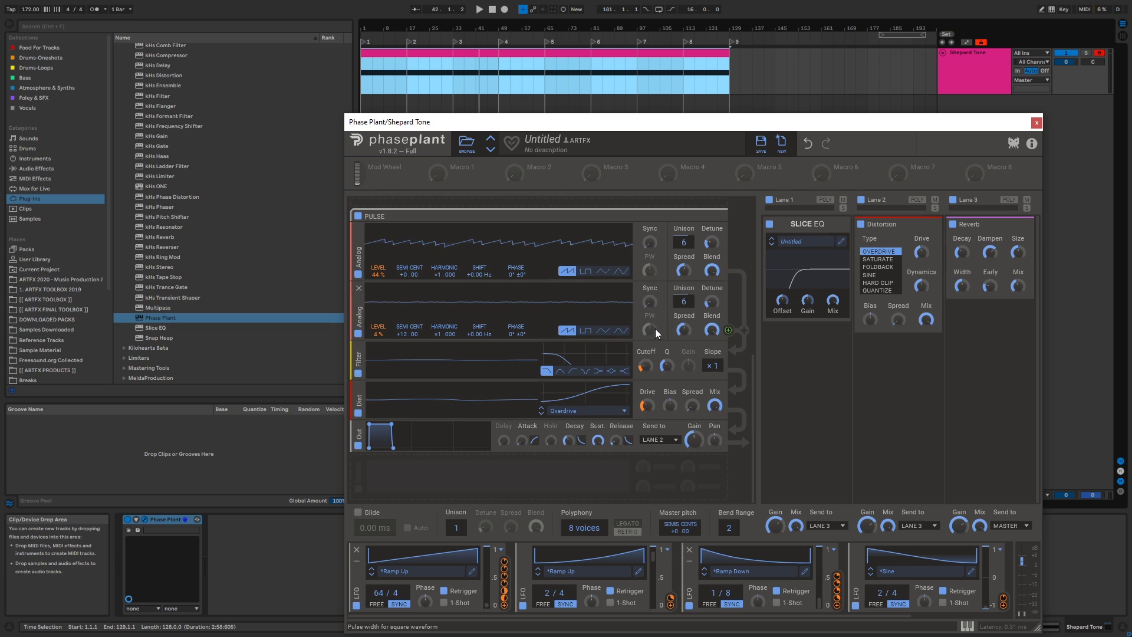
{"action": "scroll", "coordinate": [570, 331], "scroll_direction": "up", "scroll_amount": 5}
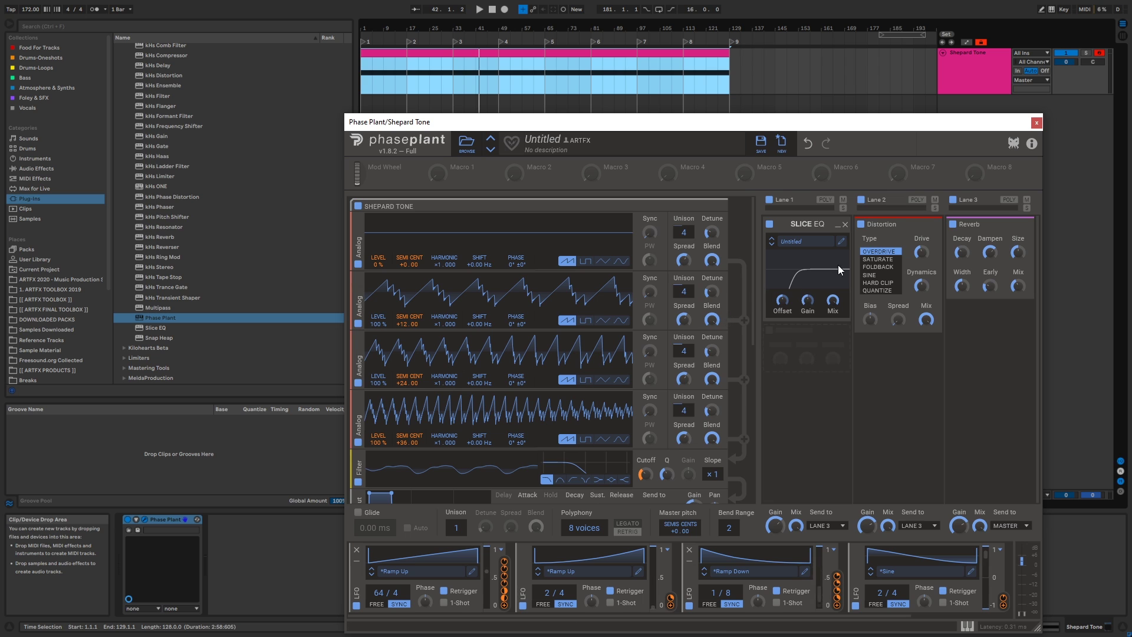
{"action": "left_click", "coordinate": [841, 242]}
{"action": "left_click_drag", "start_coordinate": [478, 381], "coordinate": [510, 380]}
{"action": "left_click", "coordinate": [848, 112]}
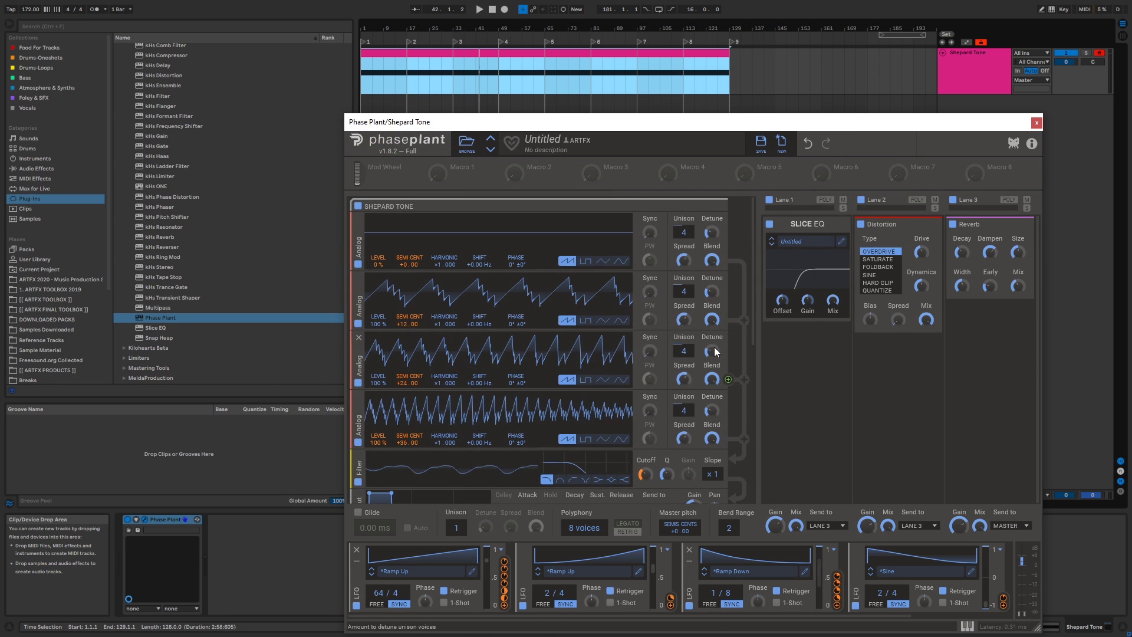
Add an Analog oscillator between the SHEPARD TONE and PULSE groups and set its waveform to sine.
{"action": "scroll", "coordinate": [737, 342], "scroll_direction": "down", "scroll_amount": 5}
{"action": "scroll", "coordinate": [732, 349], "scroll_direction": "up", "scroll_amount": 5}
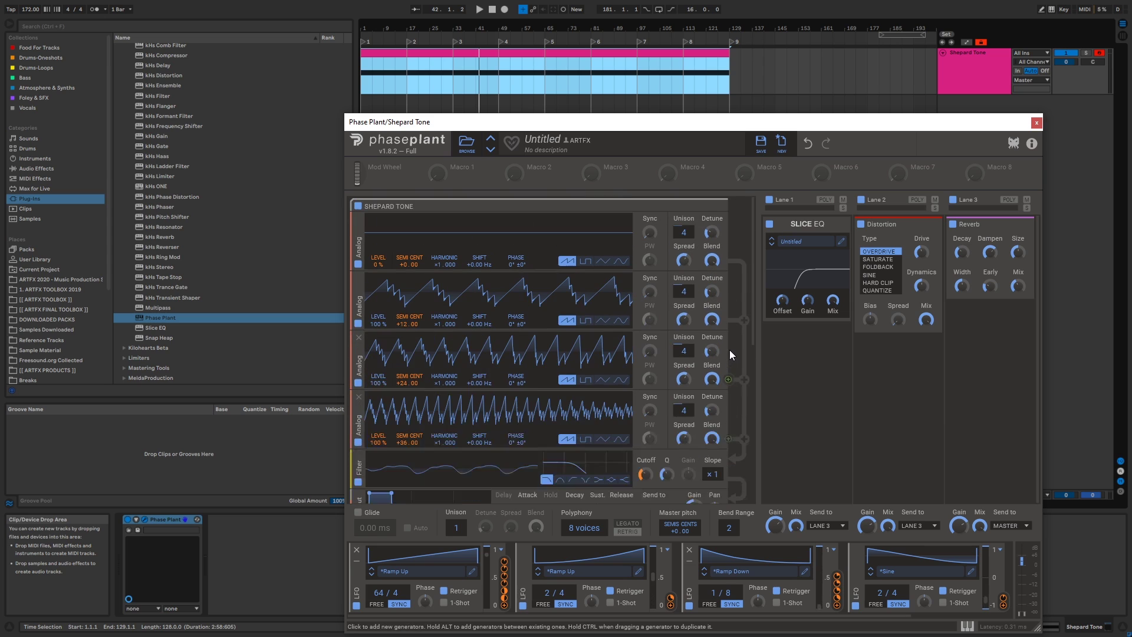
{"action": "scroll", "coordinate": [730, 349], "scroll_direction": "down", "scroll_amount": 5}
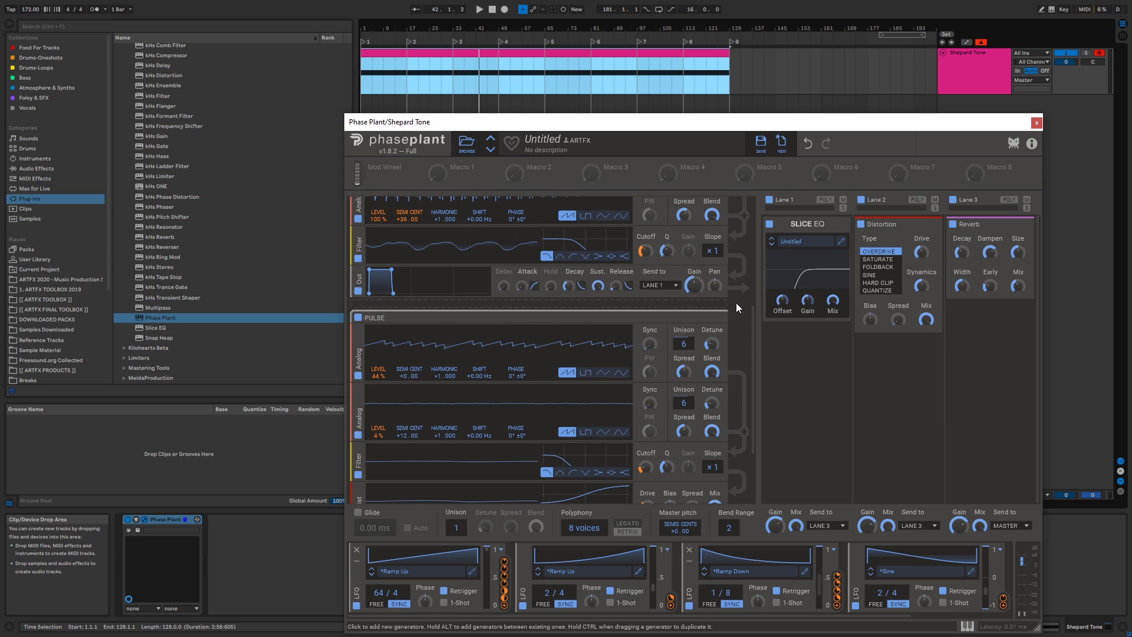
{"action": "left_click", "coordinate": [719, 306]}
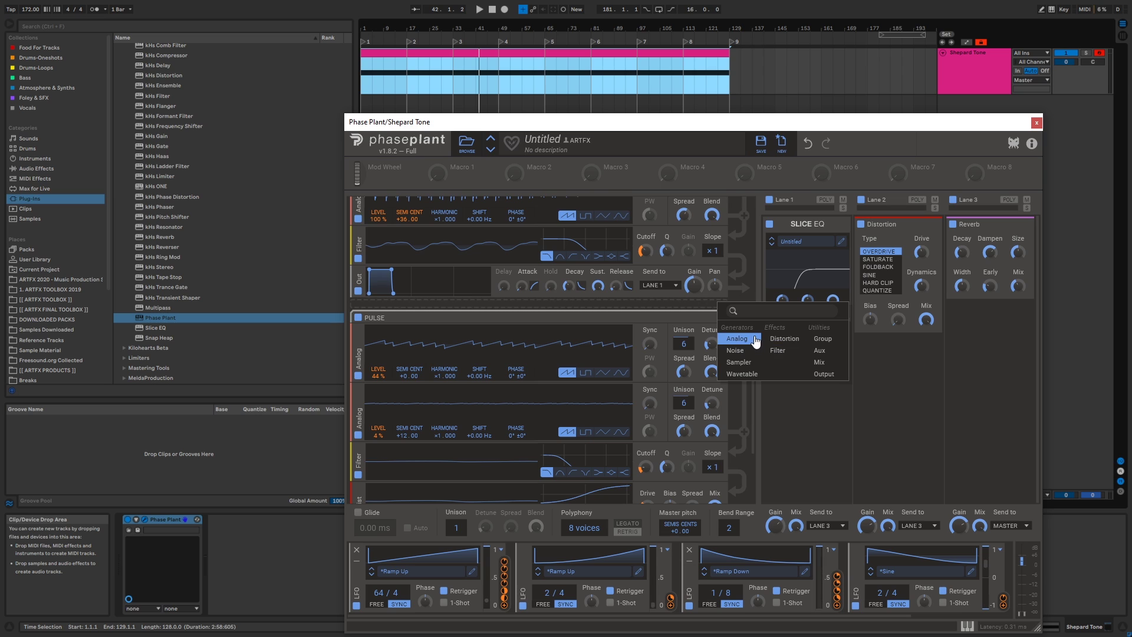
{"action": "left_click", "coordinate": [737, 338]}
{"action": "scroll", "coordinate": [500, 347], "scroll_direction": "up", "scroll_amount": 5}
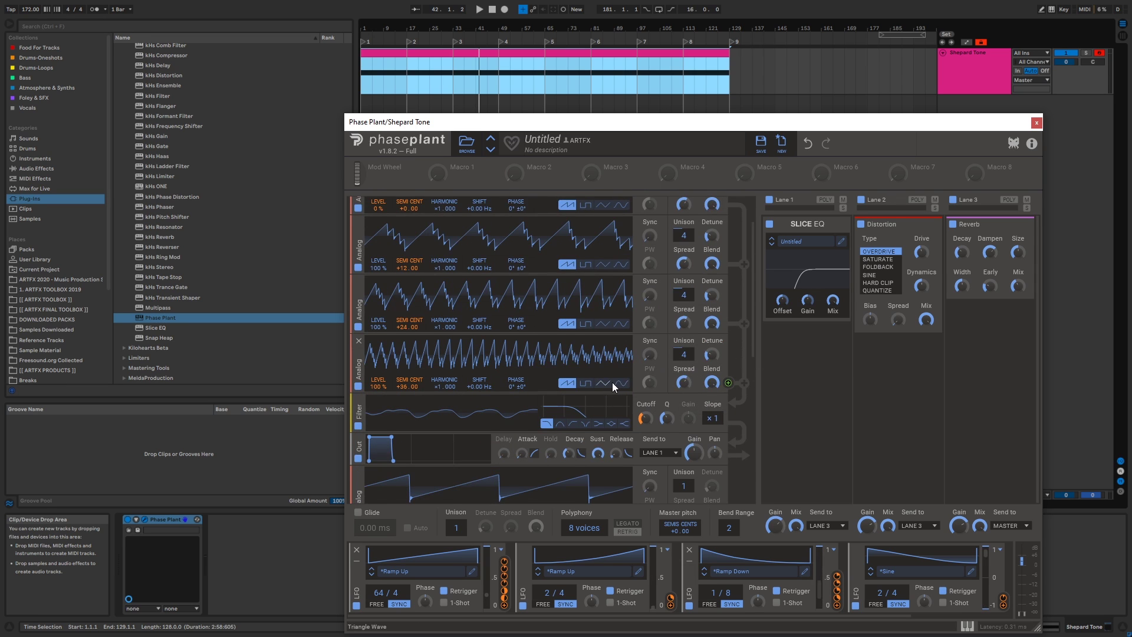
{"action": "scroll", "coordinate": [608, 380], "scroll_direction": "down", "scroll_amount": 3}
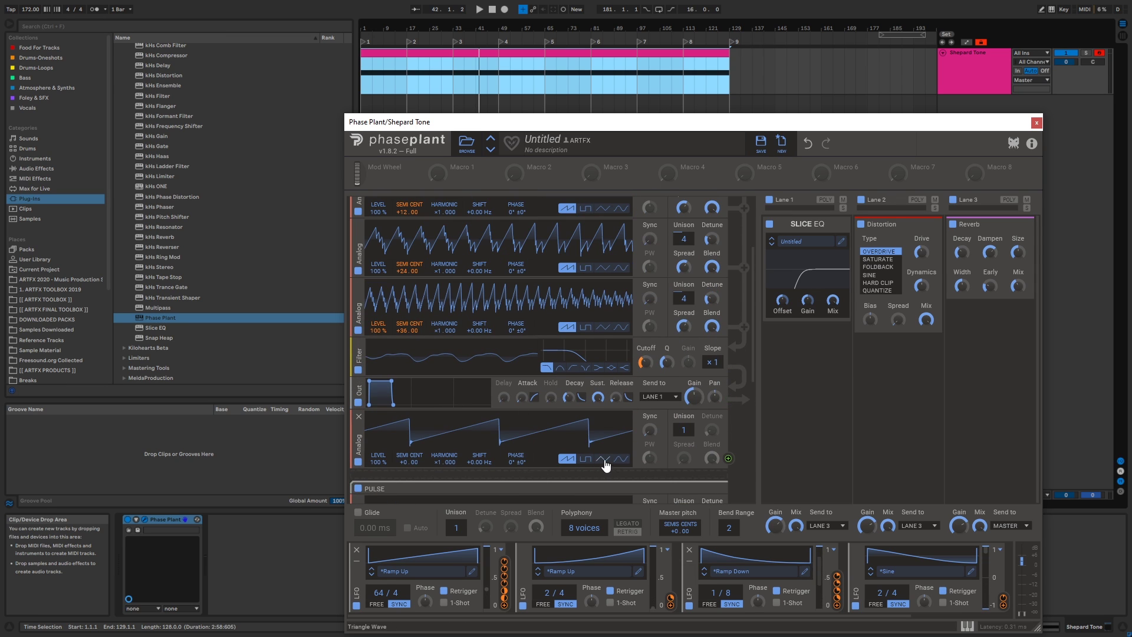
{"action": "left_click", "coordinate": [620, 460]}
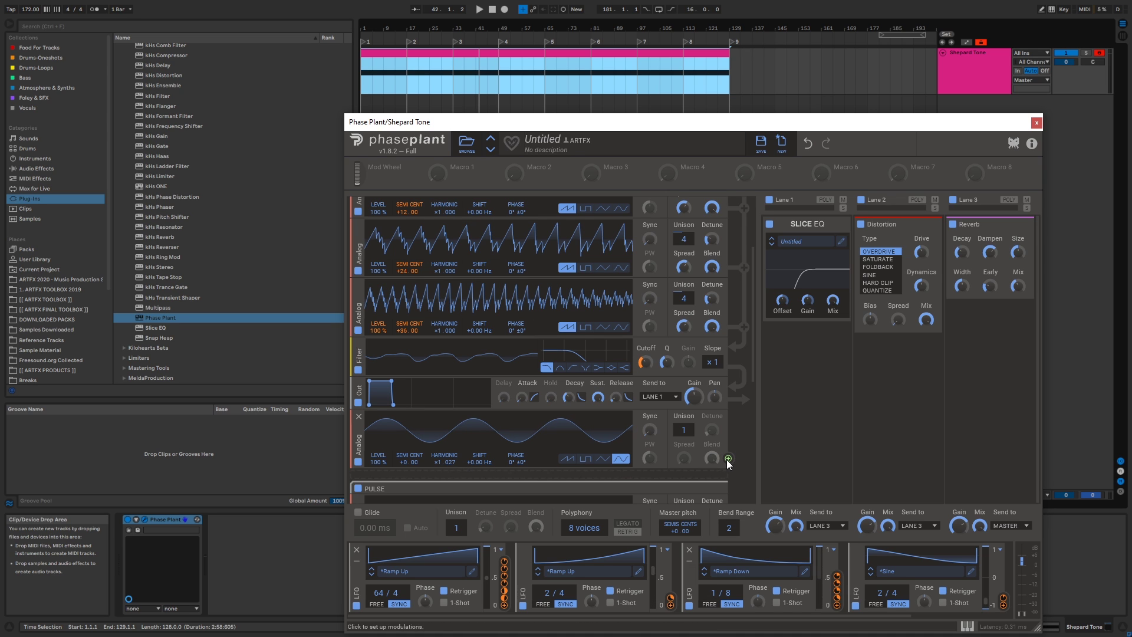
Modulate the phase of all four SHEPARD TONE oscillators with the new Analog oscillator, at about 25% on the first one.
{"action": "left_click_drag", "start_coordinate": [728, 459], "coordinate": [466, 342]}
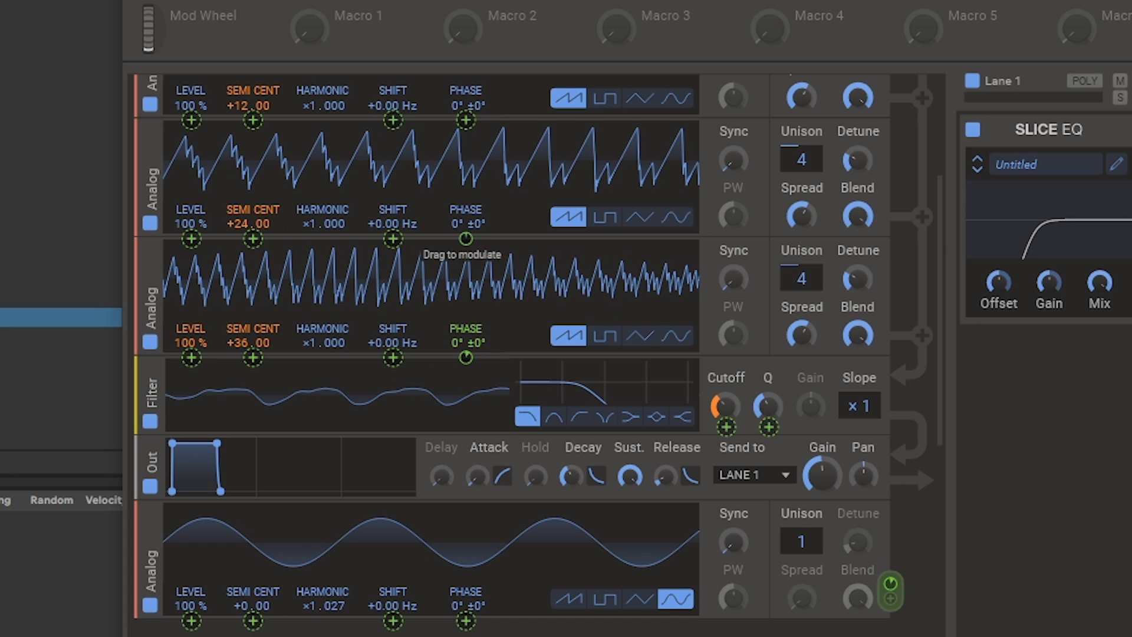
{"action": "left_click_drag", "start_coordinate": [466, 238], "coordinate": [466, 200]}
{"action": "left_click_drag", "start_coordinate": [465, 359], "coordinate": [466, 341]}
{"action": "scroll", "coordinate": [521, 207], "scroll_direction": "up", "scroll_amount": 3}
{"action": "left_click_drag", "start_coordinate": [466, 170], "coordinate": [465, 143]}
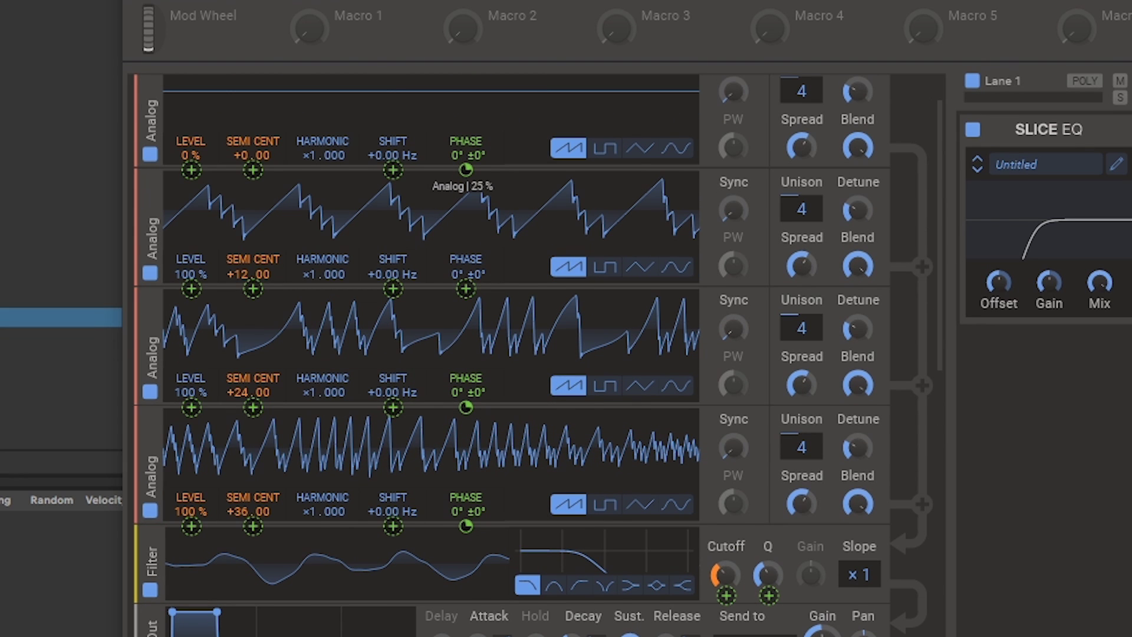
{"action": "left_click_drag", "start_coordinate": [465, 288], "coordinate": [466, 250]}
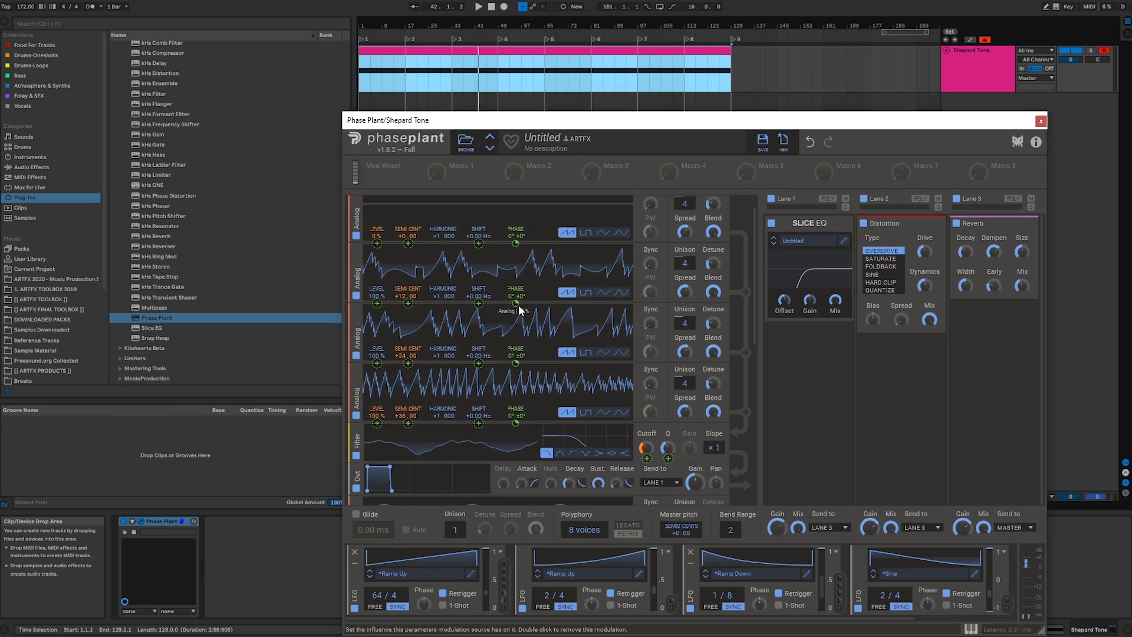
Audition the phase modulation, switch the modulating oscillator to a triangle wave and set its harmonic to ×2.000.
{"action": "key", "text": "space"}
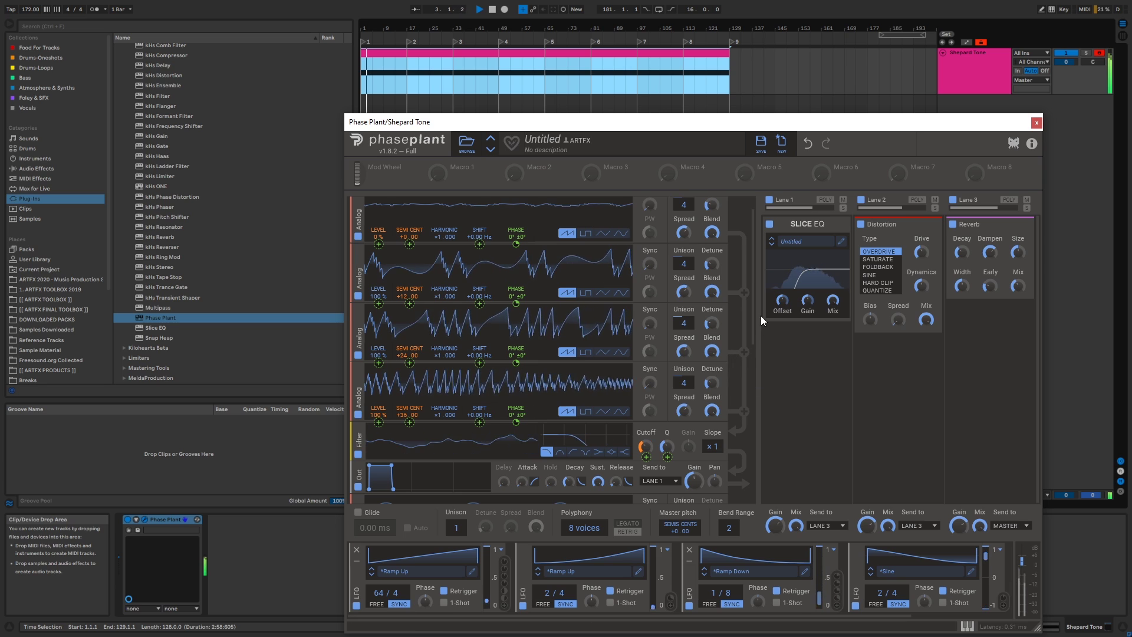
{"action": "left_click_drag", "start_coordinate": [752, 299], "coordinate": [749, 406]}
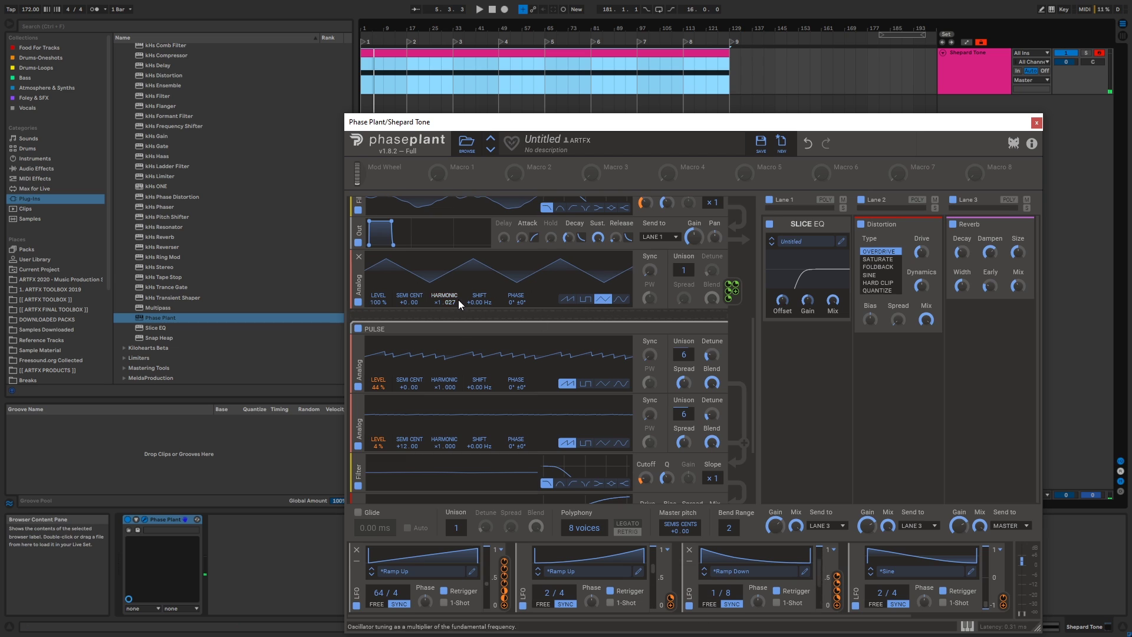
{"action": "left_click_drag", "start_coordinate": [440, 306], "coordinate": [440, 298]}
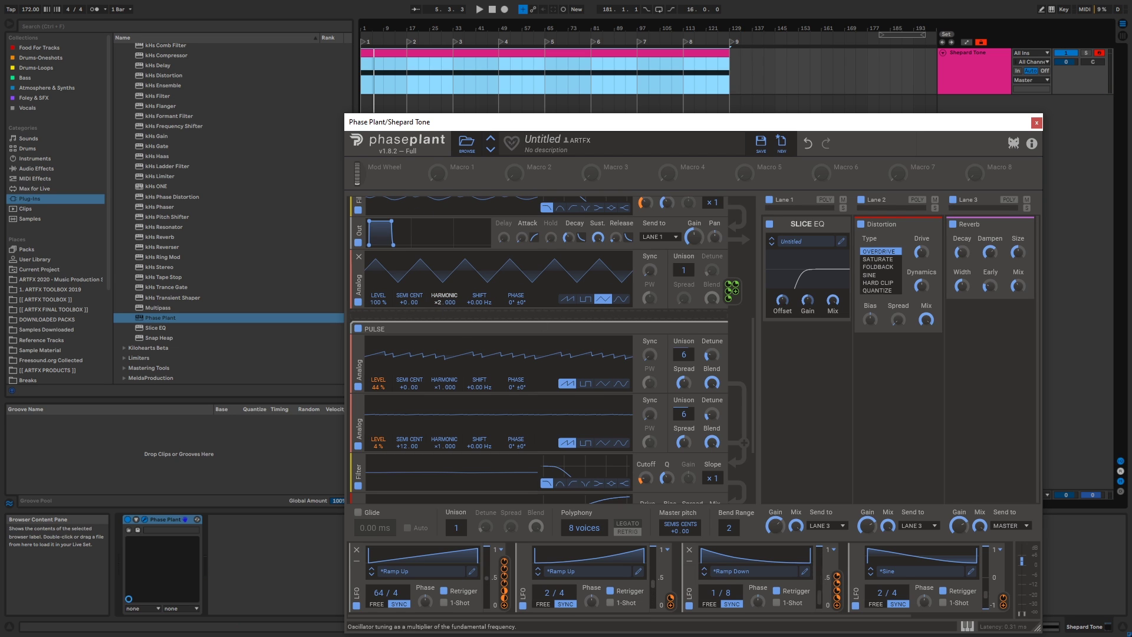
Play back the phase-modulated Shepard tone briefly and disable the PULSE group.
{"action": "scroll", "coordinate": [468, 359], "scroll_direction": "up", "scroll_amount": 3}
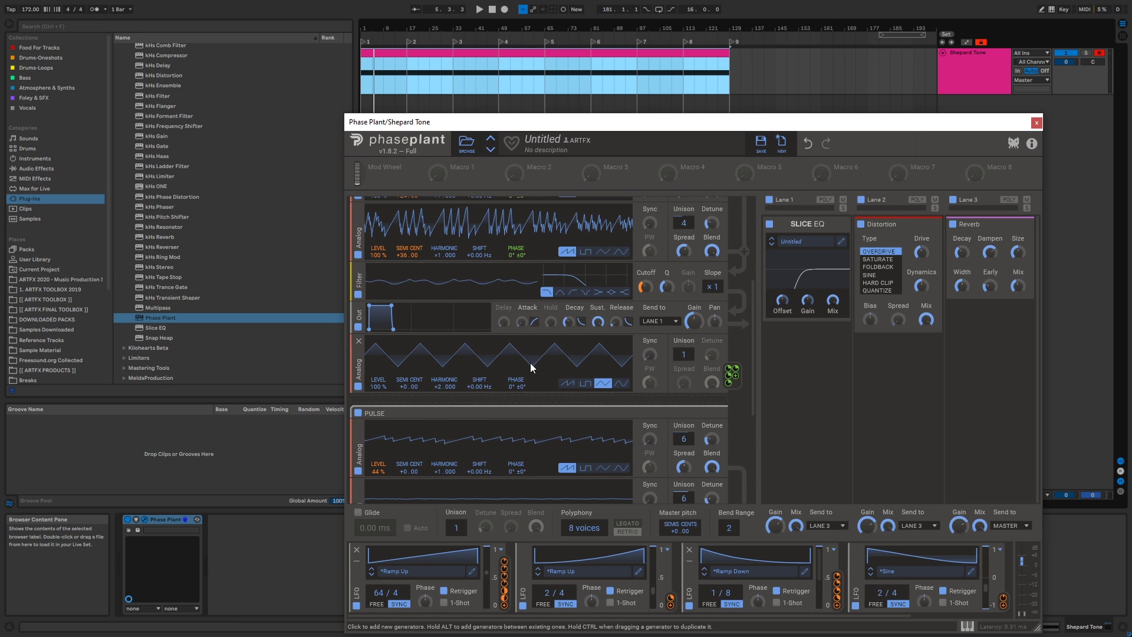
{"action": "scroll", "coordinate": [571, 385], "scroll_direction": "up", "scroll_amount": 6}
{"action": "key", "text": "space"}
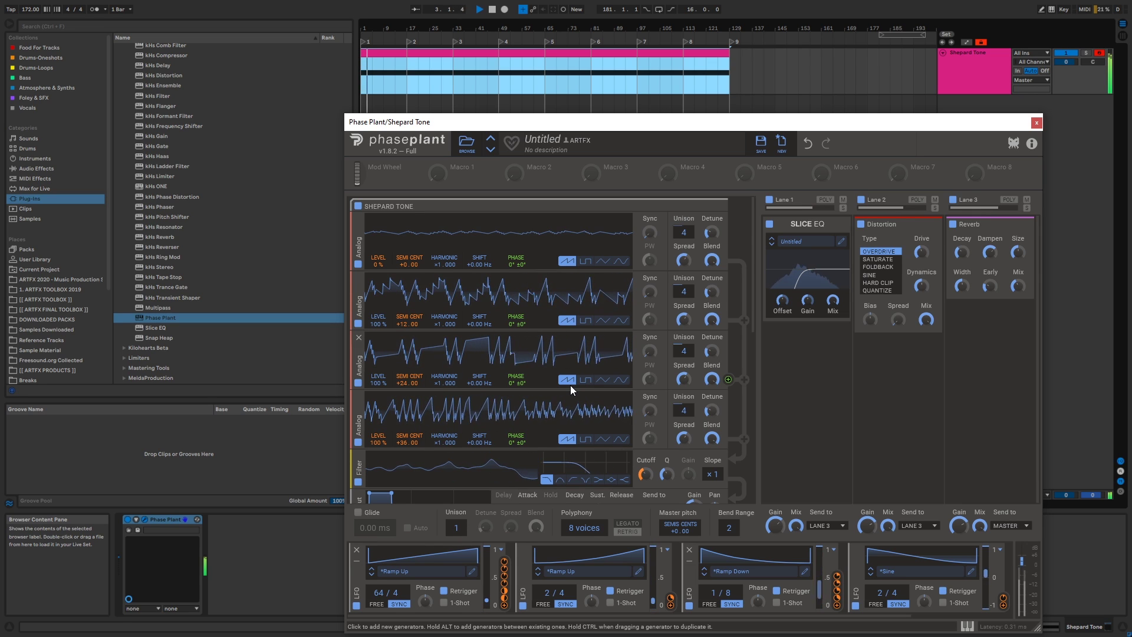
{"action": "scroll", "coordinate": [571, 384], "scroll_direction": "down", "scroll_amount": 12}
{"action": "key", "text": "space"}
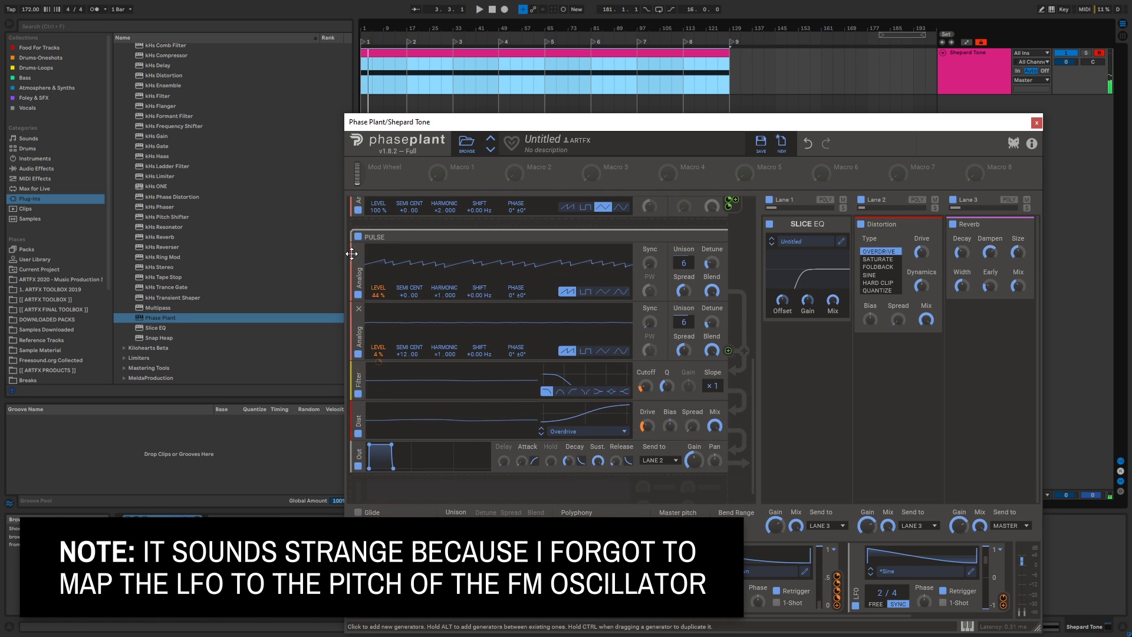
{"action": "left_click", "coordinate": [358, 237]}
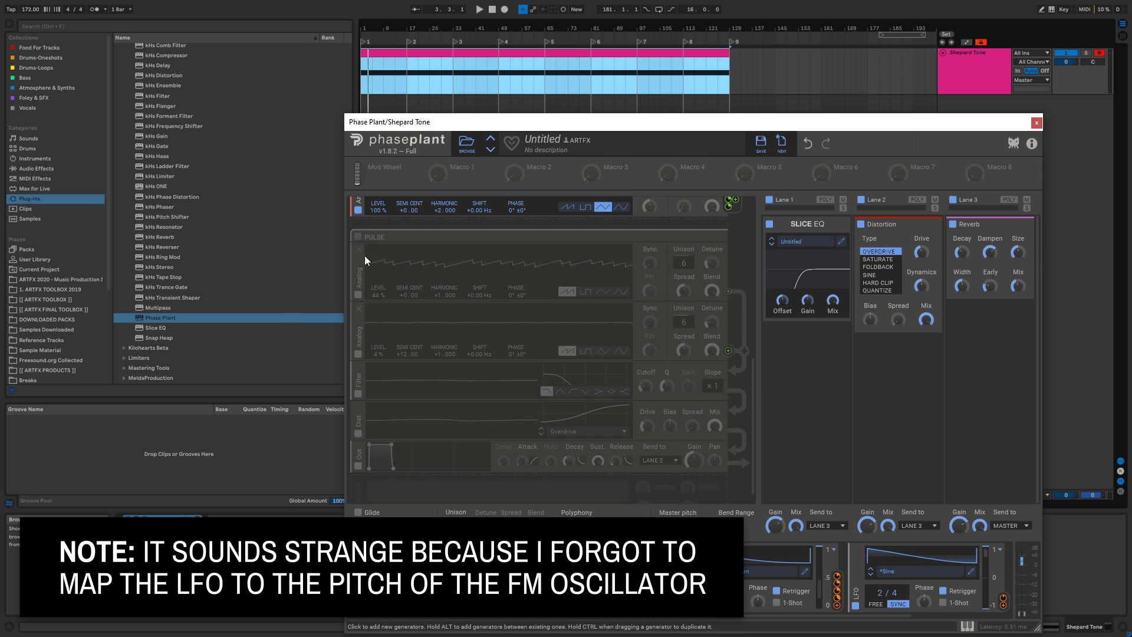
Play back the Shepard tone and check the LFO pitch modulation amounts on the SHEPARD TONE oscillators.
{"action": "scroll", "coordinate": [557, 369], "scroll_direction": "up", "scroll_amount": 7}
{"action": "key", "text": "space"}
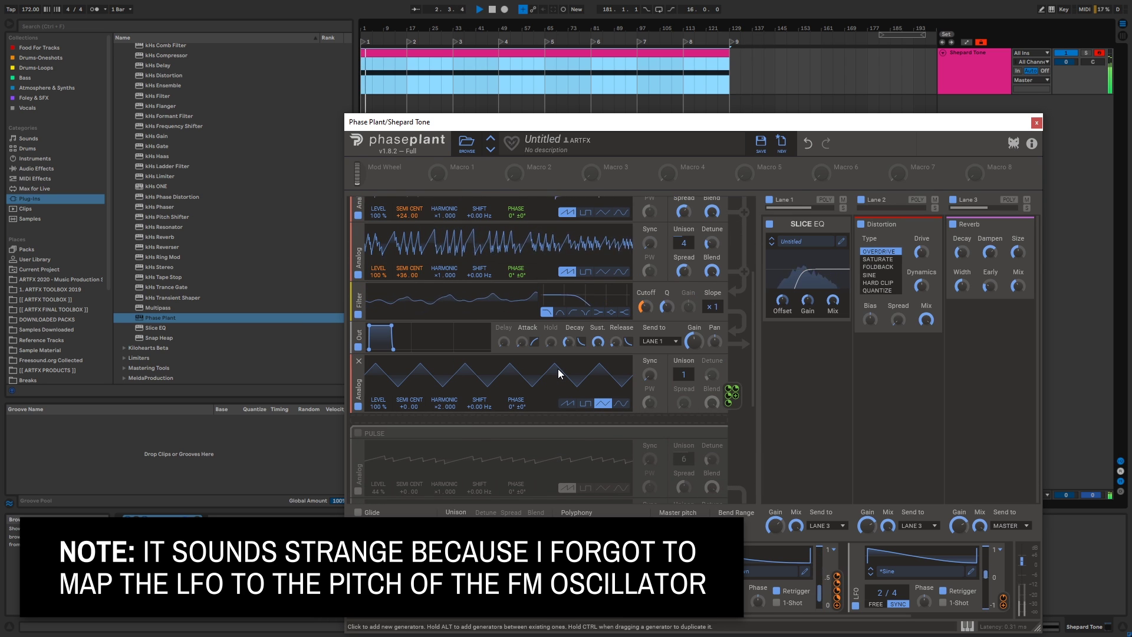
{"action": "scroll", "coordinate": [557, 369], "scroll_direction": "up", "scroll_amount": 2}
{"action": "scroll", "coordinate": [558, 369], "scroll_direction": "up", "scroll_amount": 1}
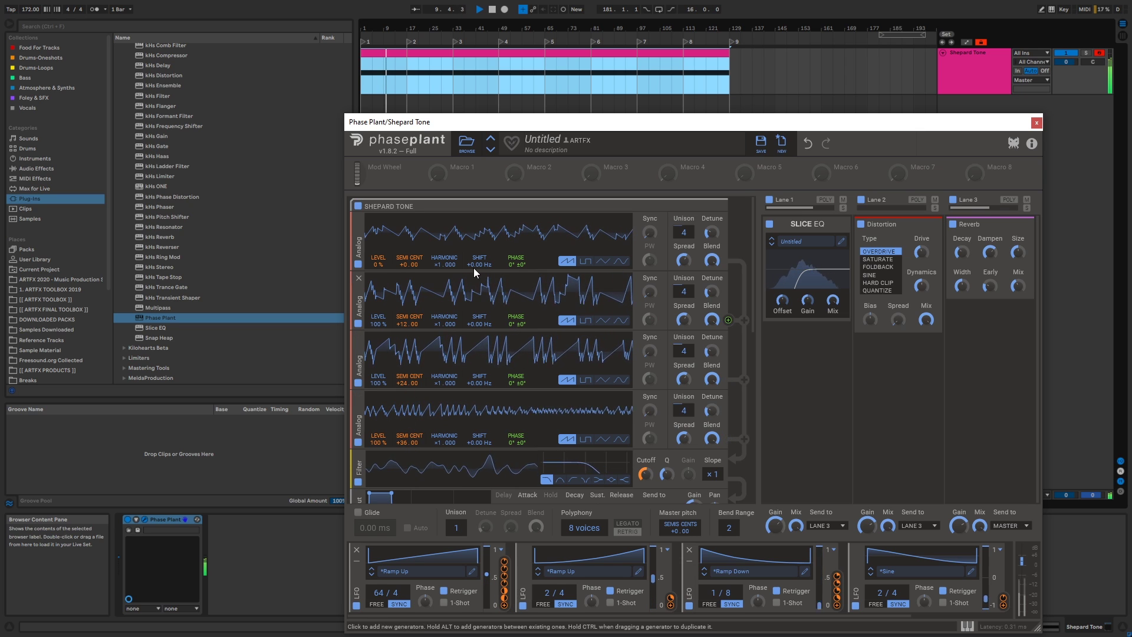
{"action": "right_click", "coordinate": [410, 272]}
{"action": "left_click", "coordinate": [402, 331]}
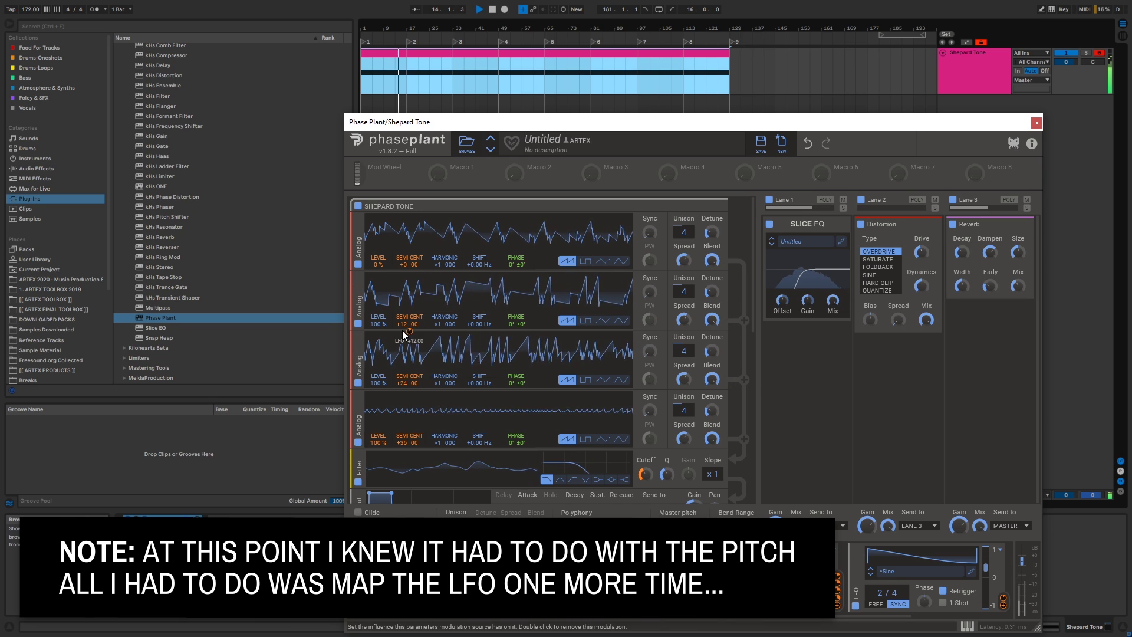
{"action": "right_click", "coordinate": [409, 391]}
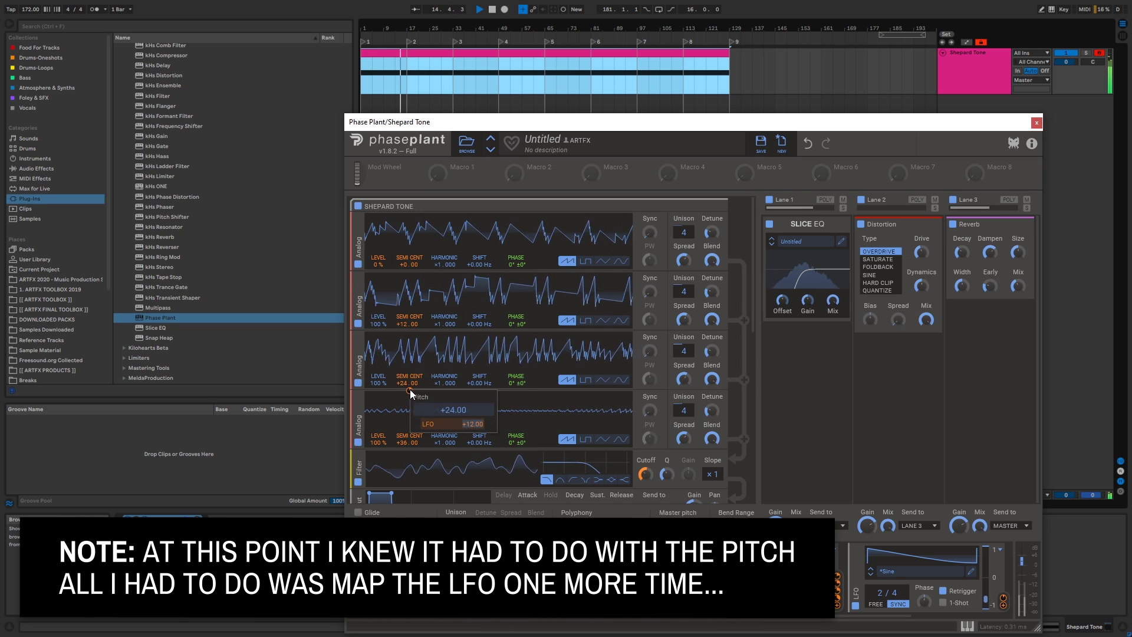
{"action": "right_click", "coordinate": [409, 451]}
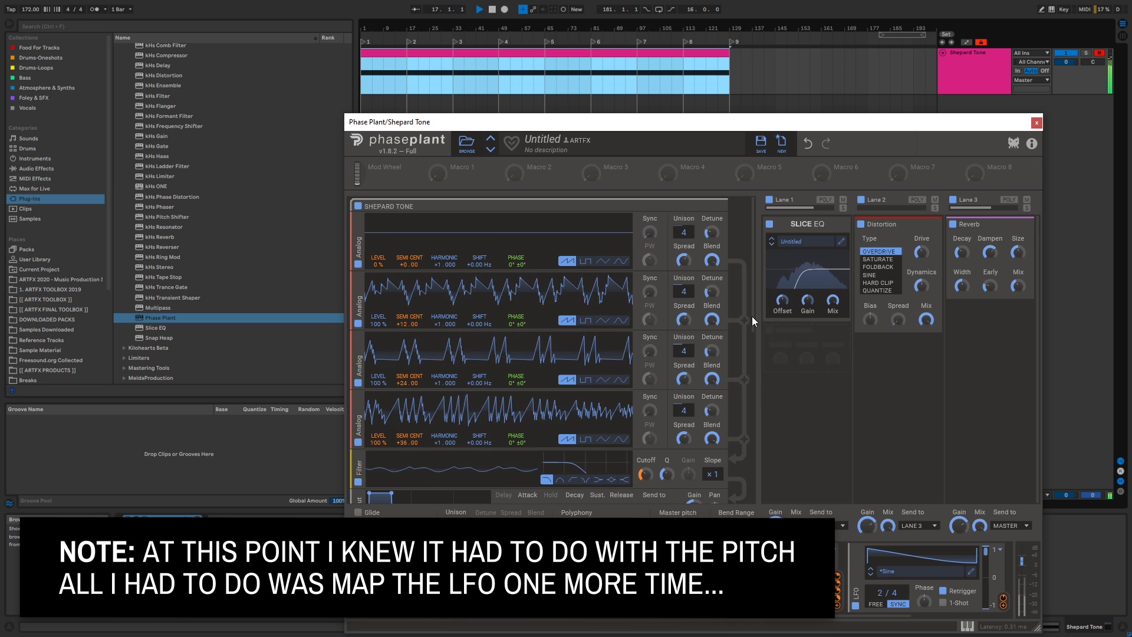
Remove the triangle-wave modulating oscillator between the SHEPARD TONE and PULSE groups.
{"action": "left_click_drag", "start_coordinate": [752, 296], "coordinate": [755, 414]}
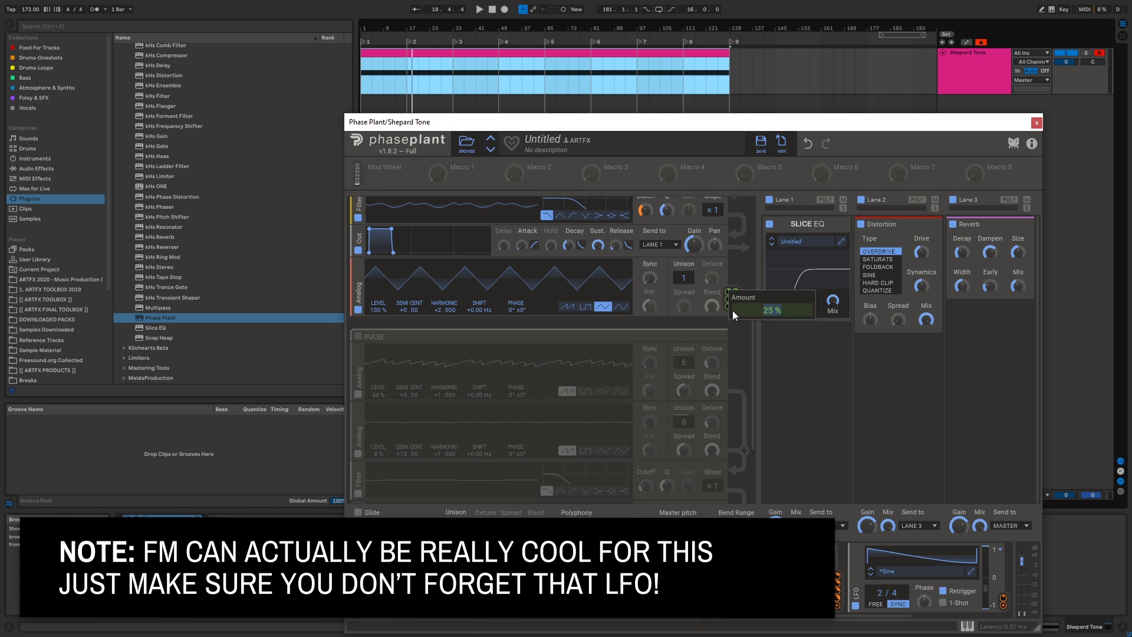
{"action": "left_click", "coordinate": [358, 263]}
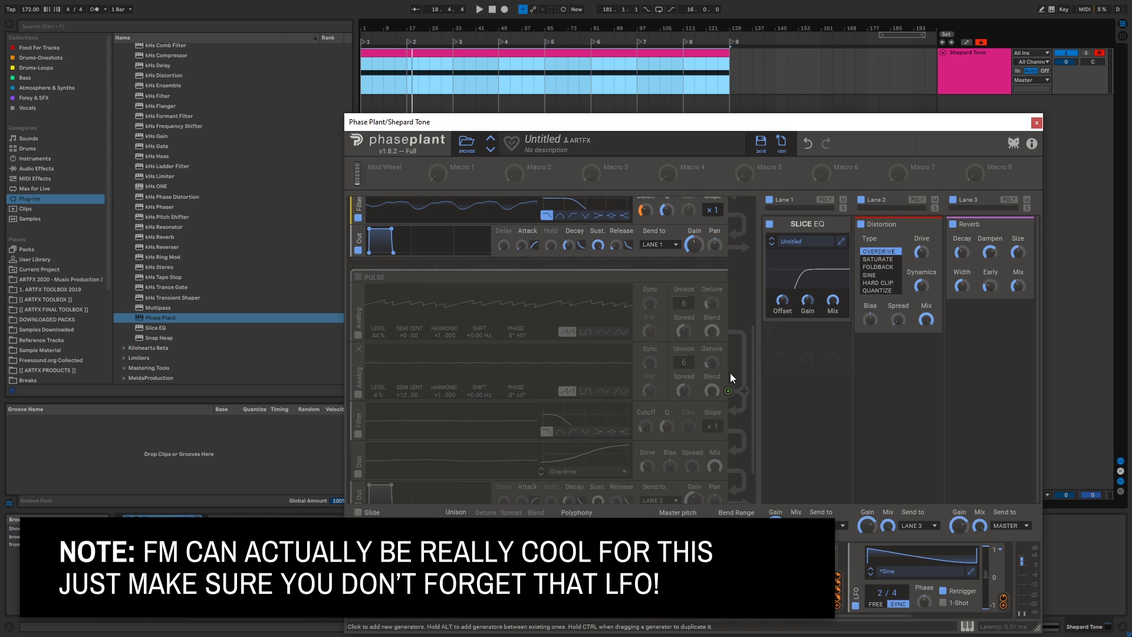
{"action": "left_click_drag", "start_coordinate": [753, 353], "coordinate": [755, 186]}
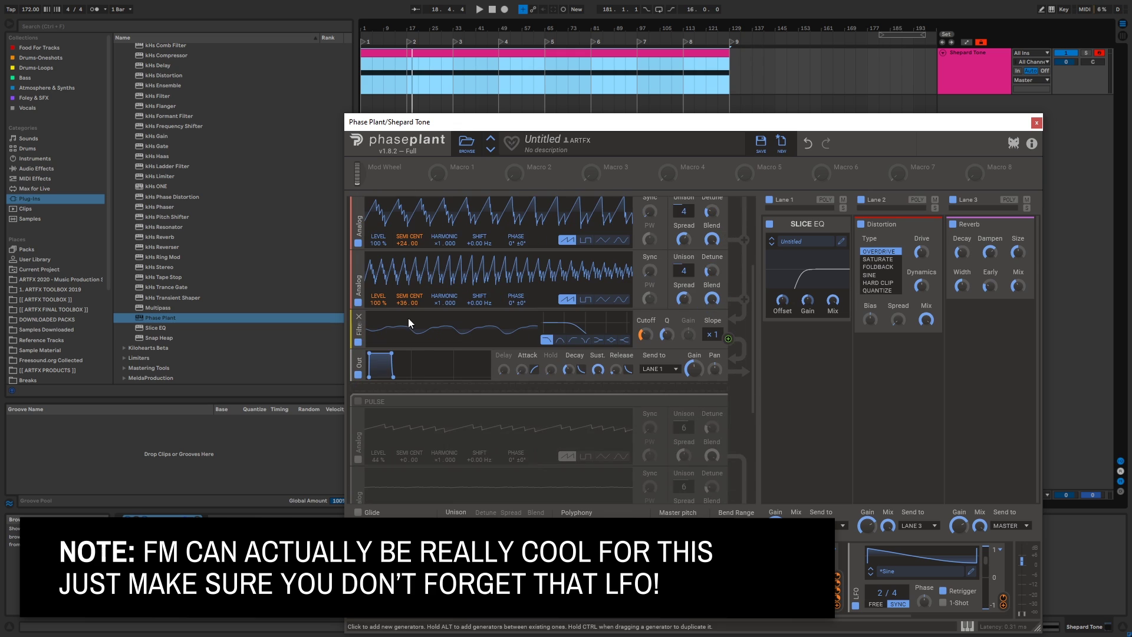
Try the pulse waveform on all four SHEPARD TONE oscillators and audition it.
{"action": "scroll", "coordinate": [502, 353], "scroll_direction": "down", "scroll_amount": 2}
{"action": "scroll", "coordinate": [497, 291], "scroll_direction": "up", "scroll_amount": 2}
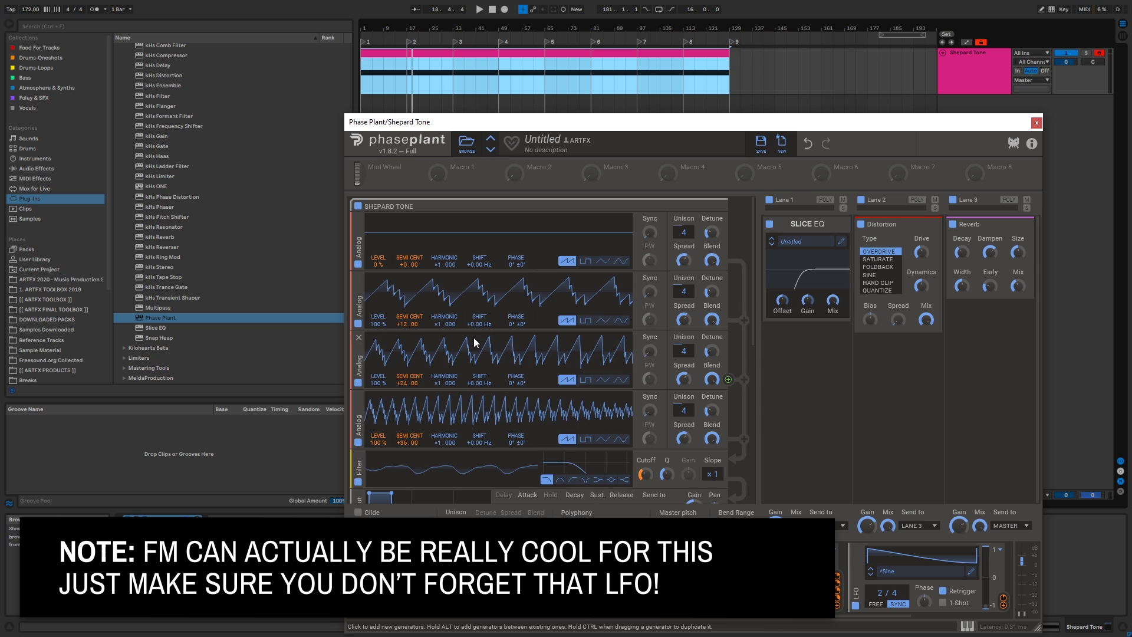
{"action": "left_click", "coordinate": [586, 321]}
{"action": "left_click", "coordinate": [586, 380]}
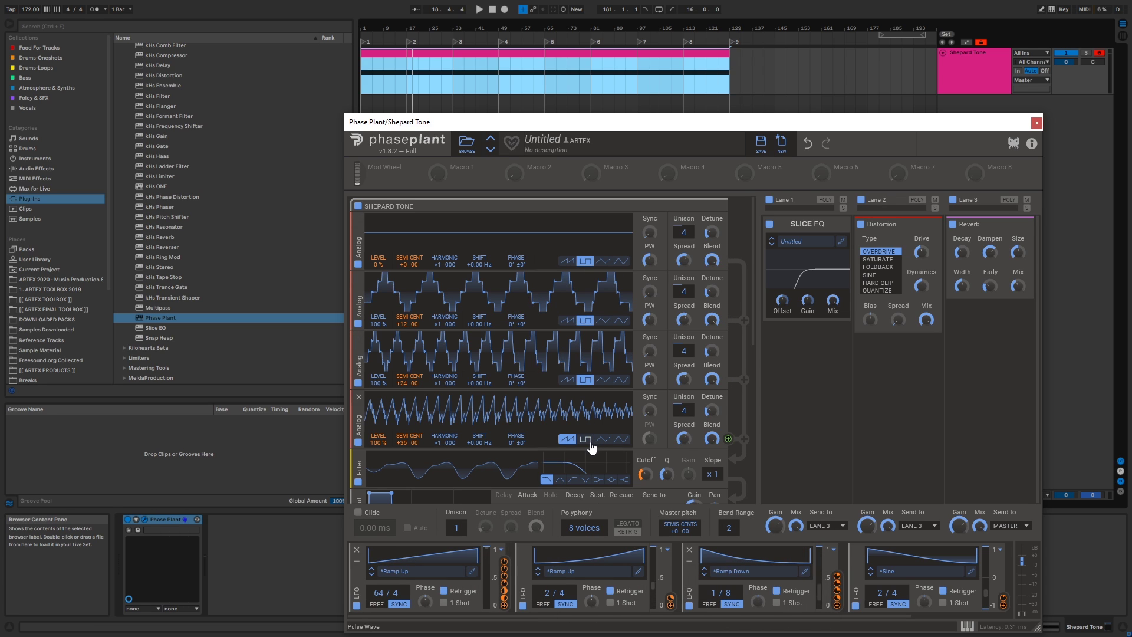
{"action": "left_click", "coordinate": [585, 440]}
{"action": "key", "text": "space"}
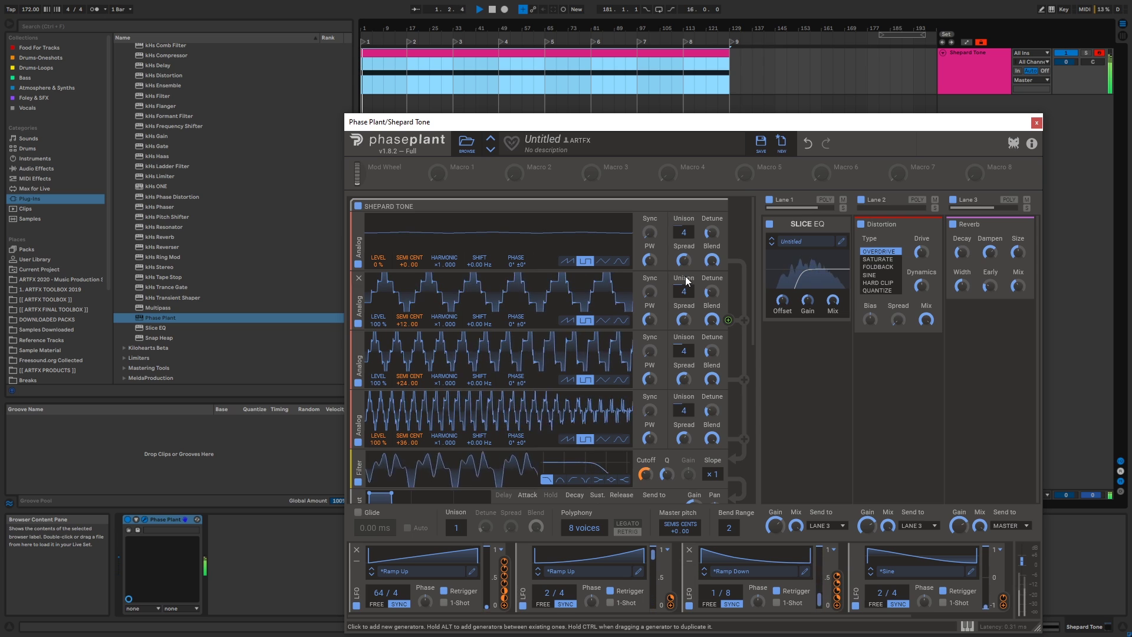
Set all four SHEPARD TONE oscillators to the triangle waveform and play them back.
{"action": "left_click", "coordinate": [602, 379]}
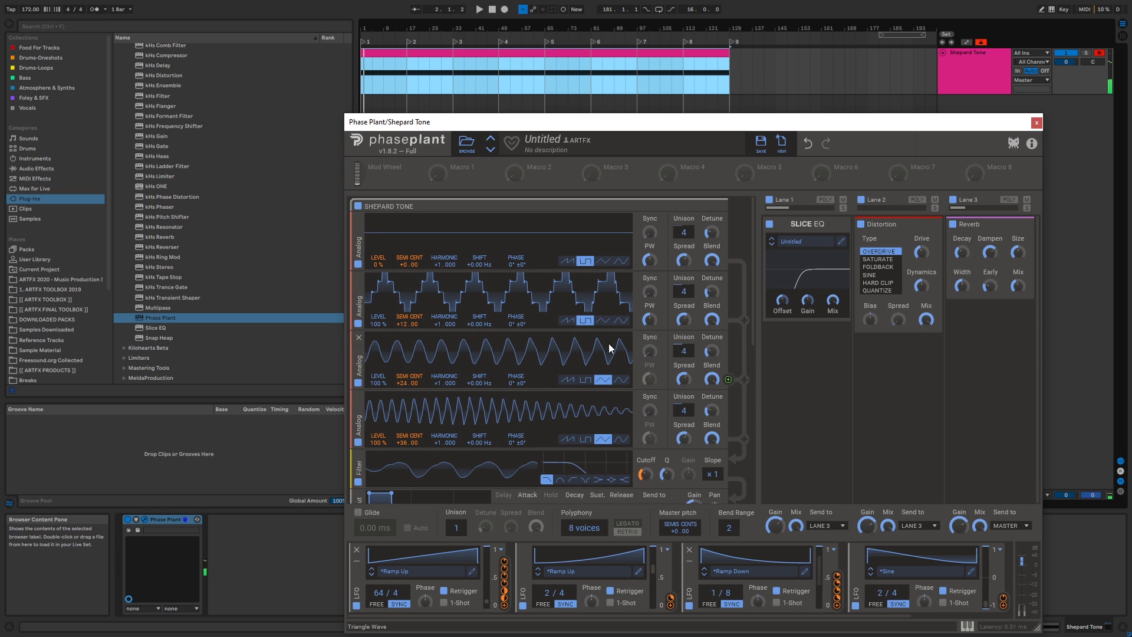
{"action": "left_click", "coordinate": [602, 320]}
{"action": "left_click", "coordinate": [602, 261]}
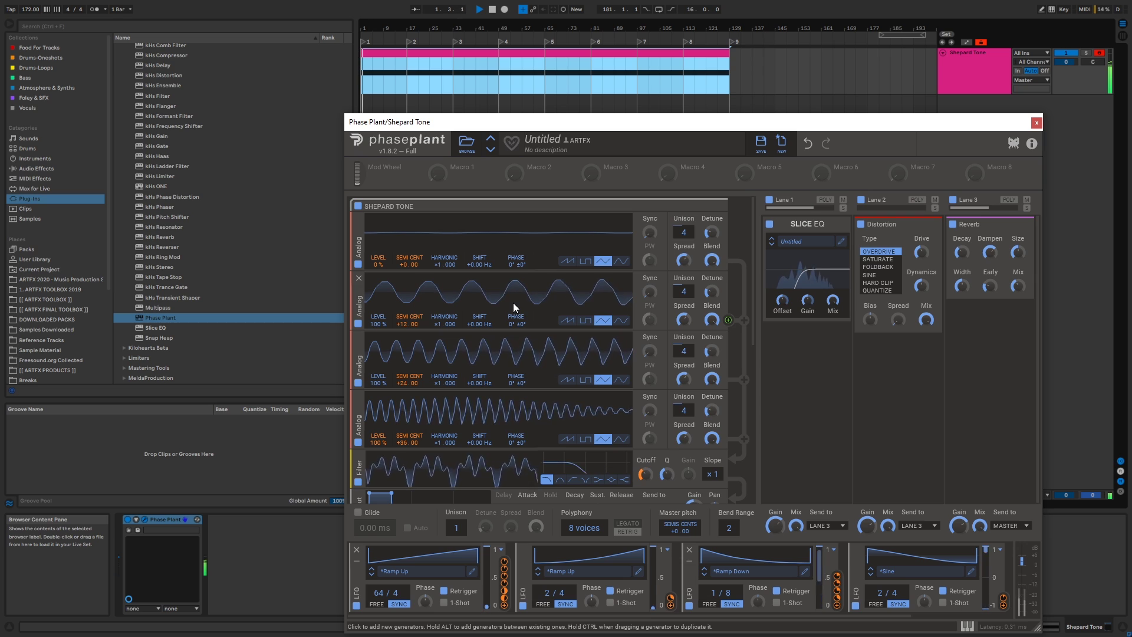
Re-enable the PULSE group and remove its second Analog oscillator.
{"action": "scroll", "coordinate": [537, 420], "scroll_direction": "down", "scroll_amount": 5}
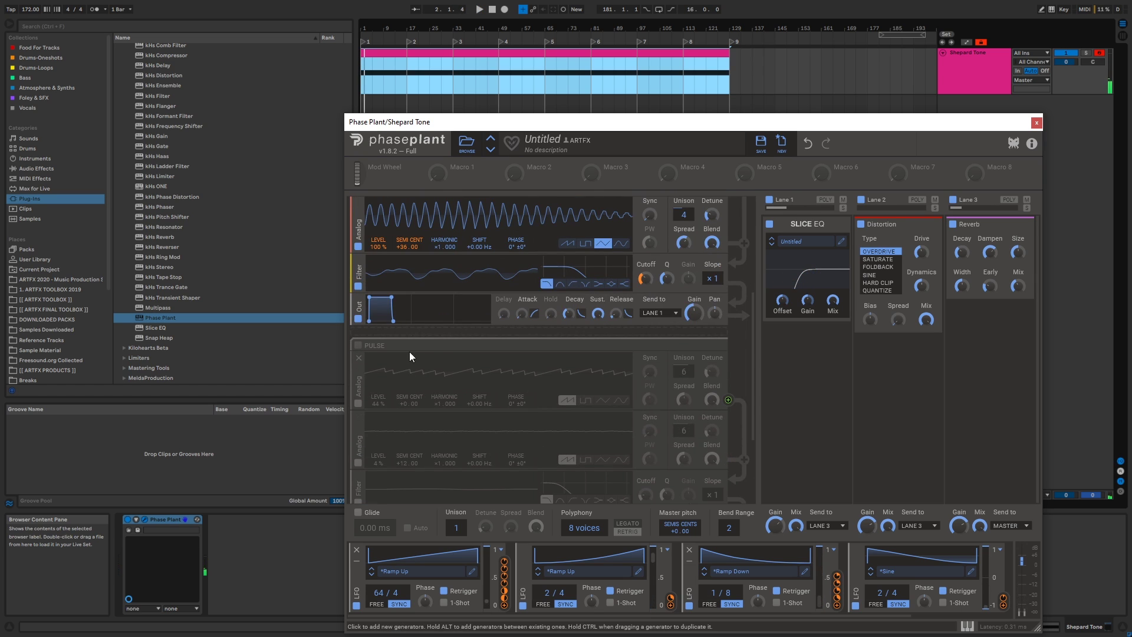
{"action": "left_click", "coordinate": [356, 345]}
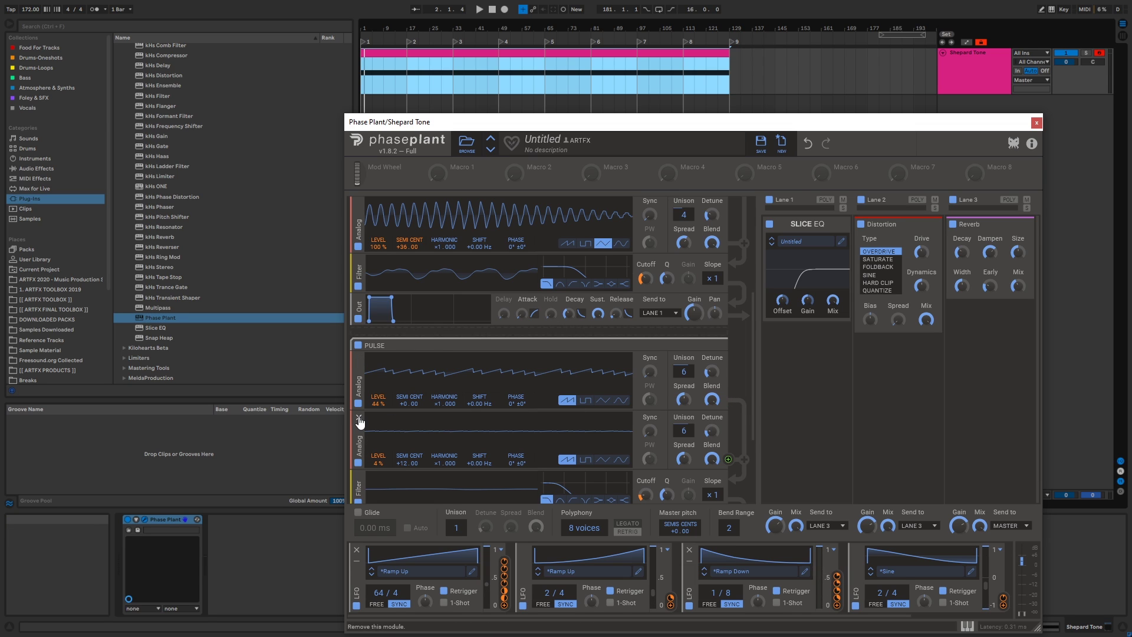
{"action": "left_click", "coordinate": [359, 423]}
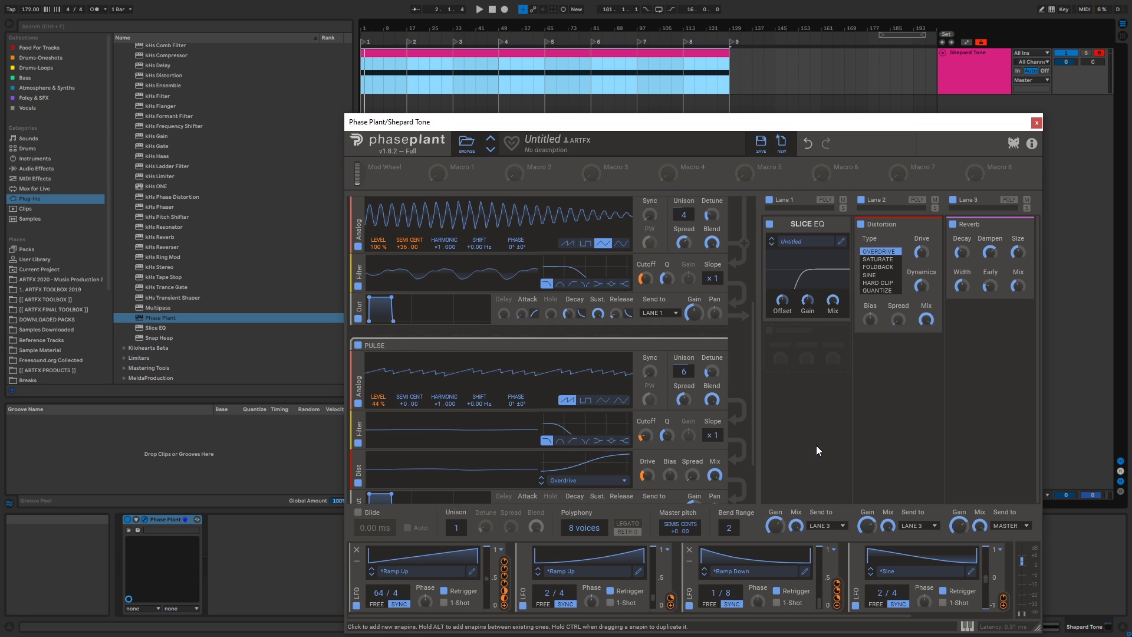
{"action": "scroll", "coordinate": [741, 441], "scroll_direction": "up", "scroll_amount": 1}
{"action": "scroll", "coordinate": [741, 441], "scroll_direction": "down", "scroll_amount": 1}
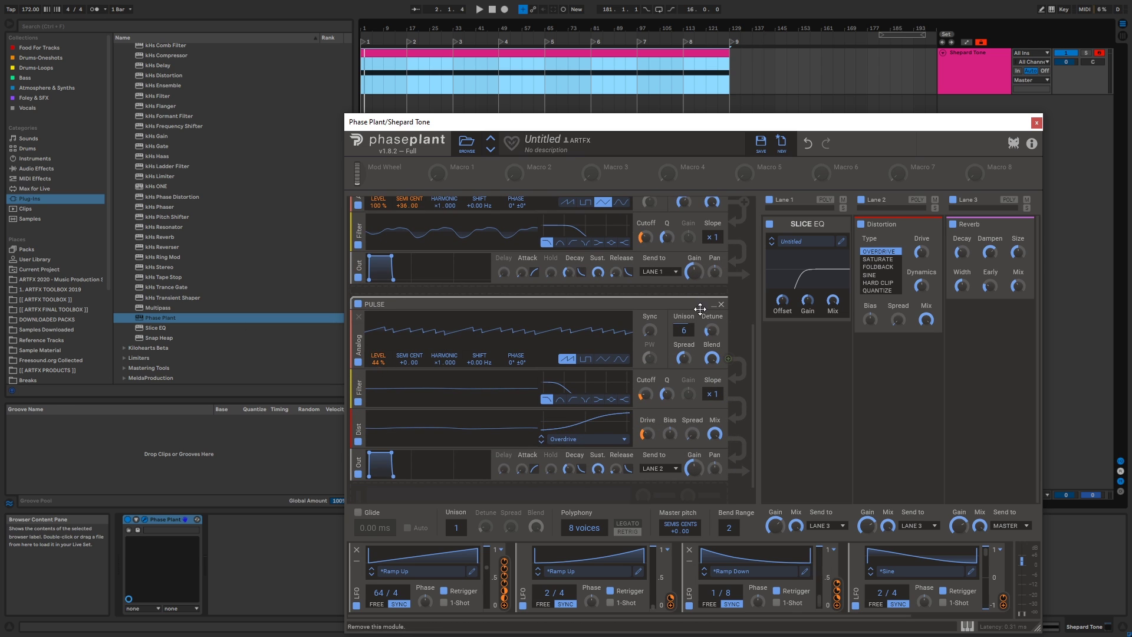
Play the combined layers and raise the LFO modulation amount on the SHEPARD TONE filter's cutoff.
{"action": "key", "text": "space"}
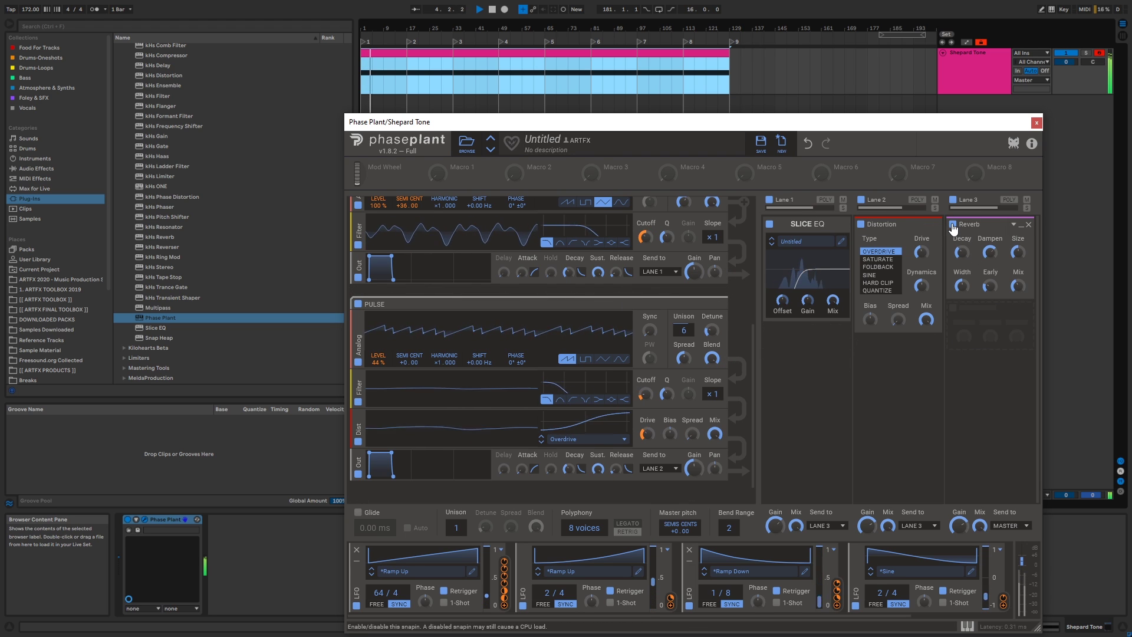
{"action": "scroll", "coordinate": [742, 348], "scroll_direction": "up", "scroll_amount": 3}
{"action": "scroll", "coordinate": [741, 348], "scroll_direction": "up", "scroll_amount": 2}
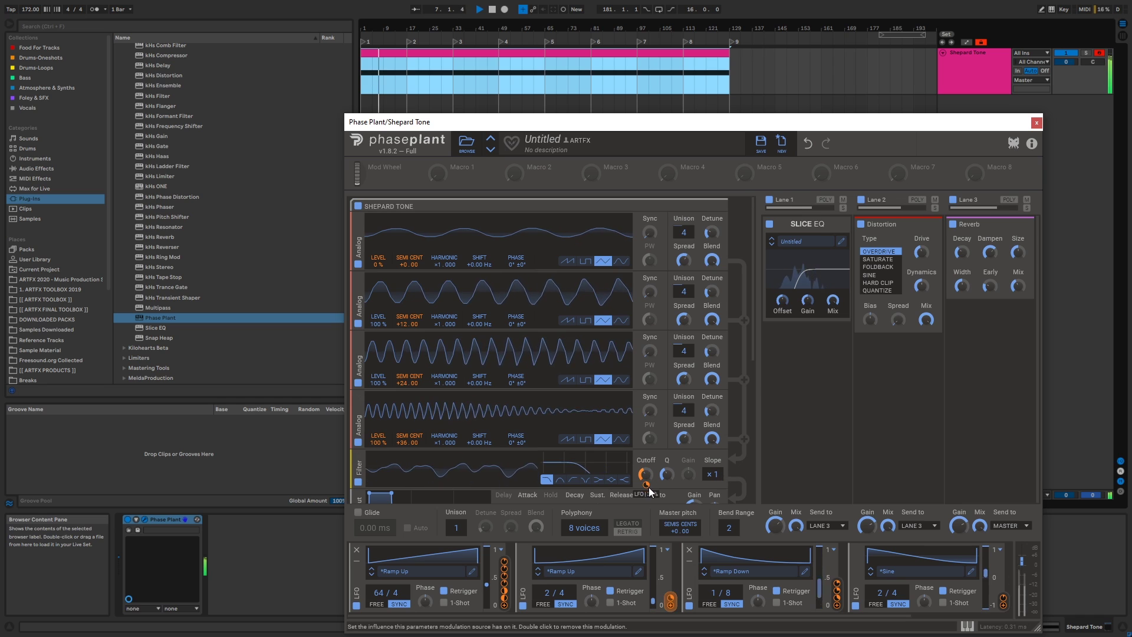
{"action": "left_click_drag", "start_coordinate": [646, 484], "coordinate": [646, 462]}
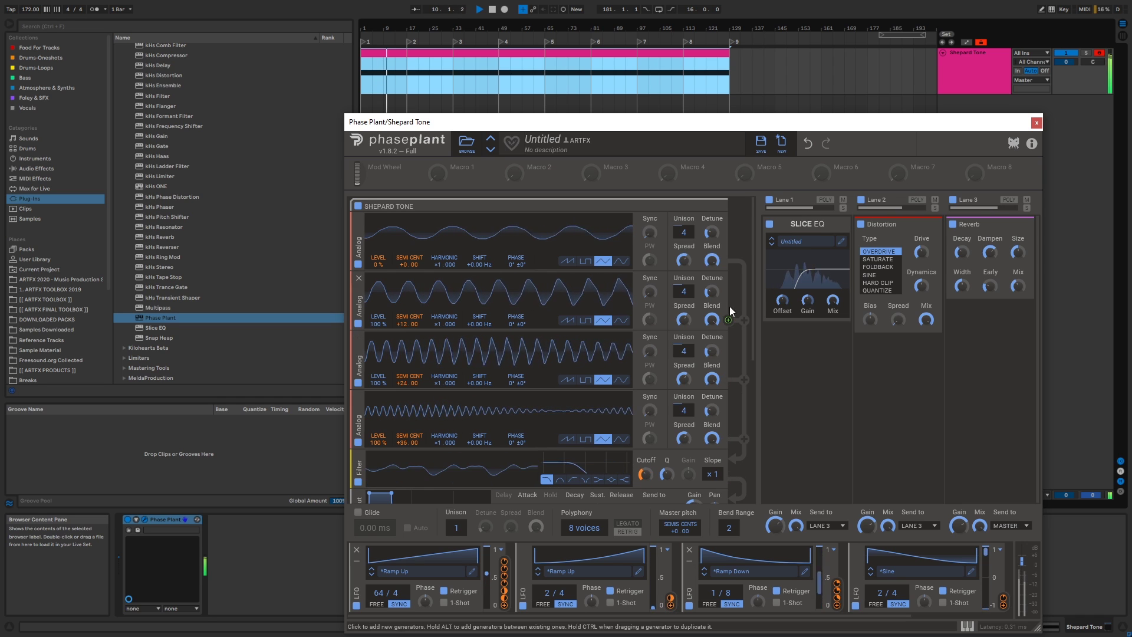
Add a Distortion effect below the Slice EQ in Lane 1 and fine-tune its drive.
{"action": "left_click", "coordinate": [811, 342]}
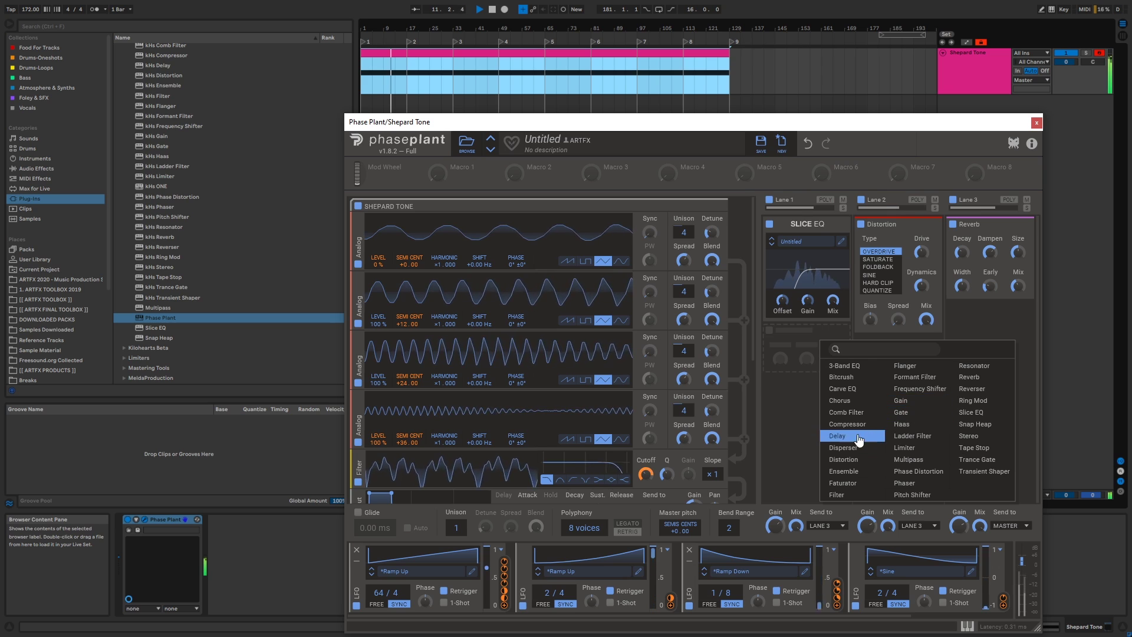
{"action": "left_click", "coordinate": [846, 459]}
{"action": "left_click_drag", "start_coordinate": [830, 360], "coordinate": [830, 361]}
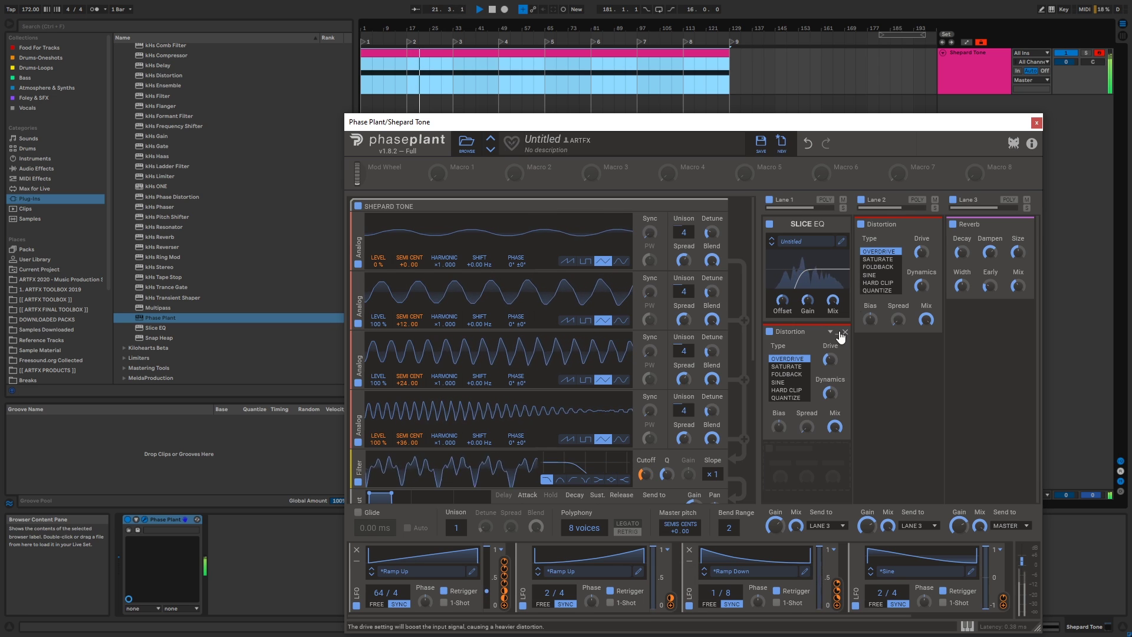
Move the Phase Plant window and make it smaller, listen to the finished riser, and stop playback.
{"action": "left_click_drag", "start_coordinate": [876, 122], "coordinate": [854, 101]}
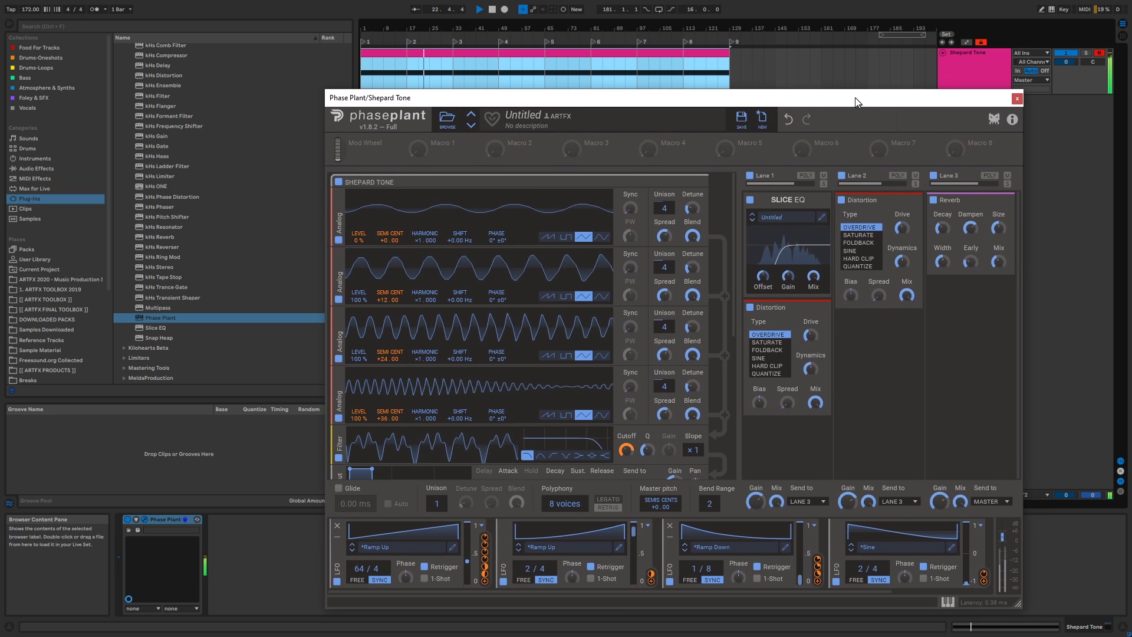
{"action": "left_click_drag", "start_coordinate": [1028, 612], "coordinate": [942, 601]}
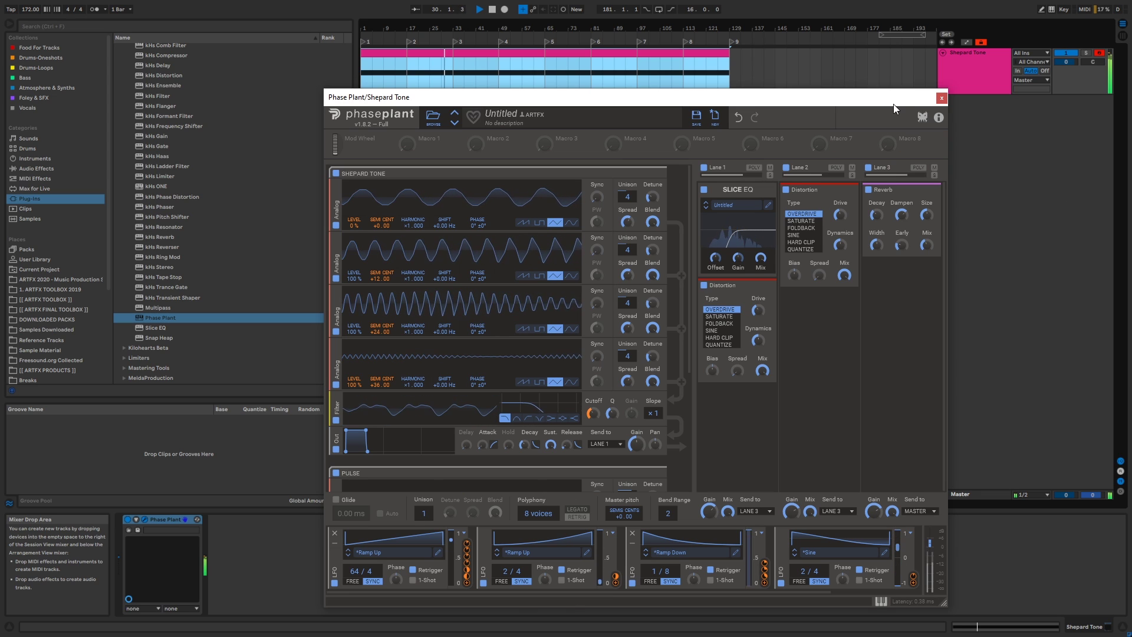
{"action": "left_click", "coordinate": [492, 9]}
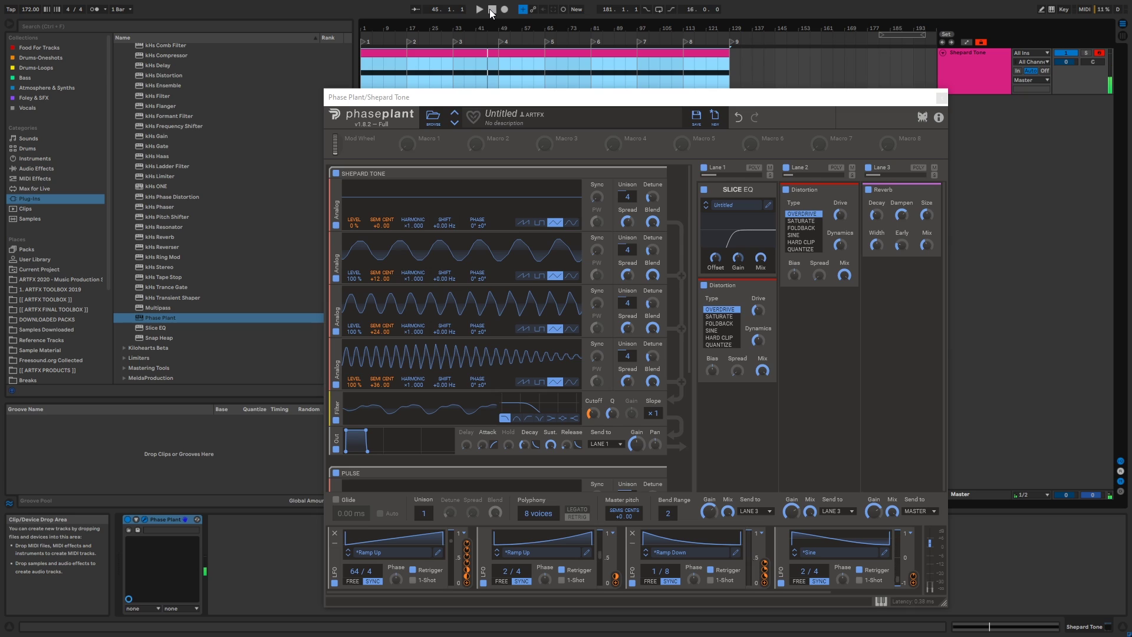